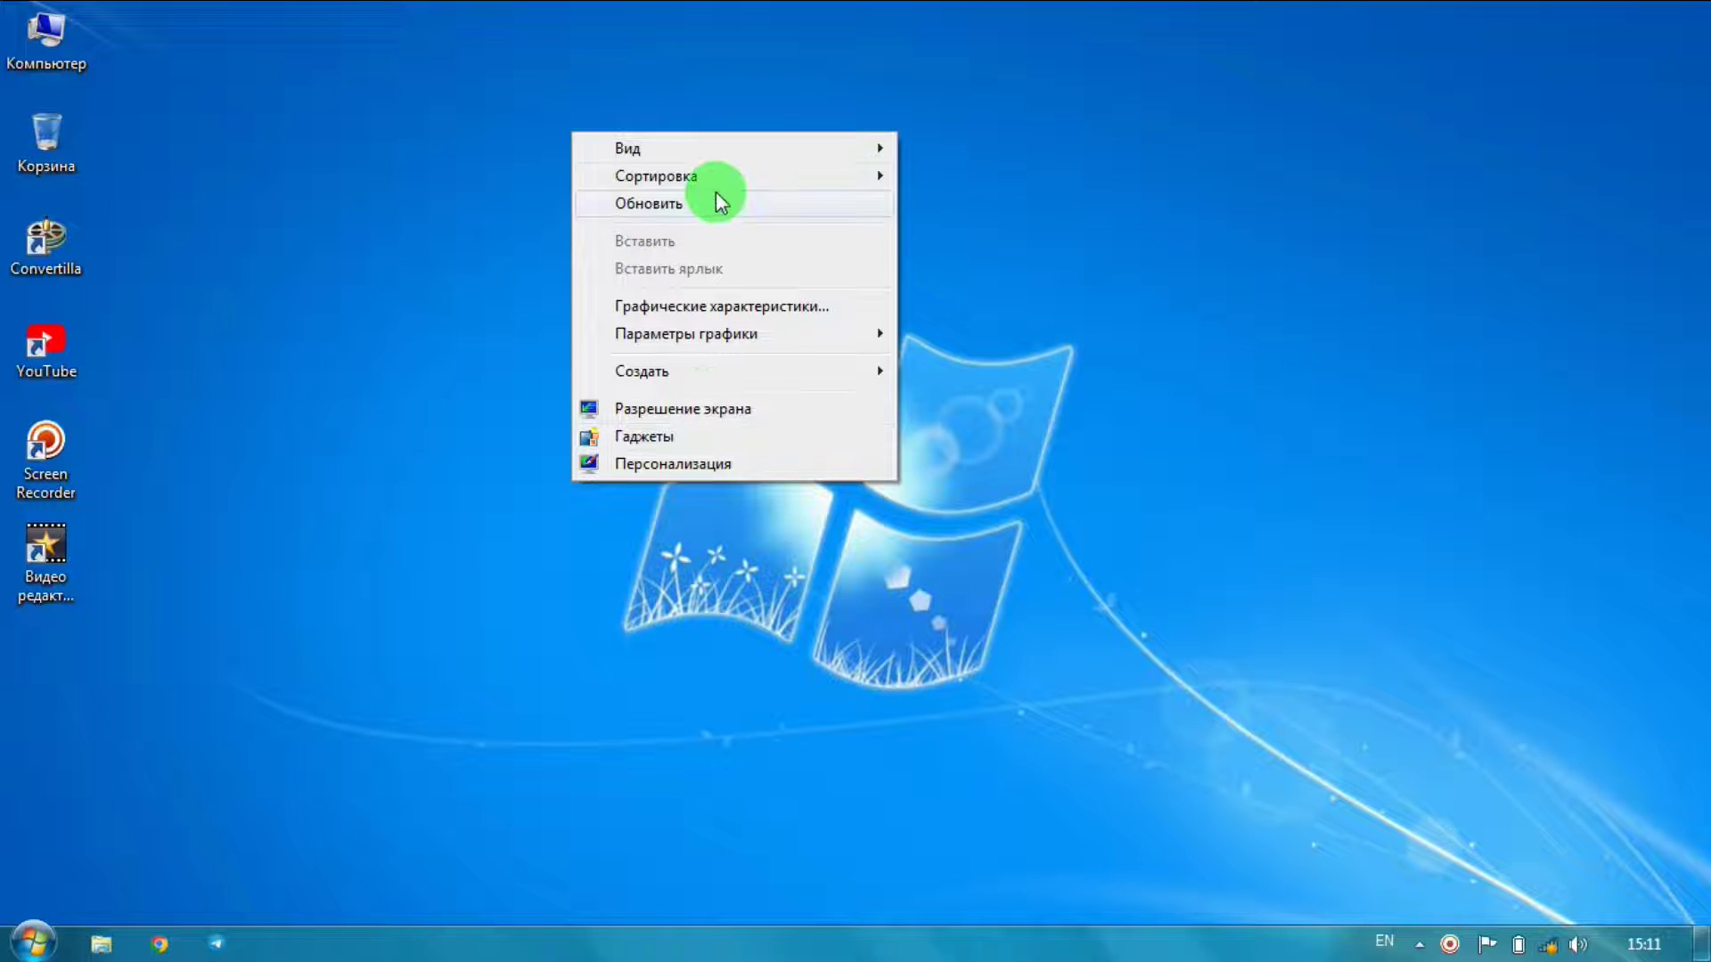
# - Open Локальный диск (D:) from Компьютер and move its window clear of the desktop icons
pyautogui.moveTo(725, 179)
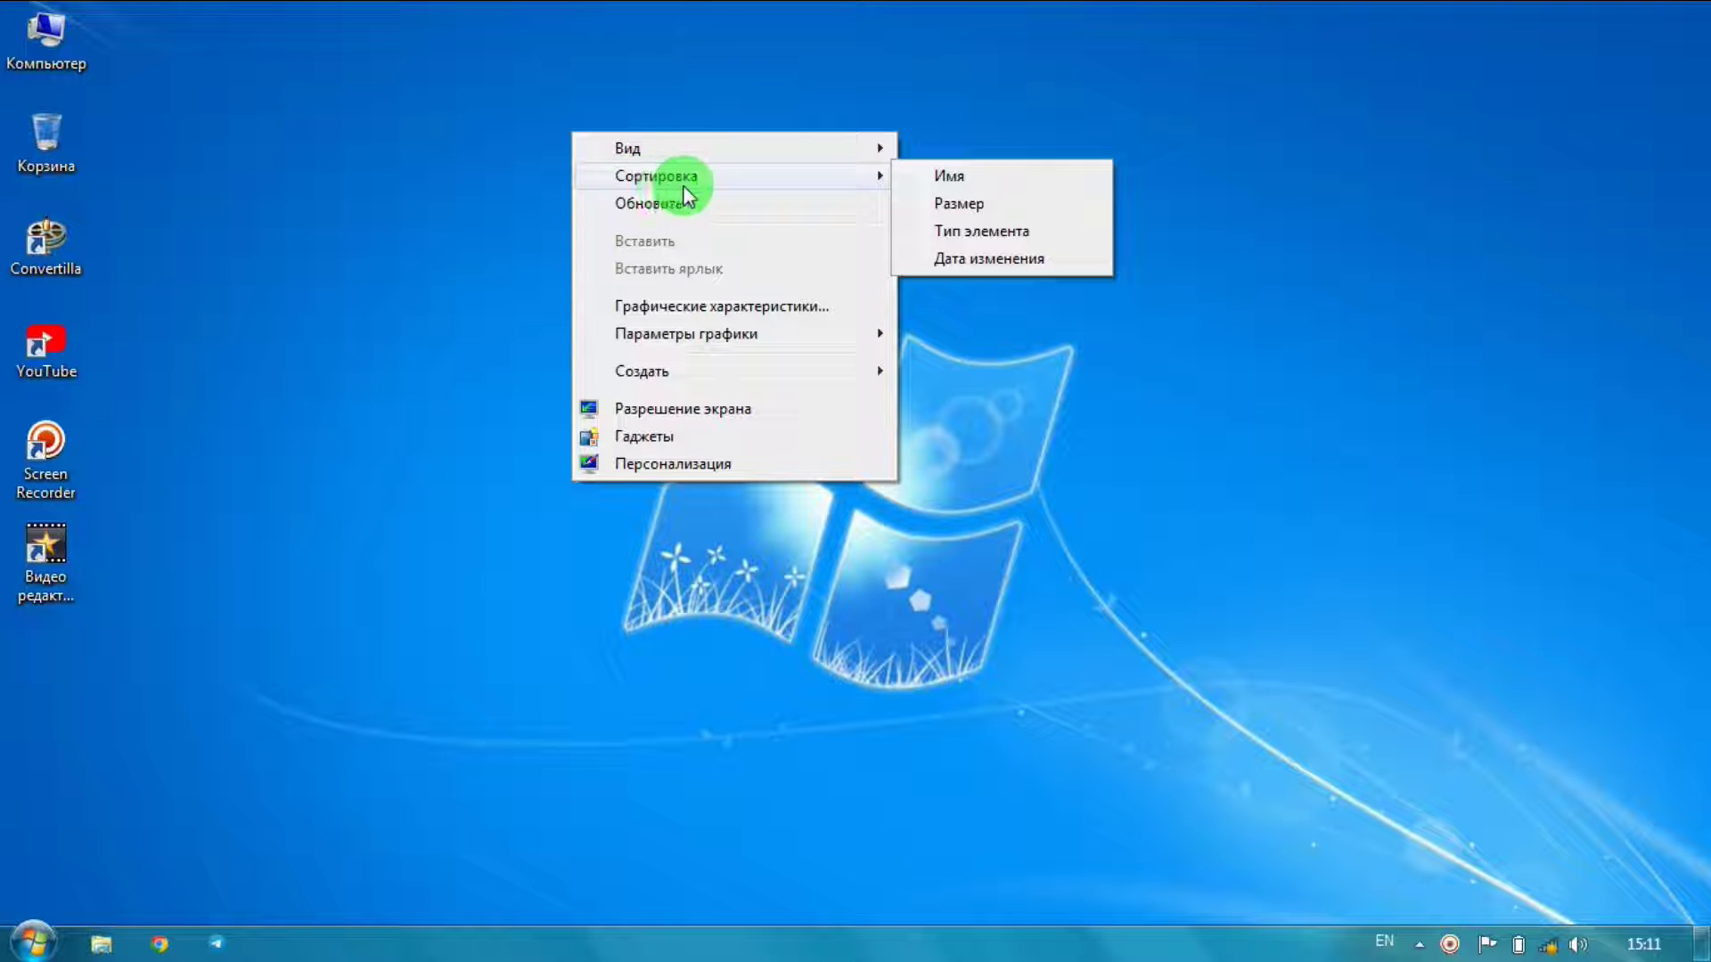
pyautogui.doubleClick(54, 20)
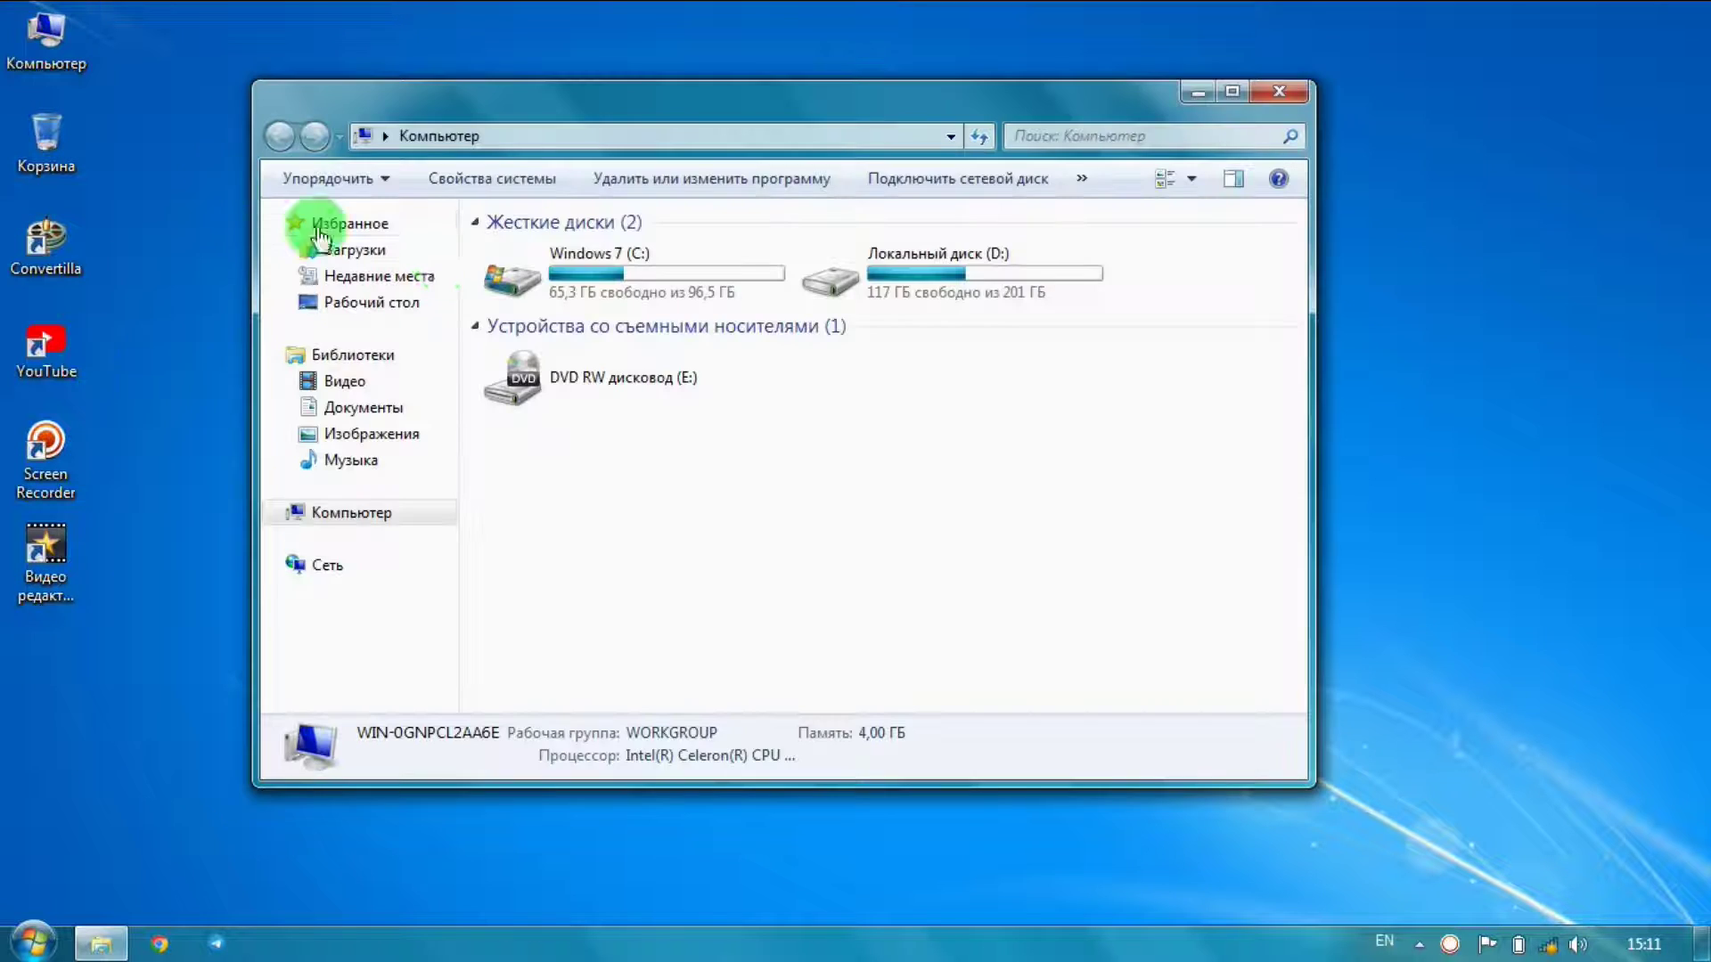
pyautogui.doubleClick(891, 267)
pyautogui.moveTo(747, 105); pyautogui.dragTo(613, 105)
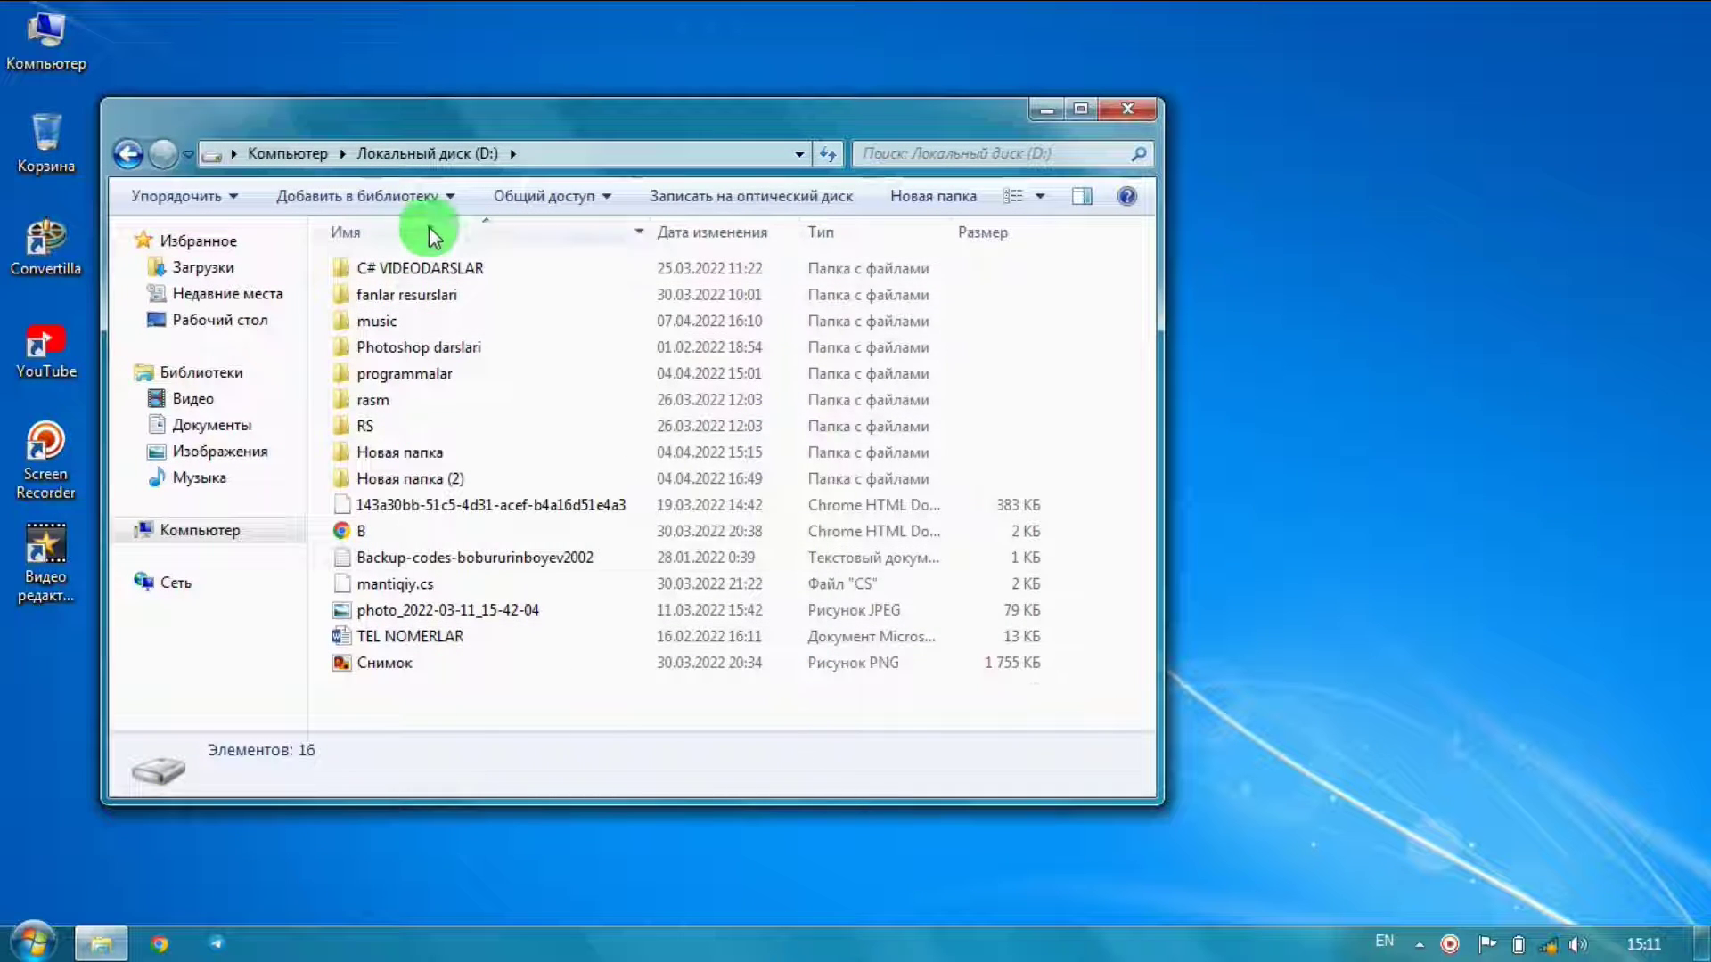
pyautogui.moveTo(710, 129); pyautogui.dragTo(1020, 169)
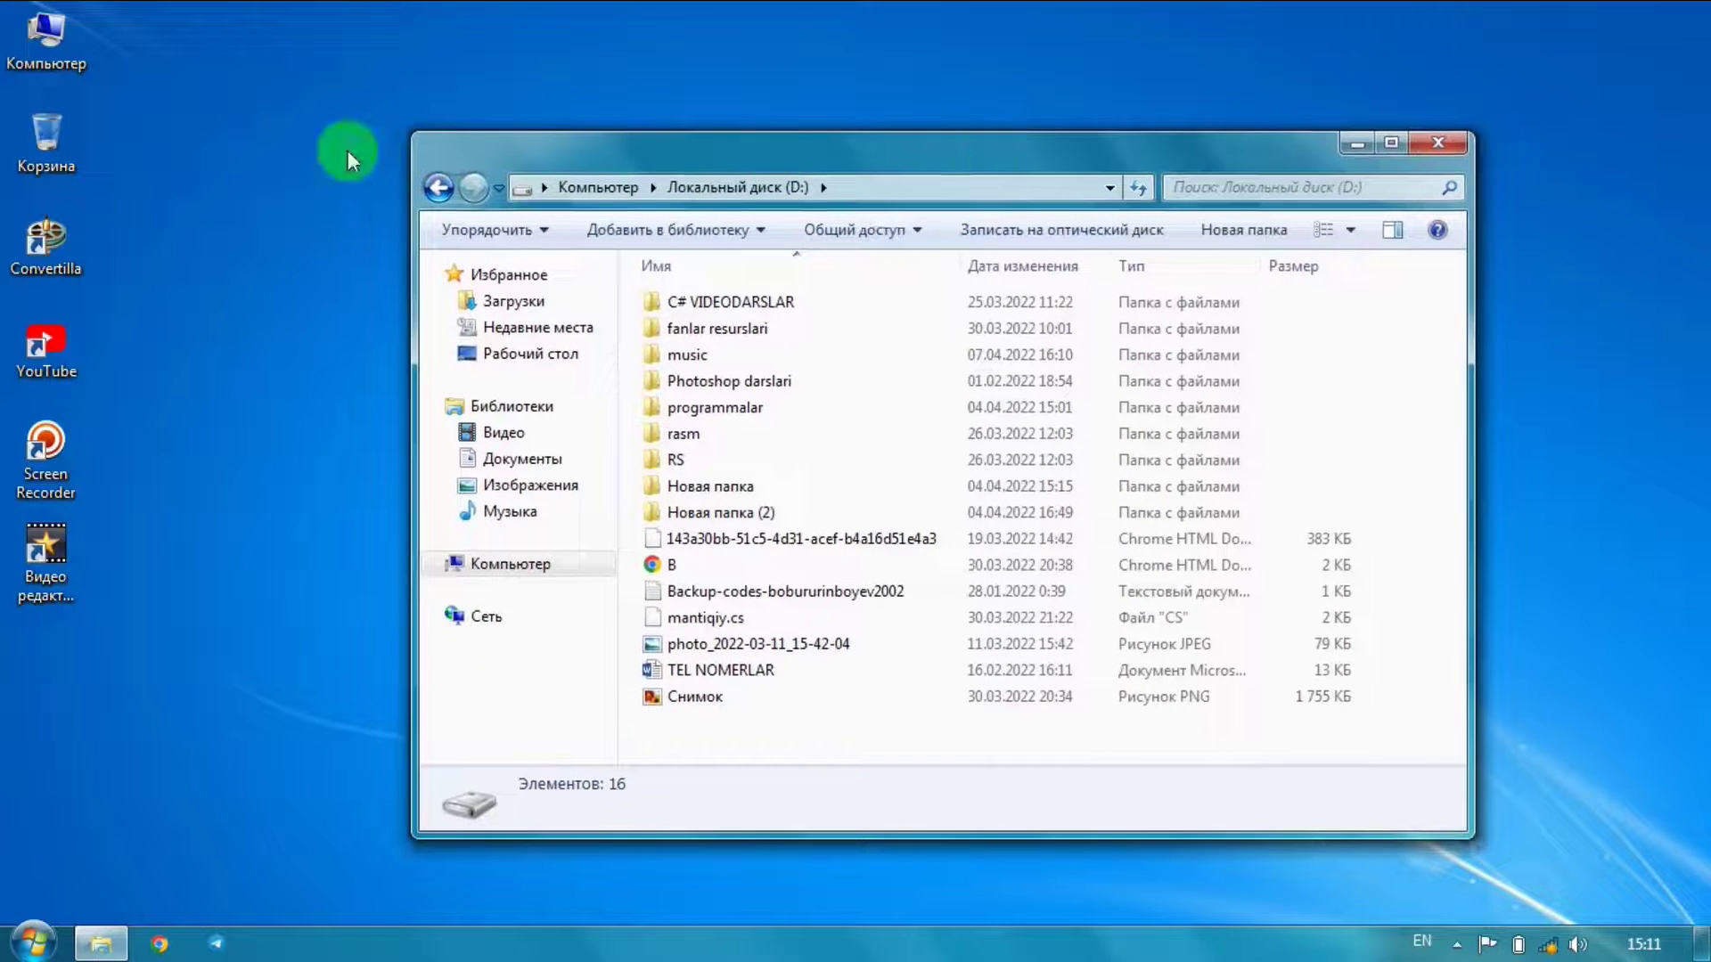
# - Sort the desktop icons by name (Имя)
pyautogui.rightClick(250, 94)
pyautogui.moveTo(387, 134)
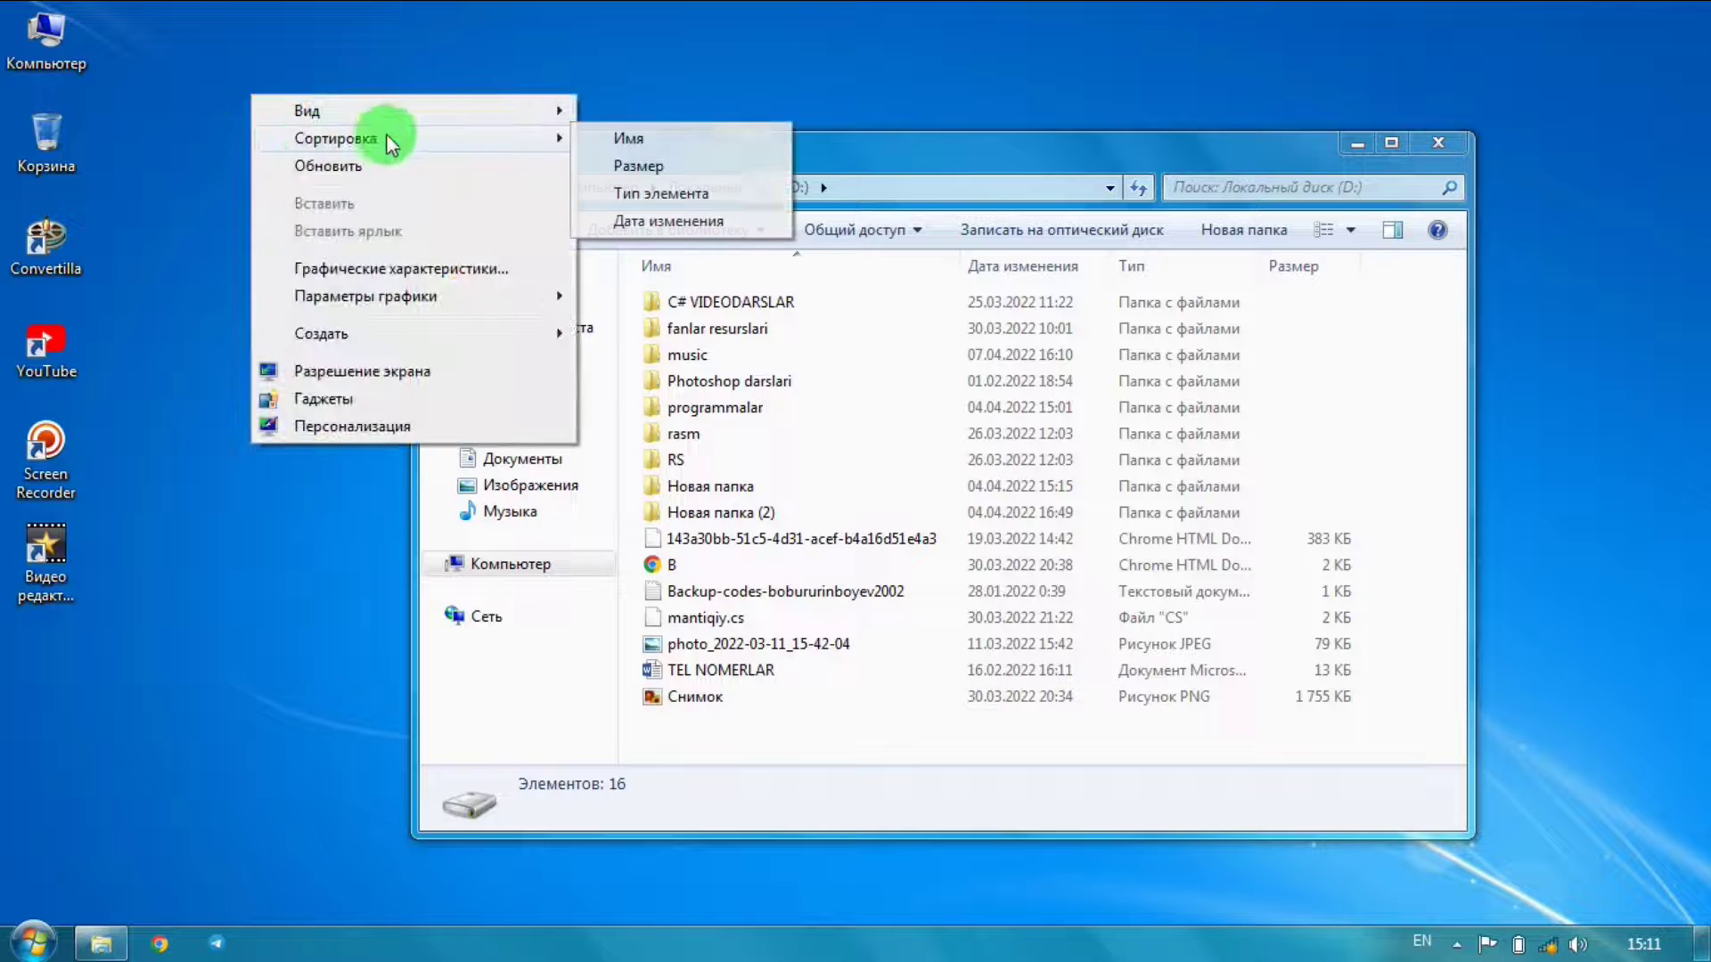
pyautogui.click(644, 137)
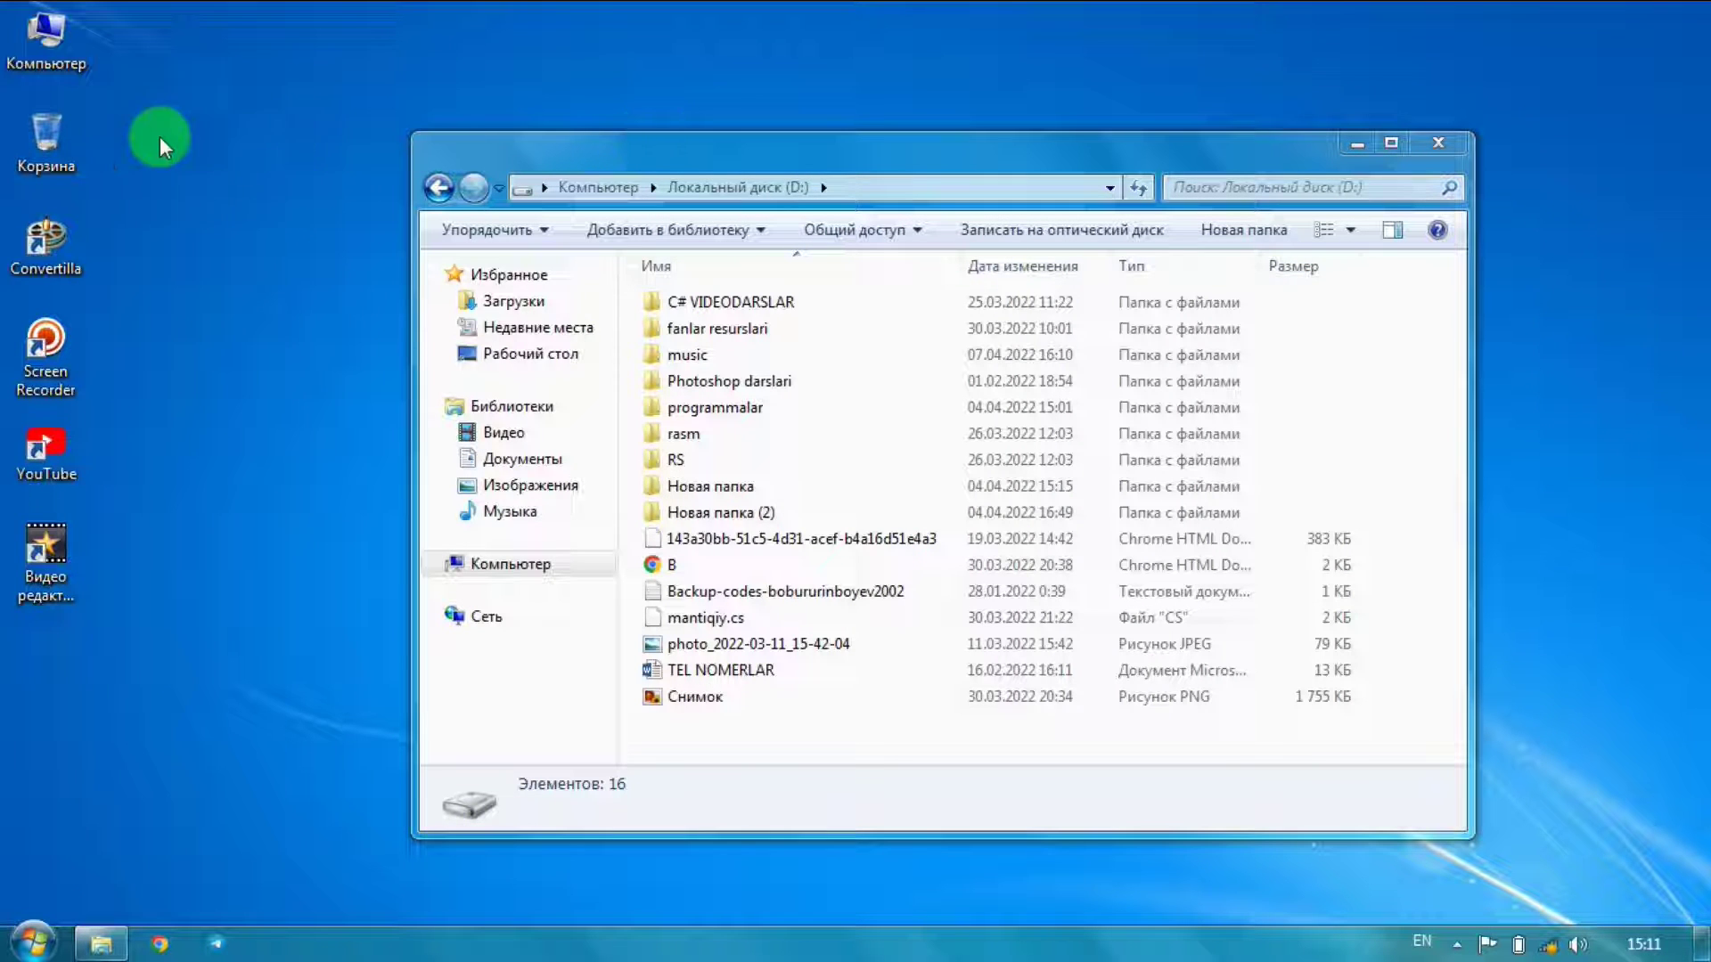
# - Sort the desktop icons by size (Размер)
pyautogui.rightClick(163, 63)
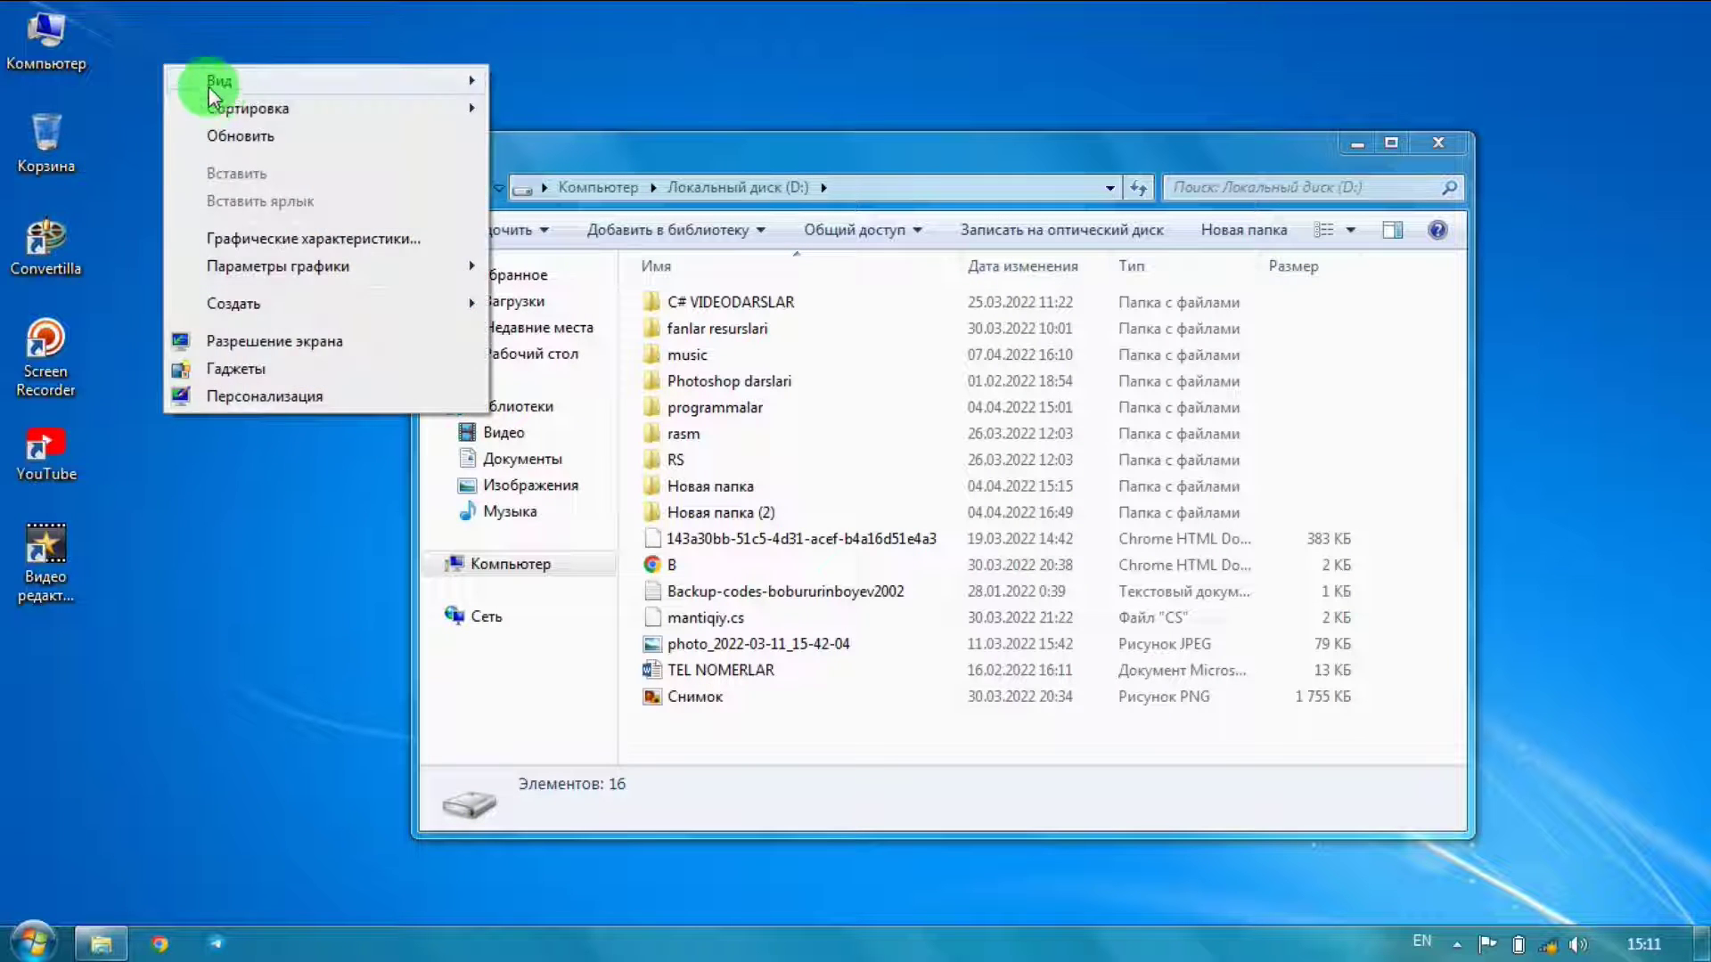
pyautogui.moveTo(404, 111)
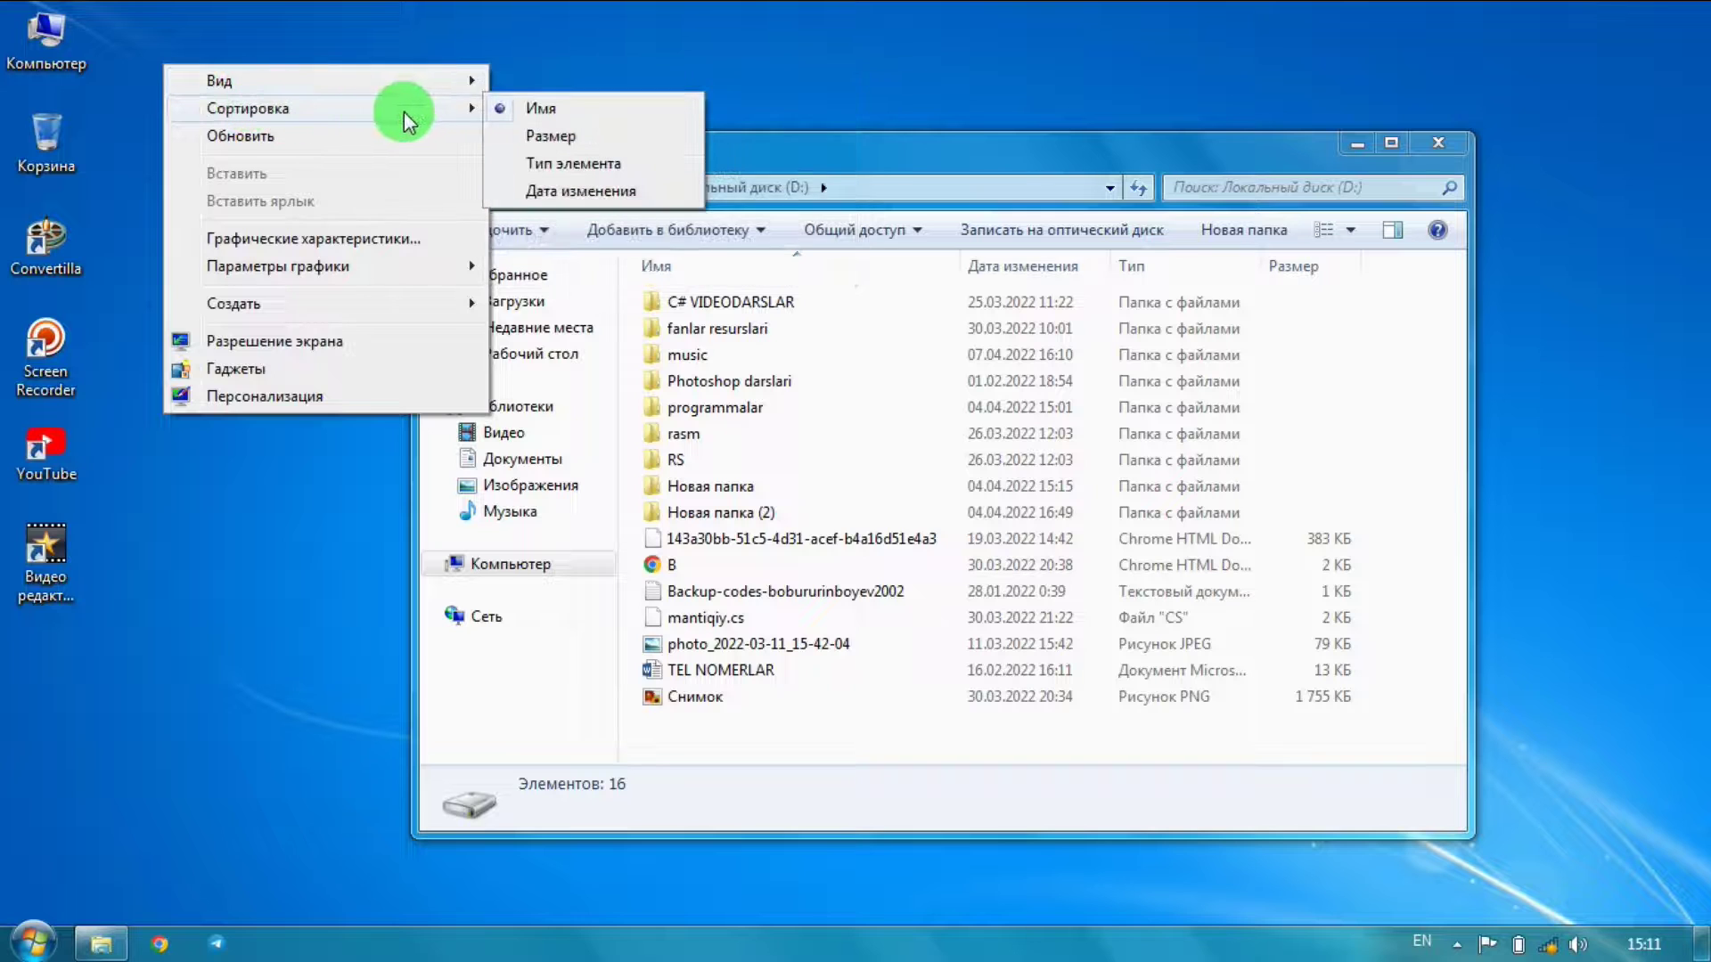
pyautogui.click(530, 139)
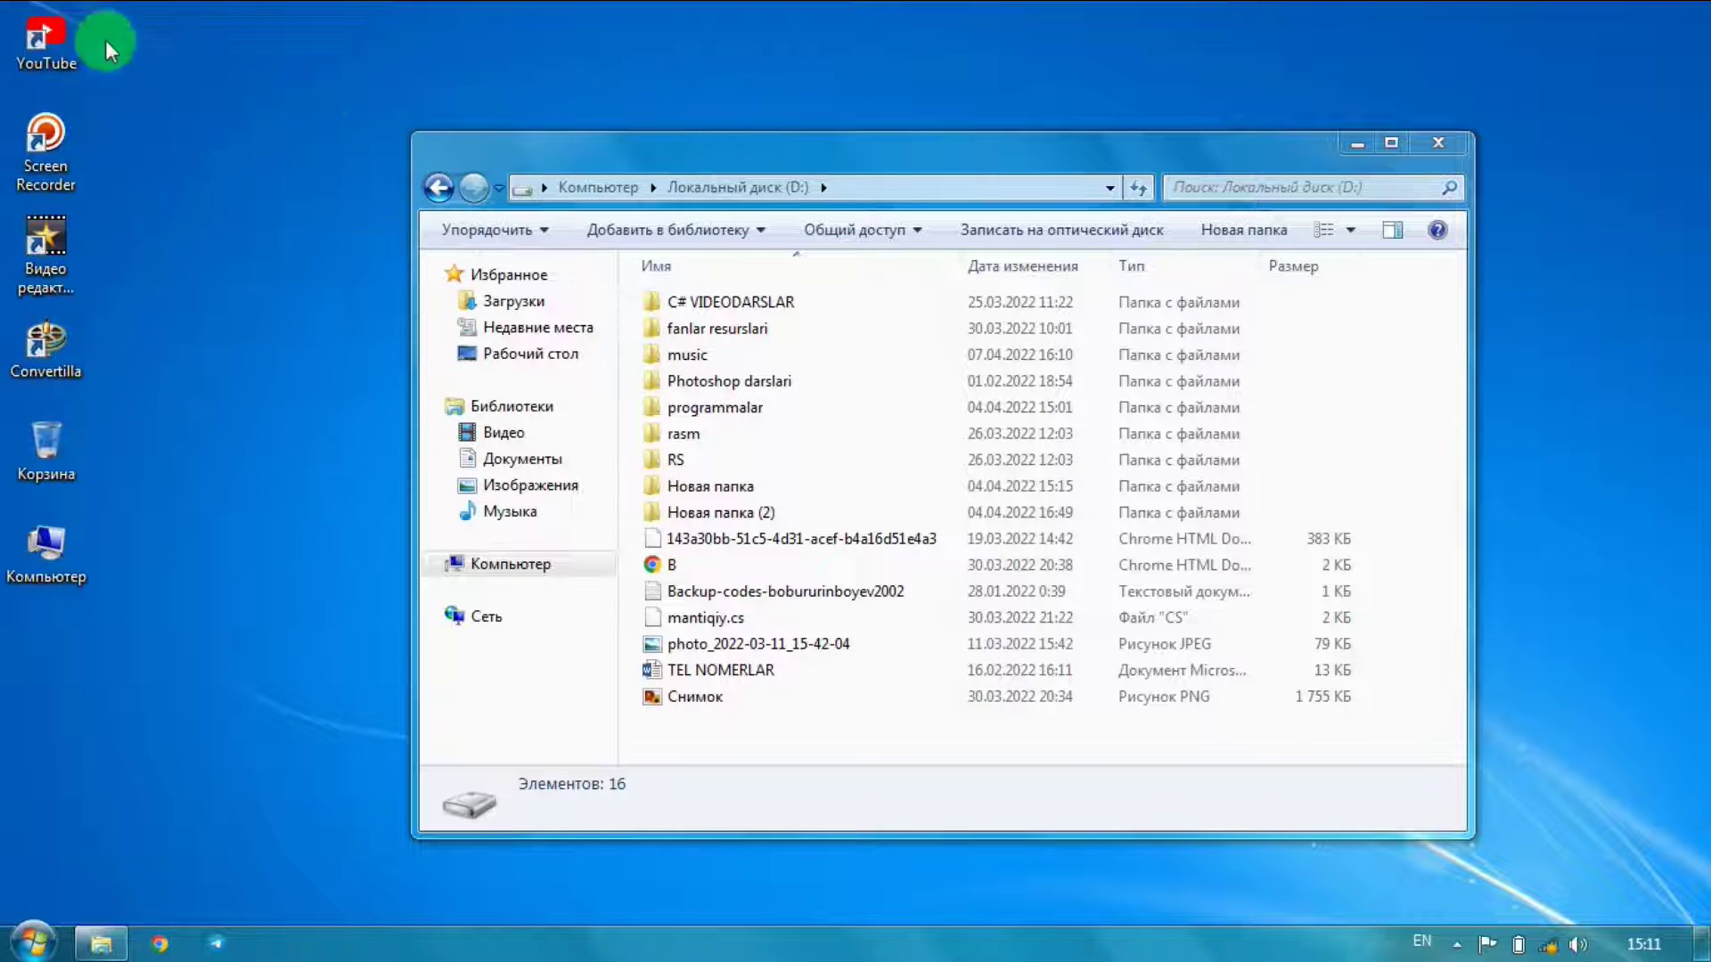
# - Sort the desktop icons by item type (Тип элемента)
pyautogui.rightClick(165, 65)
pyautogui.moveTo(458, 107)
pyautogui.click(559, 171)
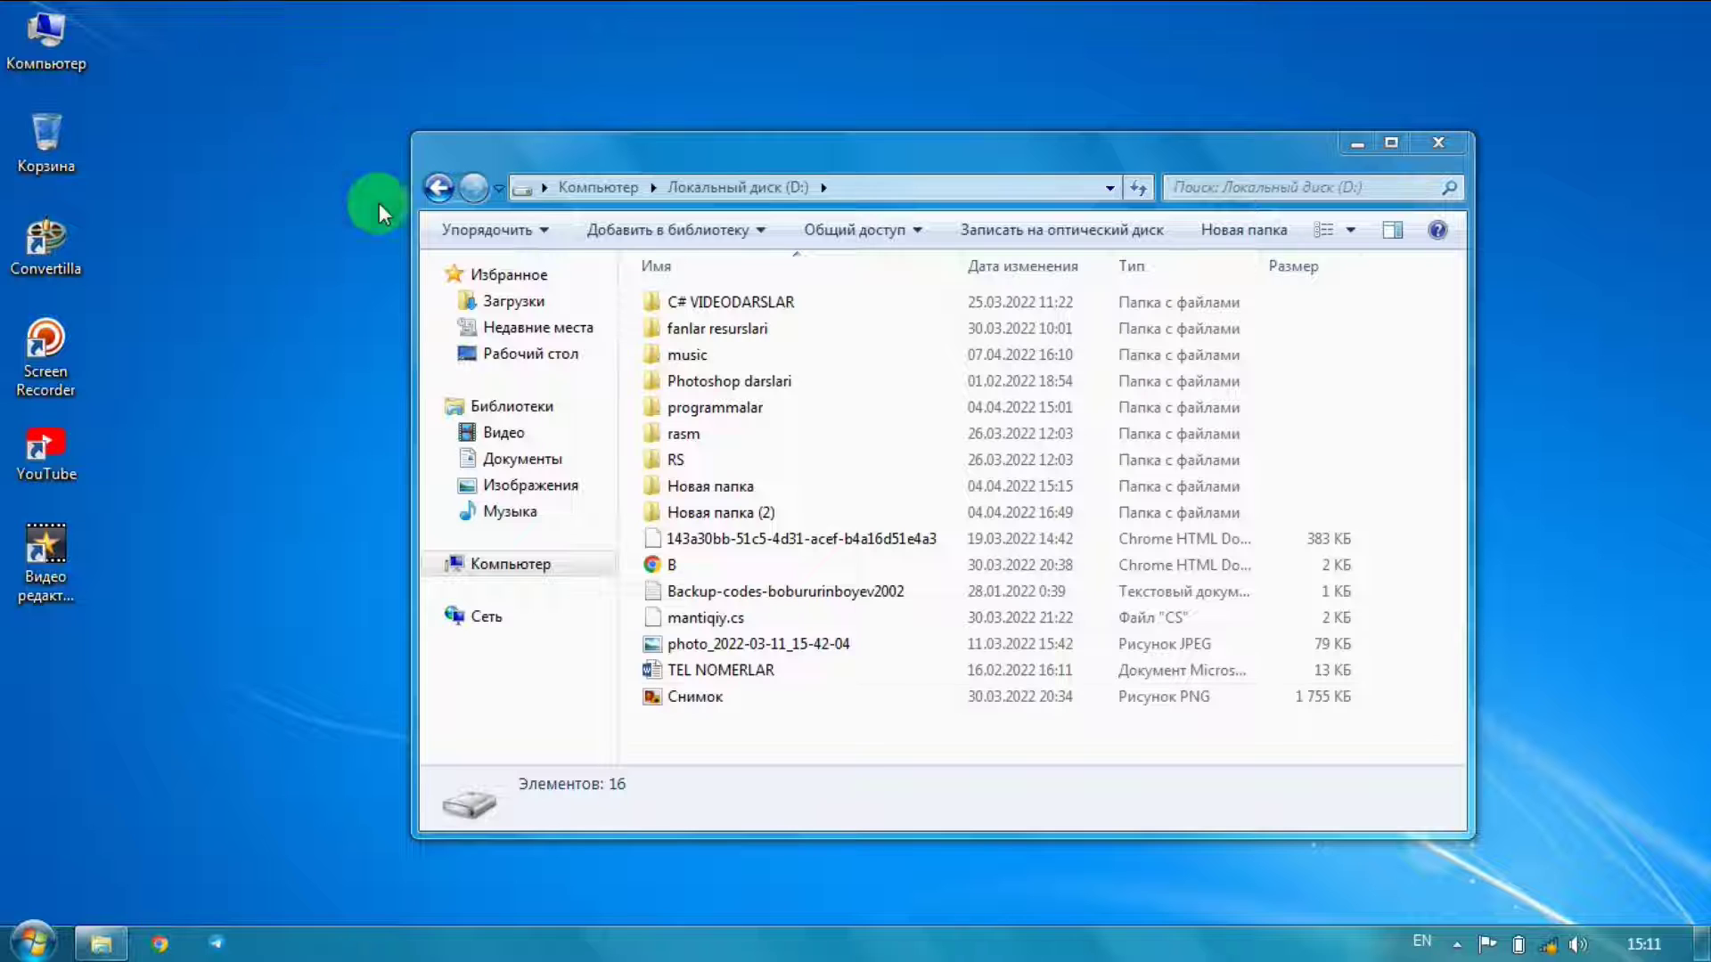
# - Sort the contents of Локальный диск (D:) by size (Размер)
pyautogui.rightClick(768, 729)
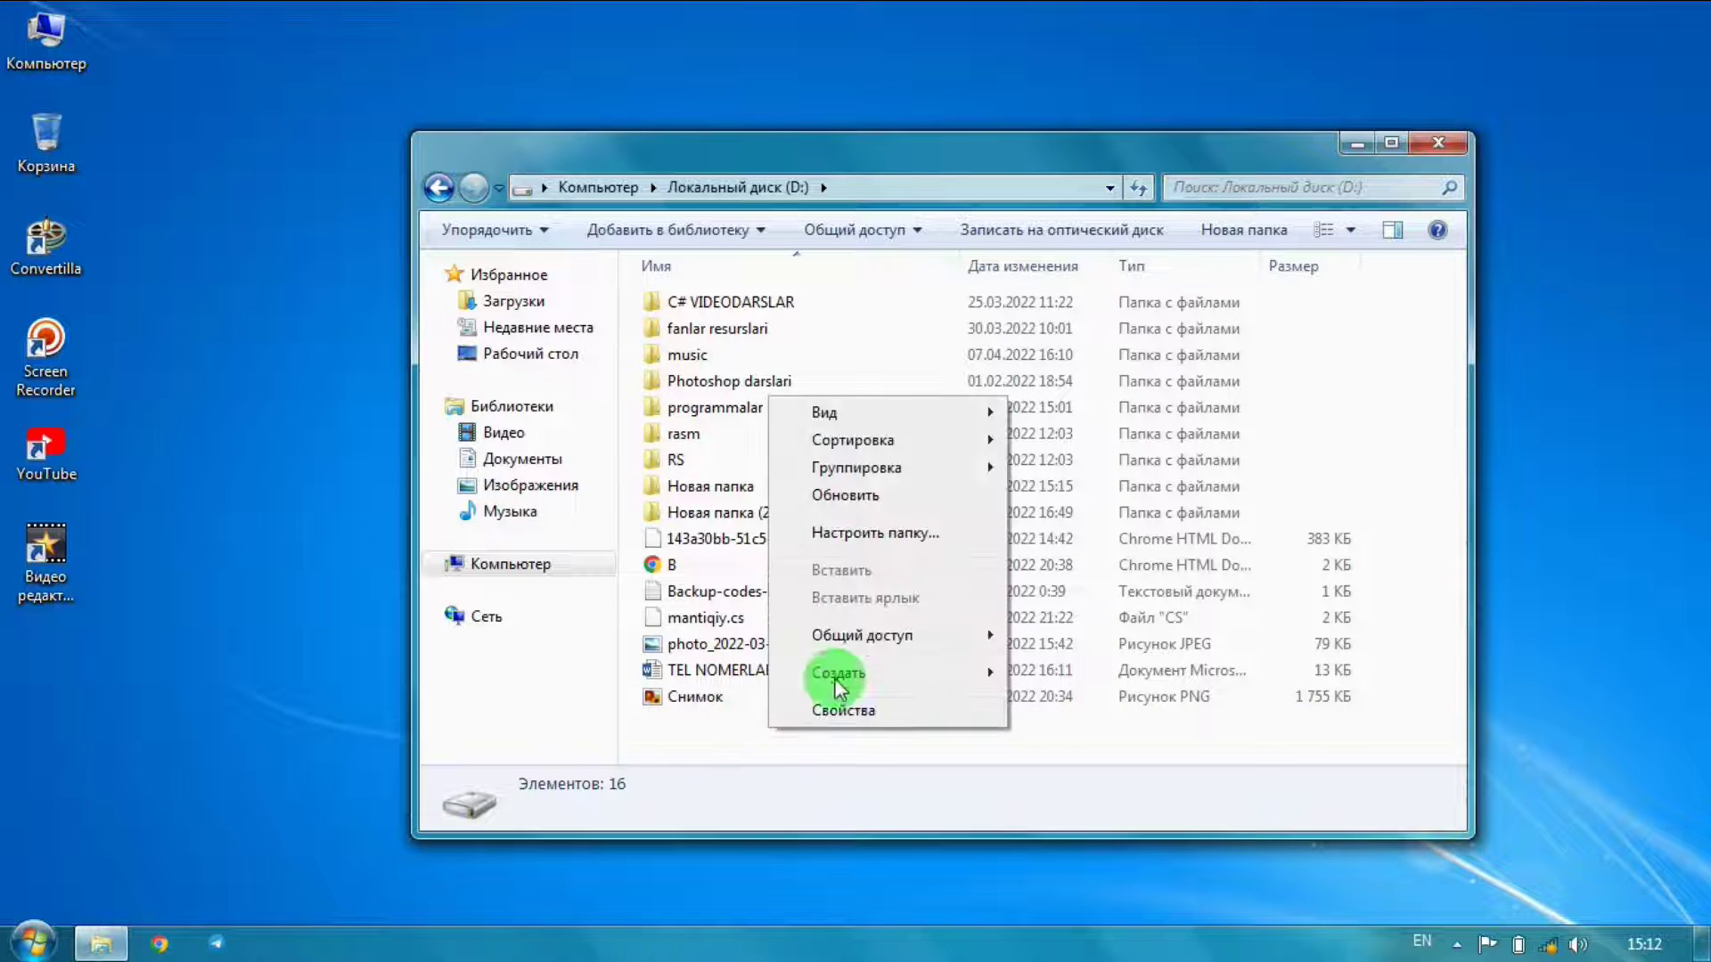
pyautogui.moveTo(971, 441)
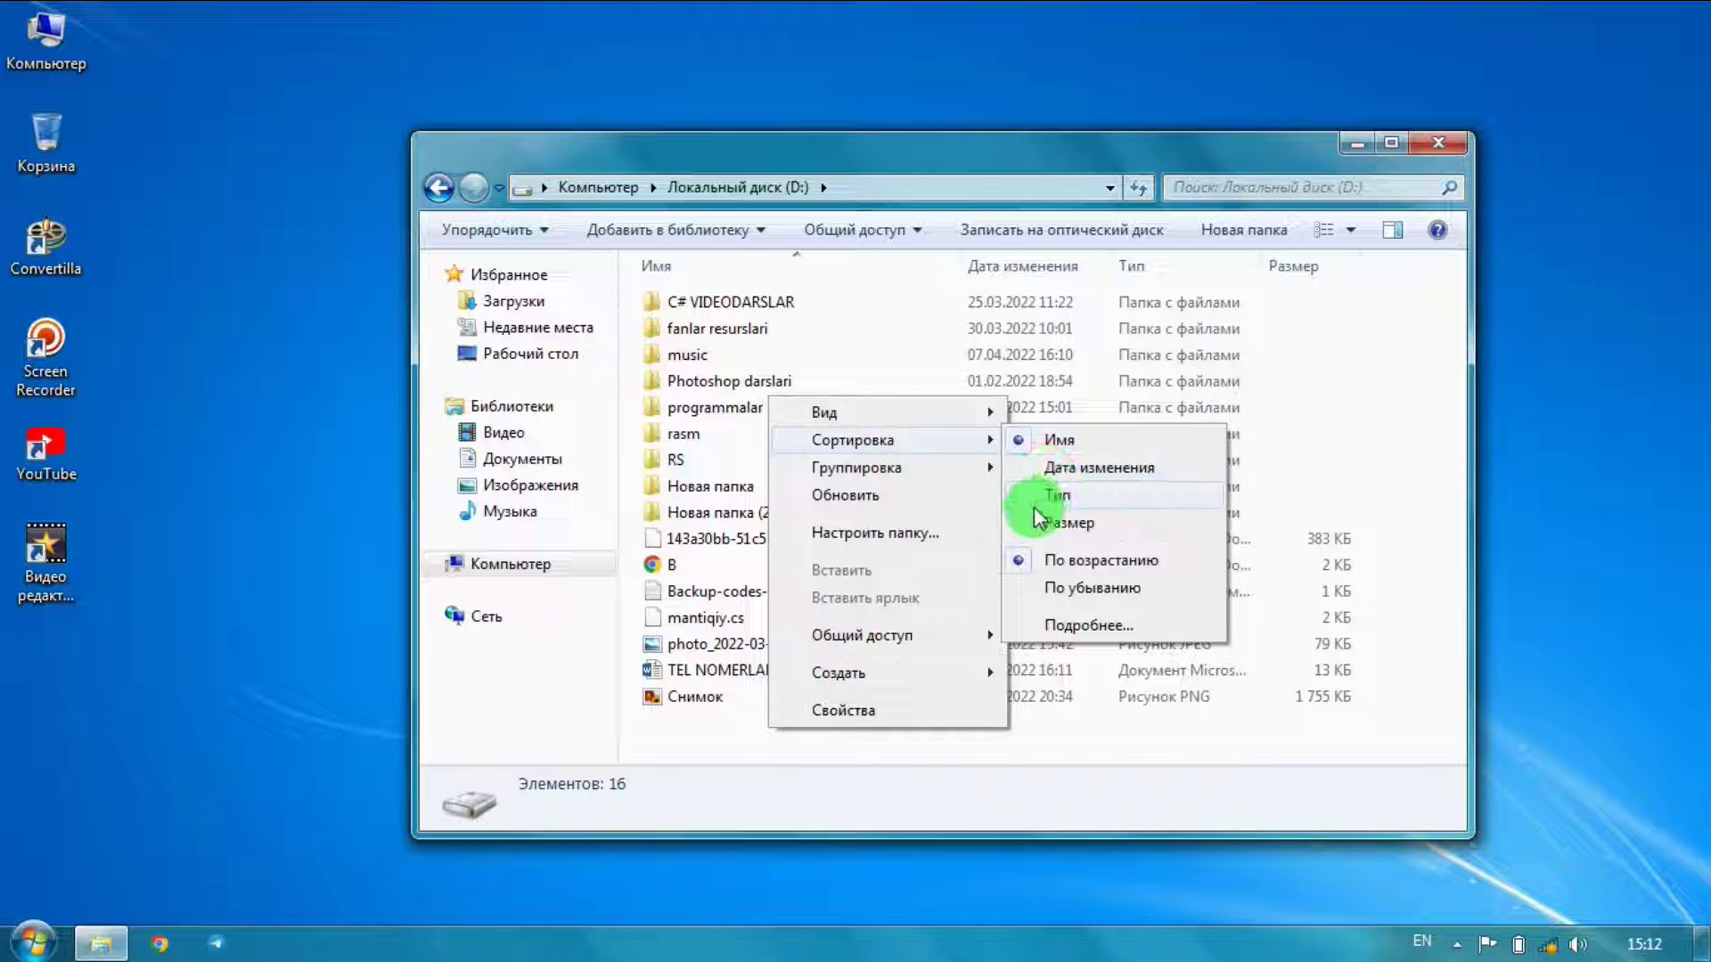
pyautogui.click(1056, 529)
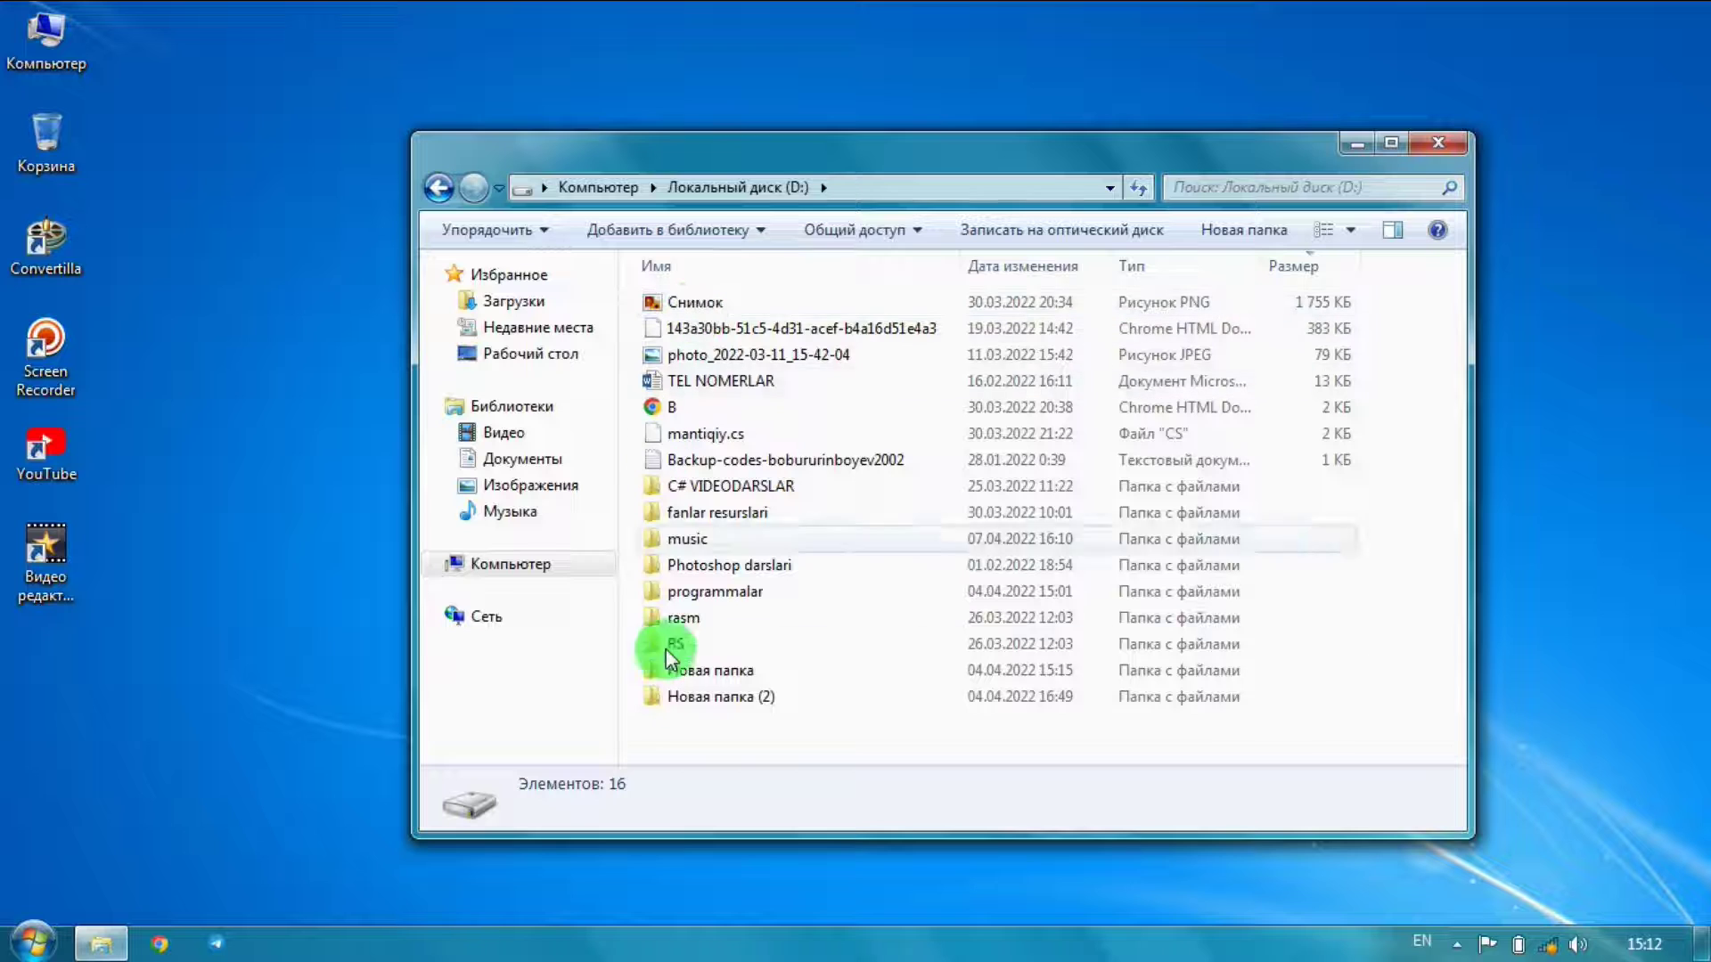
# - Go back to the drive overview, reopen Локальный диск (D:) to check its order, and close the window
pyautogui.click(437, 187)
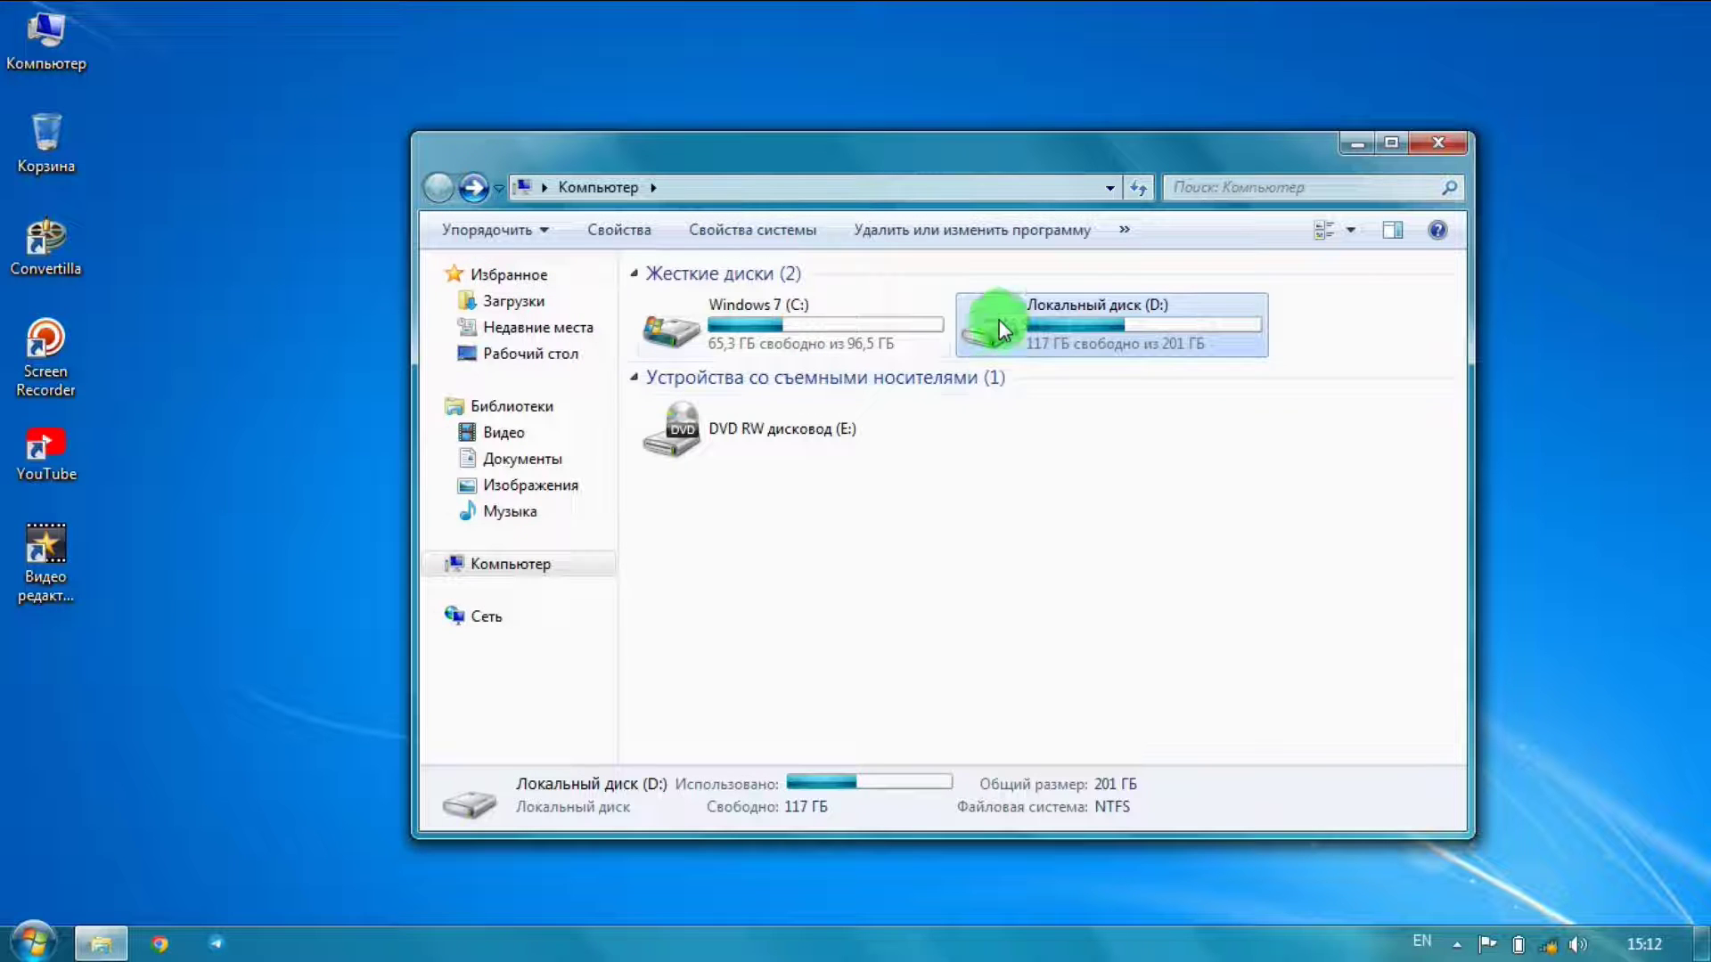
pyautogui.doubleClick(1169, 319)
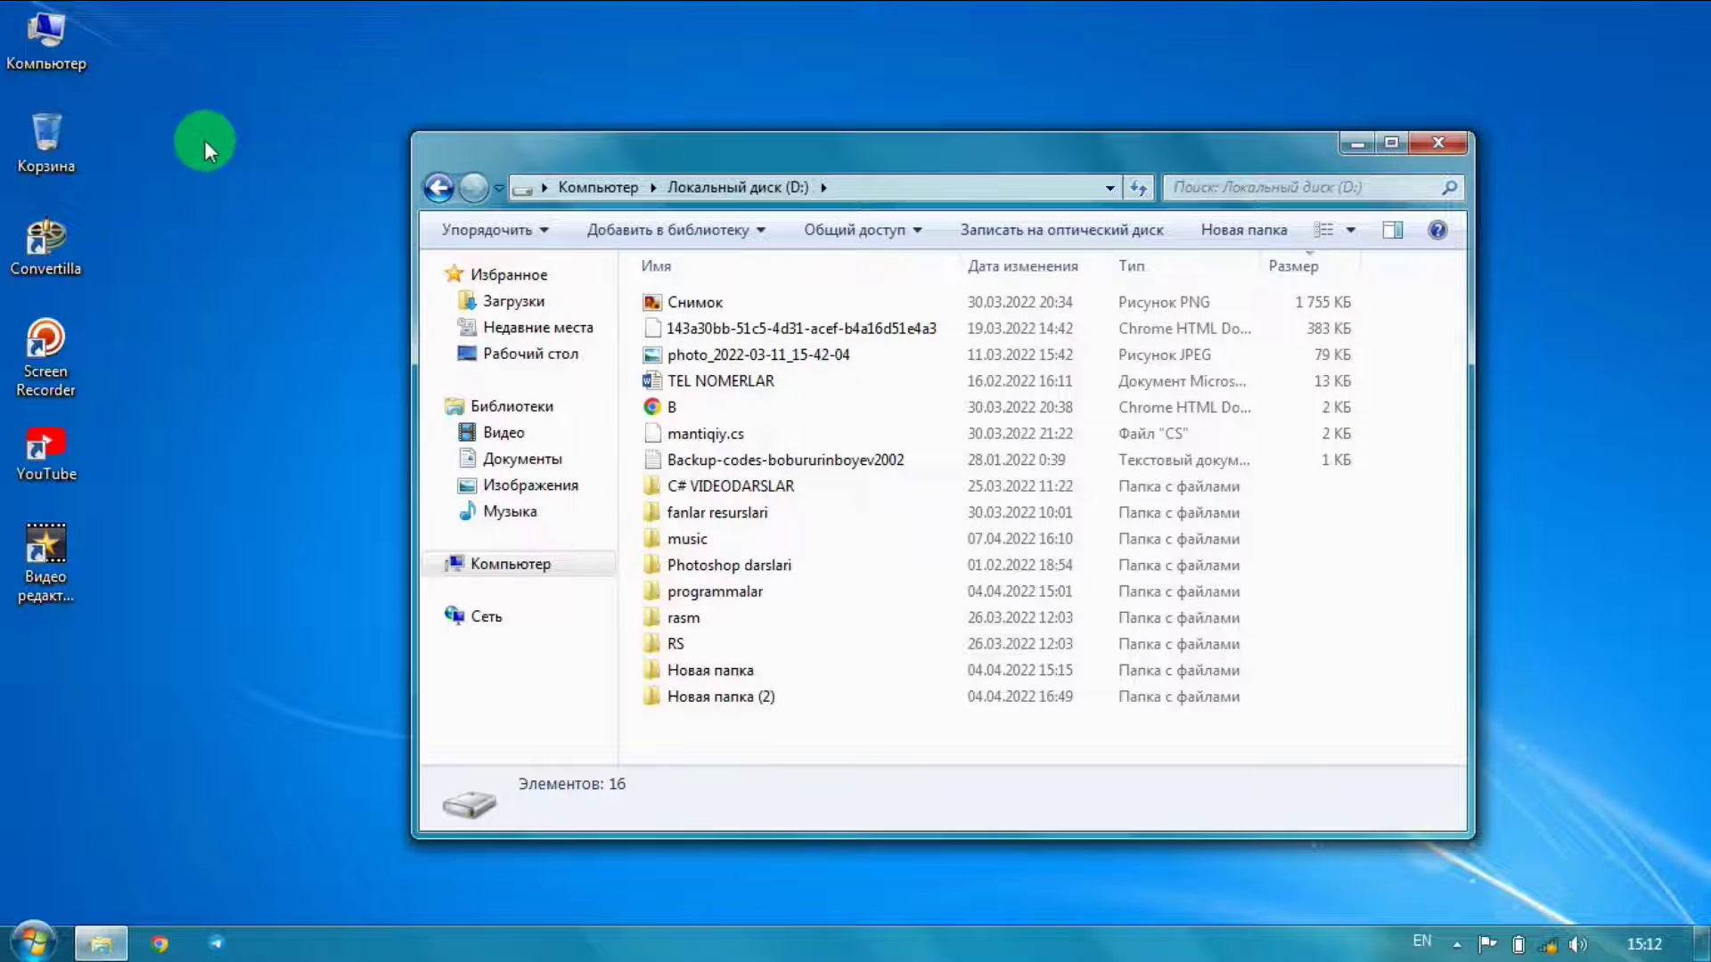
pyautogui.click(1431, 144)
# - Sort the desktop icons by modification date (Дата изменения), and switch the sorting back to name (Имя)
pyautogui.rightClick(428, 109)
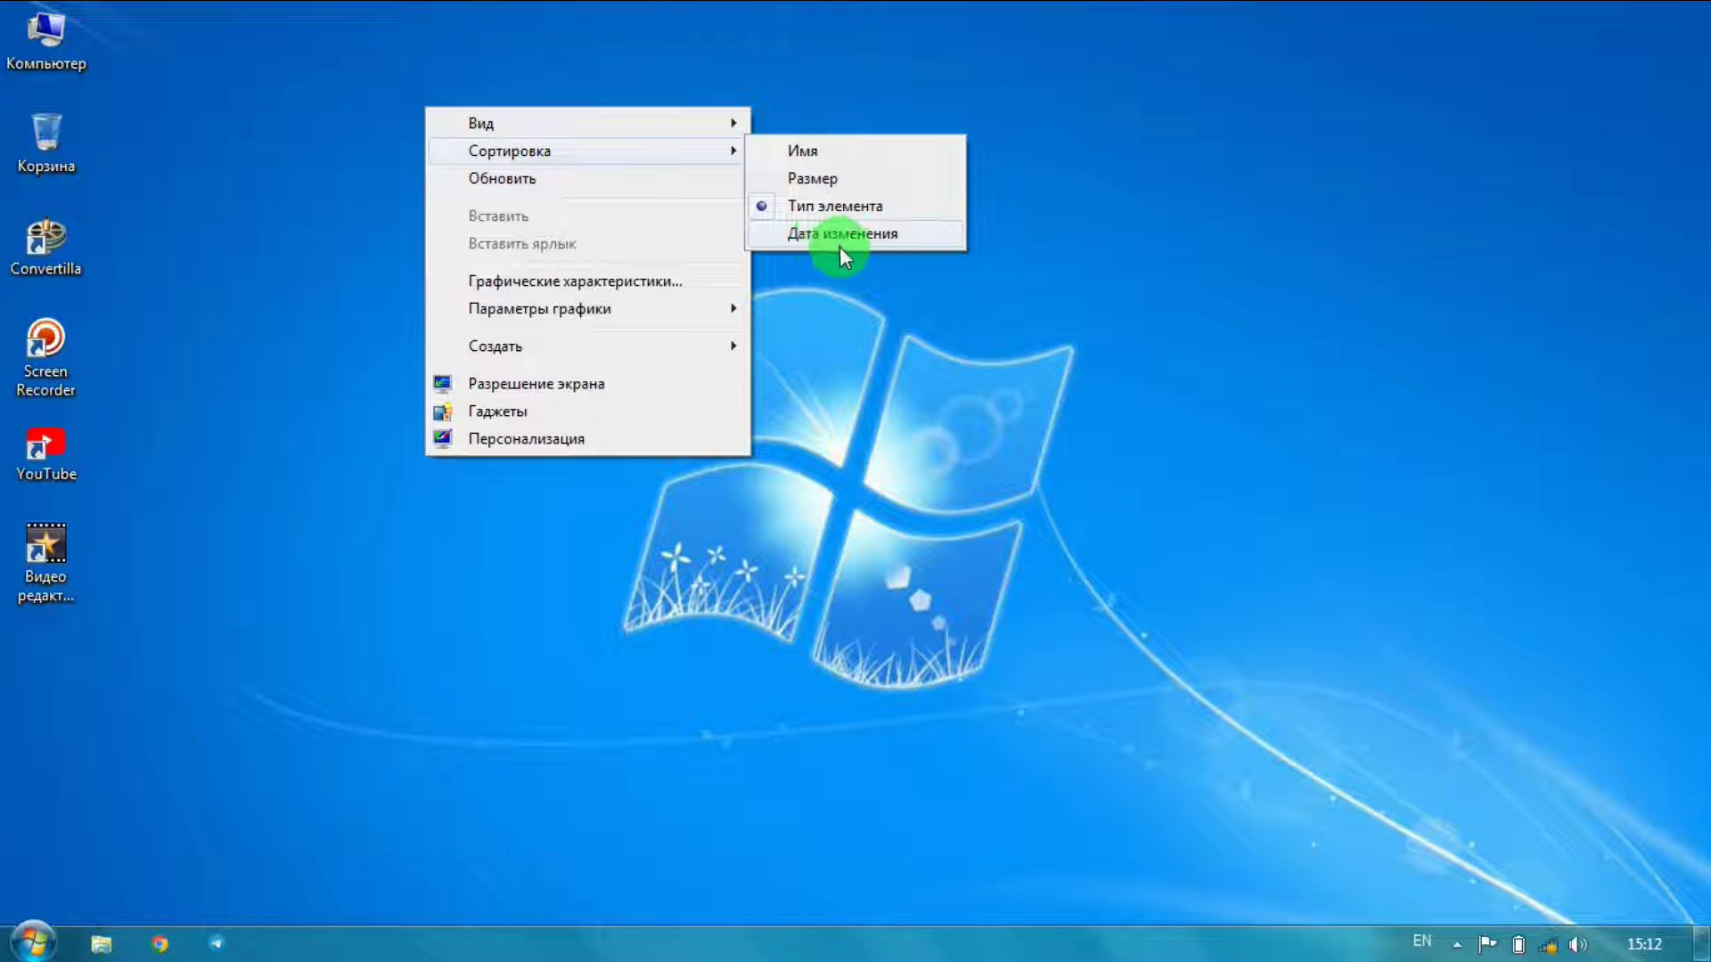
pyautogui.click(885, 240)
pyautogui.rightClick(390, 54)
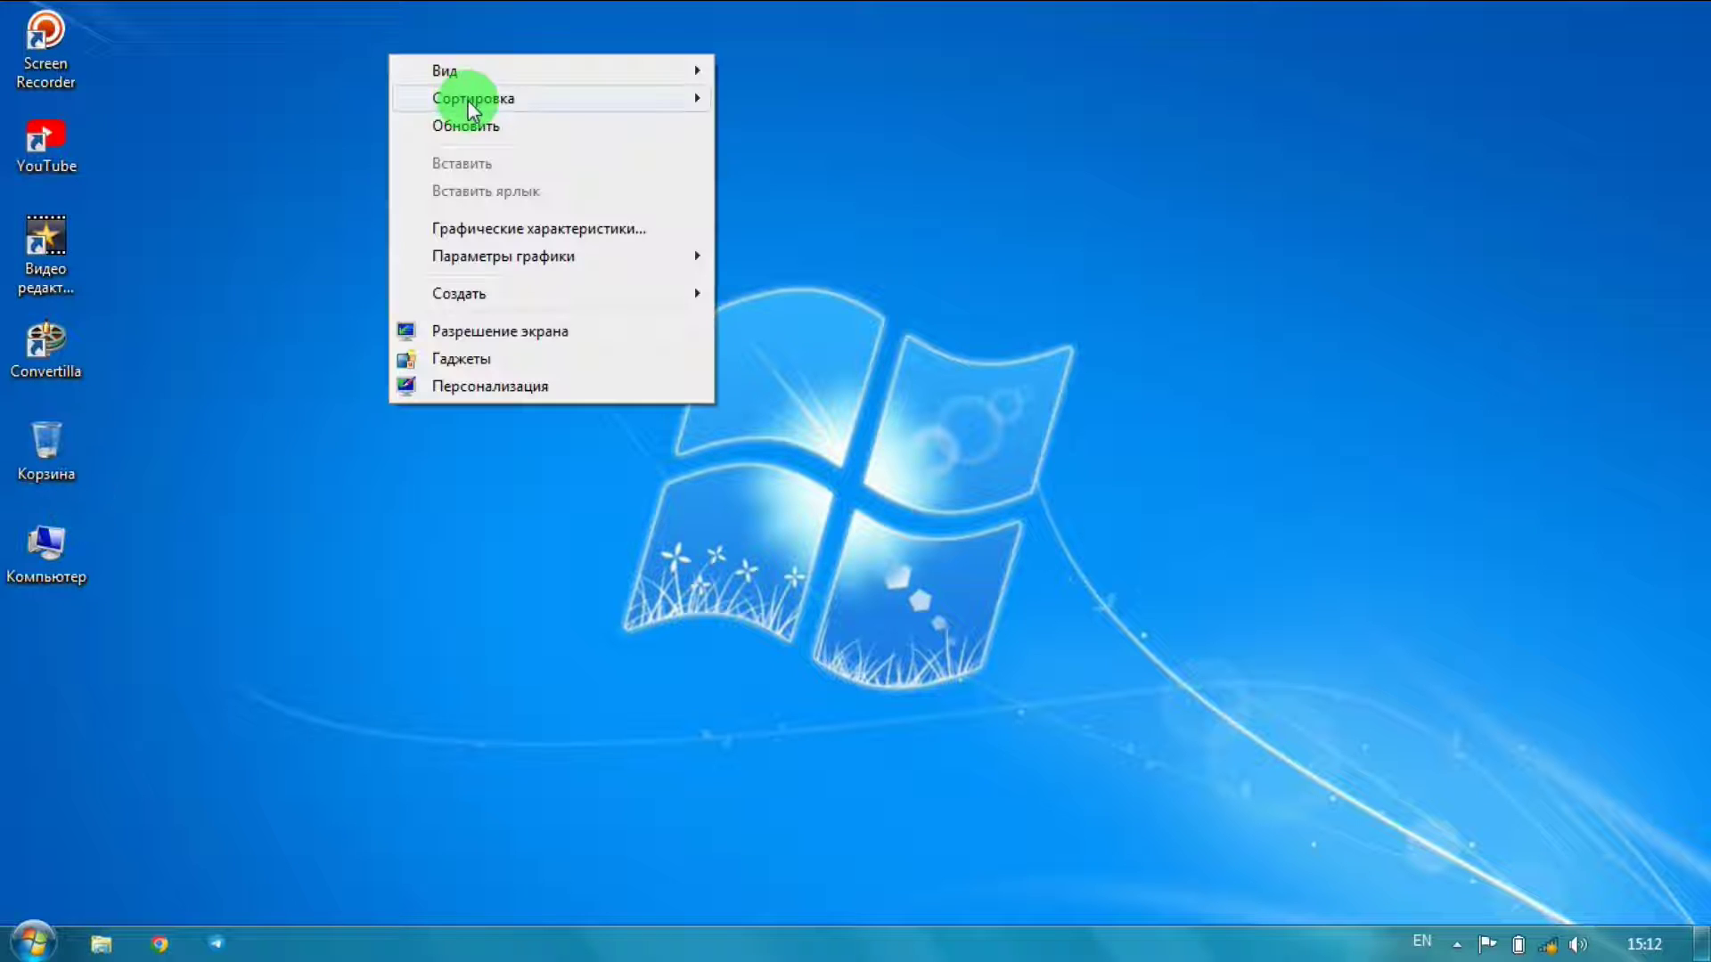
pyautogui.moveTo(624, 100)
pyautogui.click(791, 100)
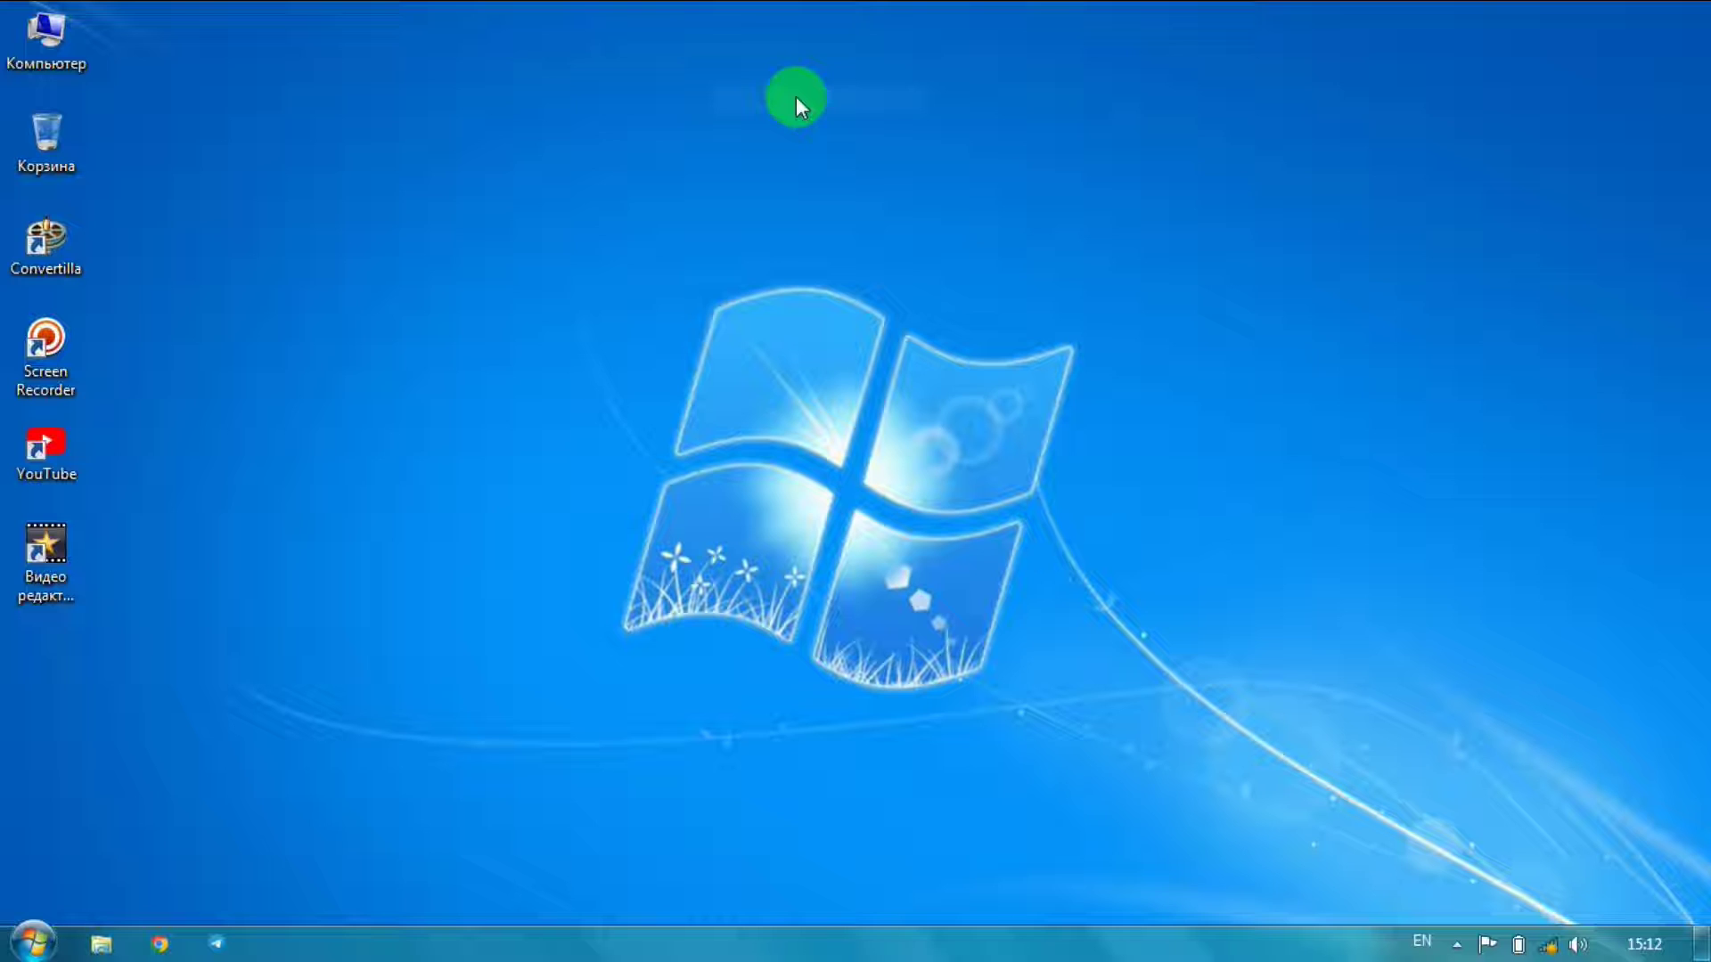
# - Refresh the desktop several times in a row
pyautogui.rightClick(385, 88)
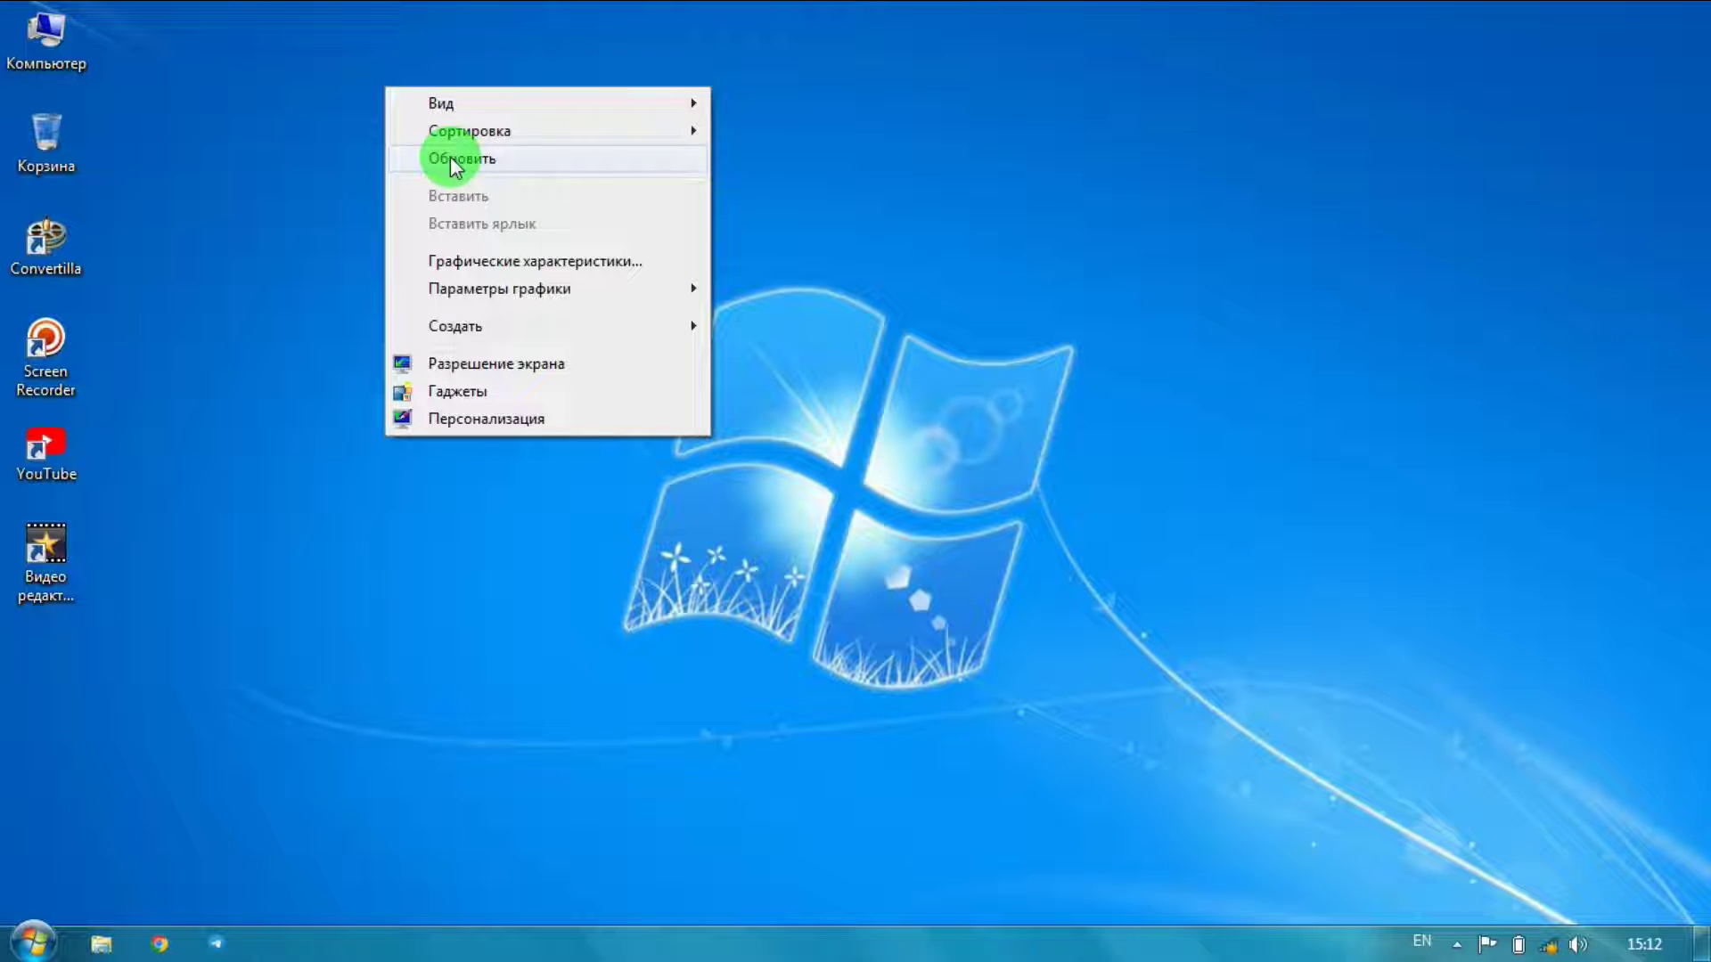
pyautogui.click(451, 161)
pyautogui.rightClick(345, 118)
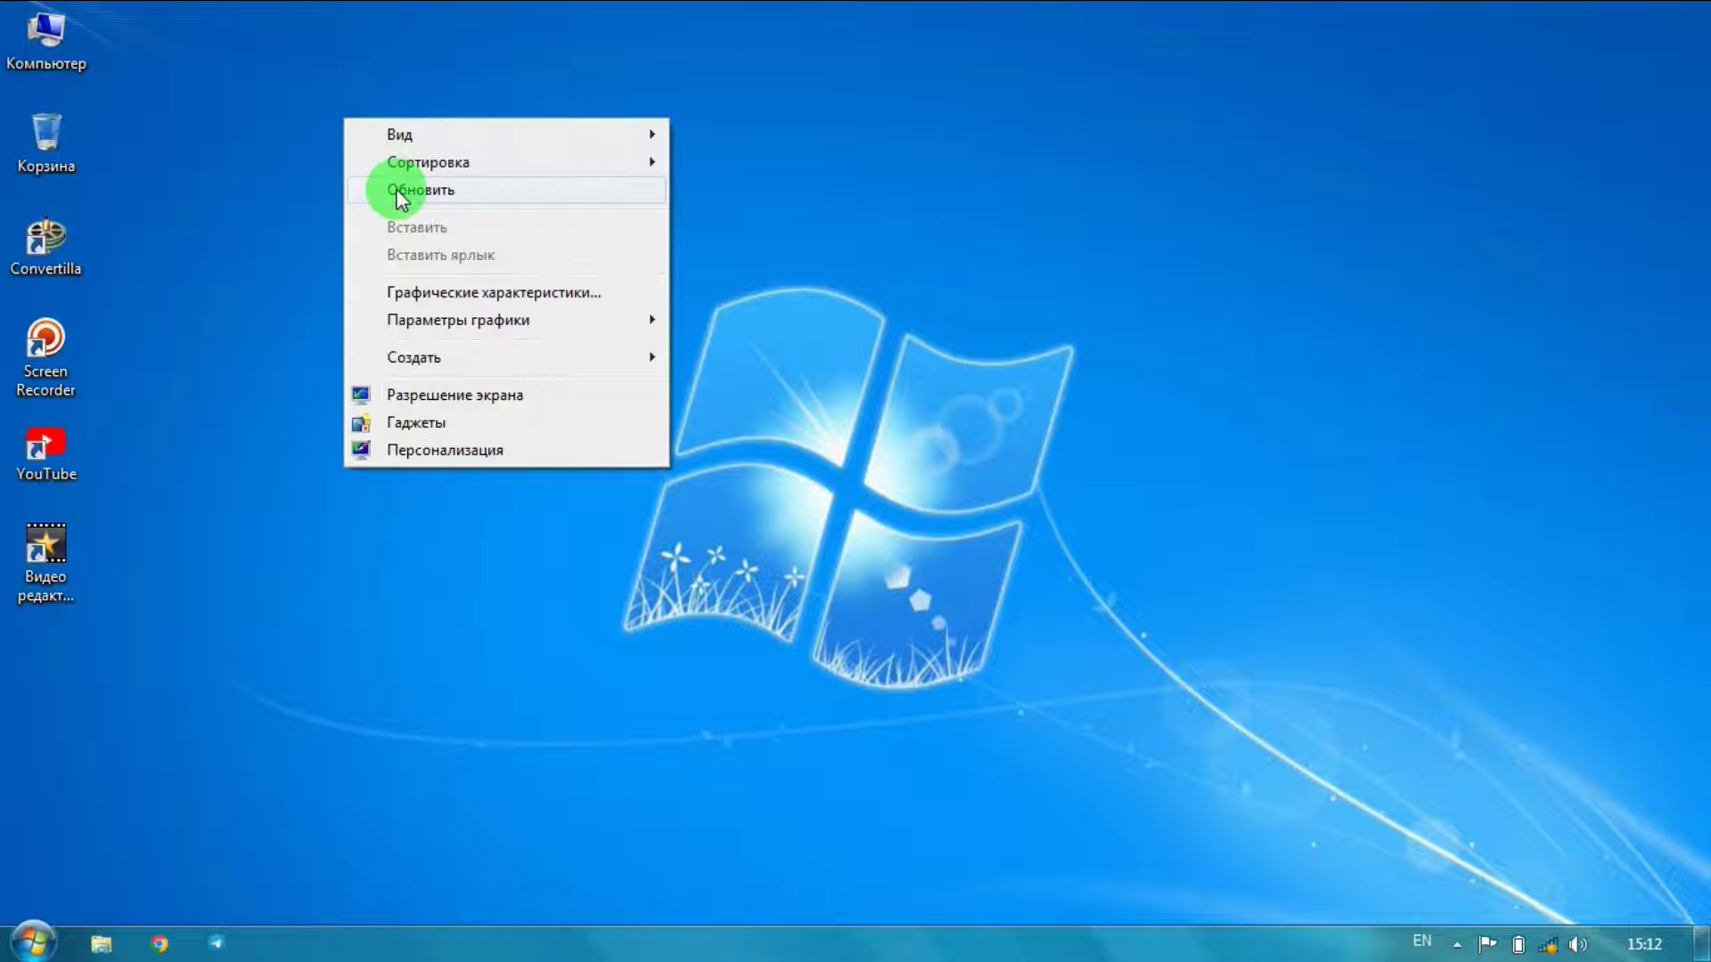
pyautogui.click(398, 198)
pyautogui.rightClick(375, 113)
pyautogui.click(430, 195)
pyautogui.rightClick(428, 192)
pyautogui.click(443, 265)
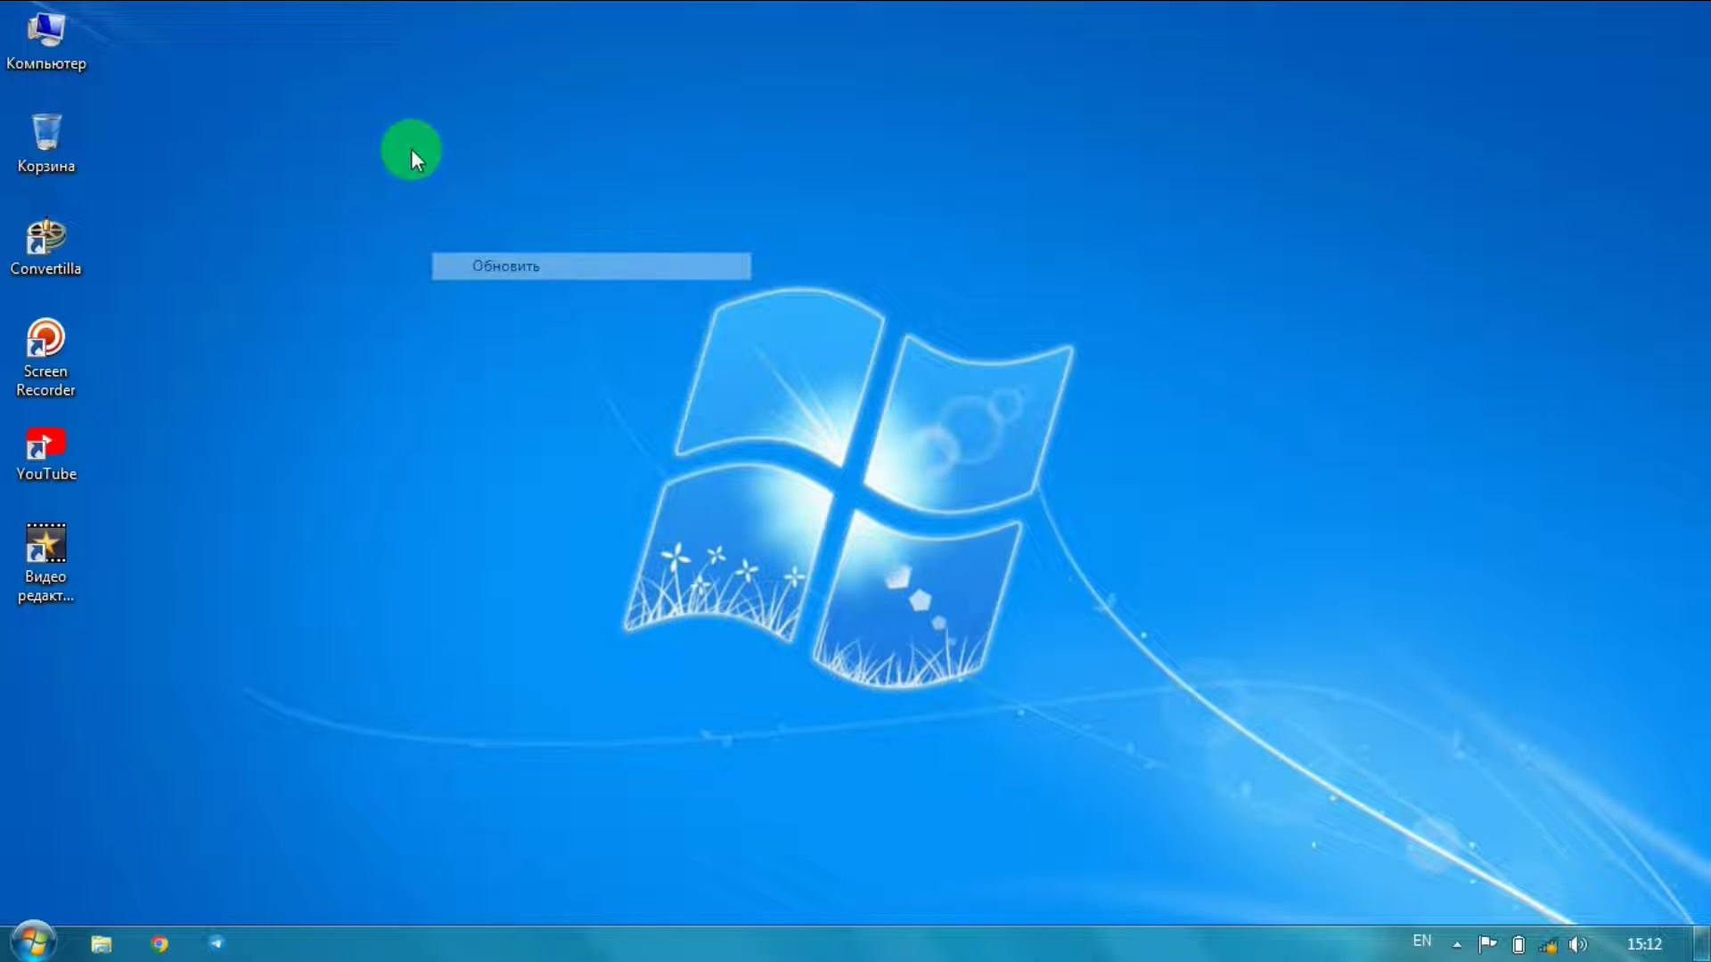
pyautogui.rightClick(407, 138)
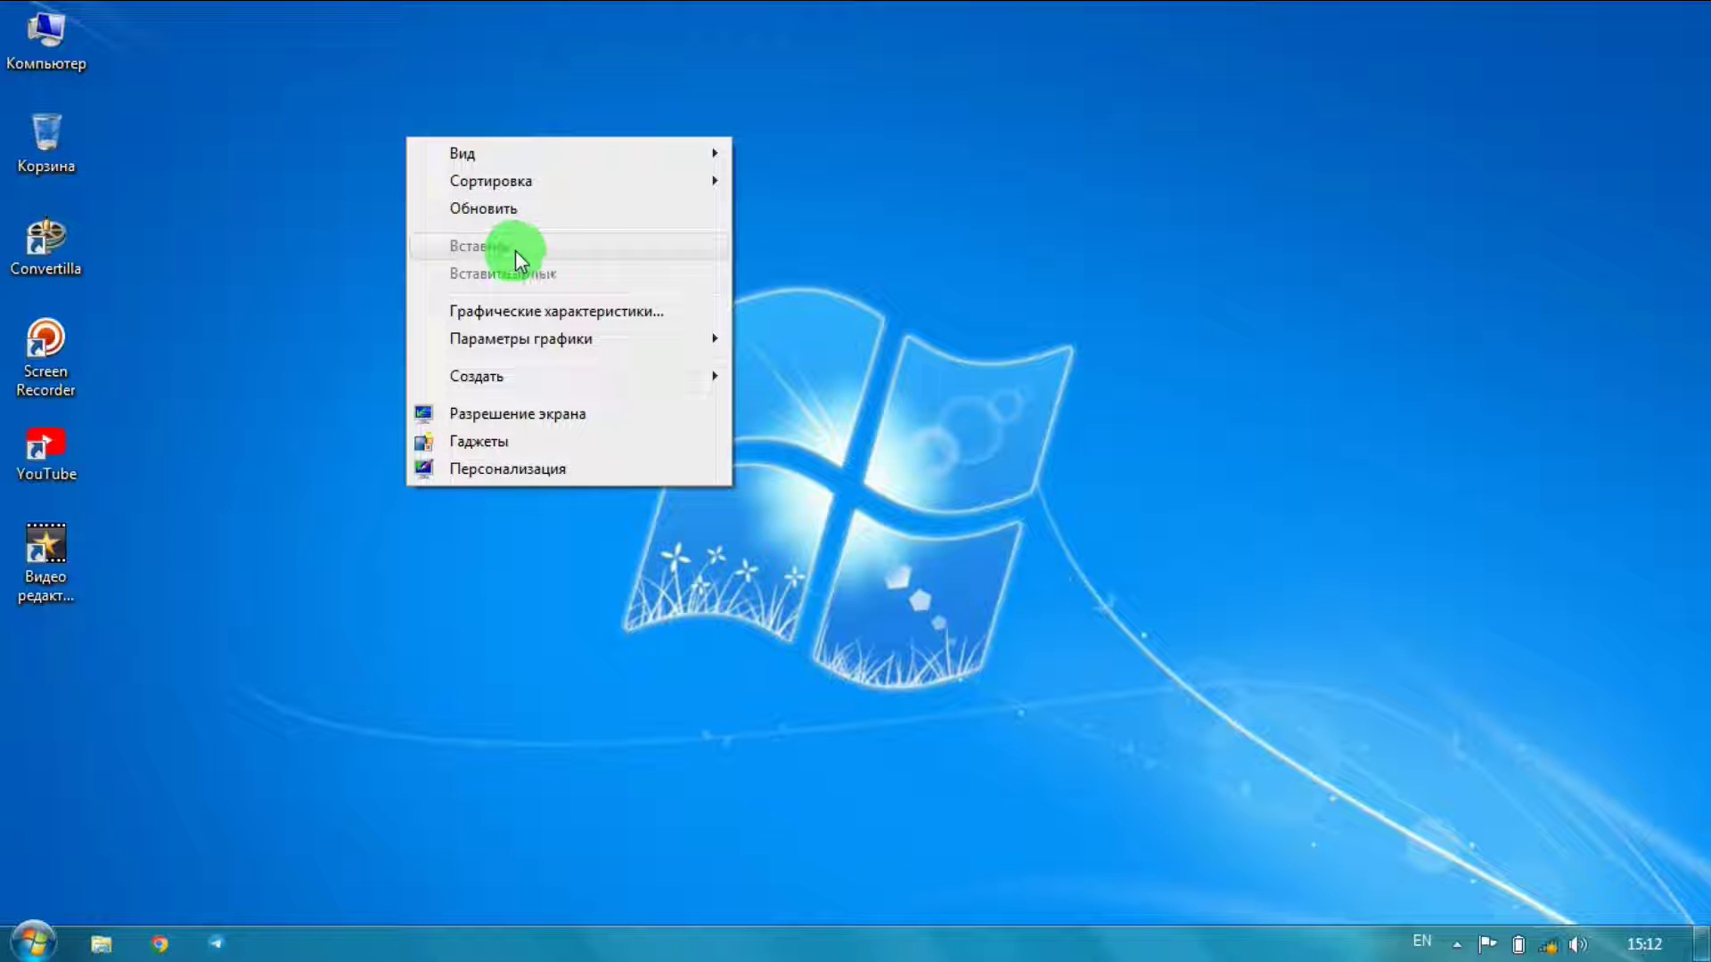
pyautogui.click(303, 237)
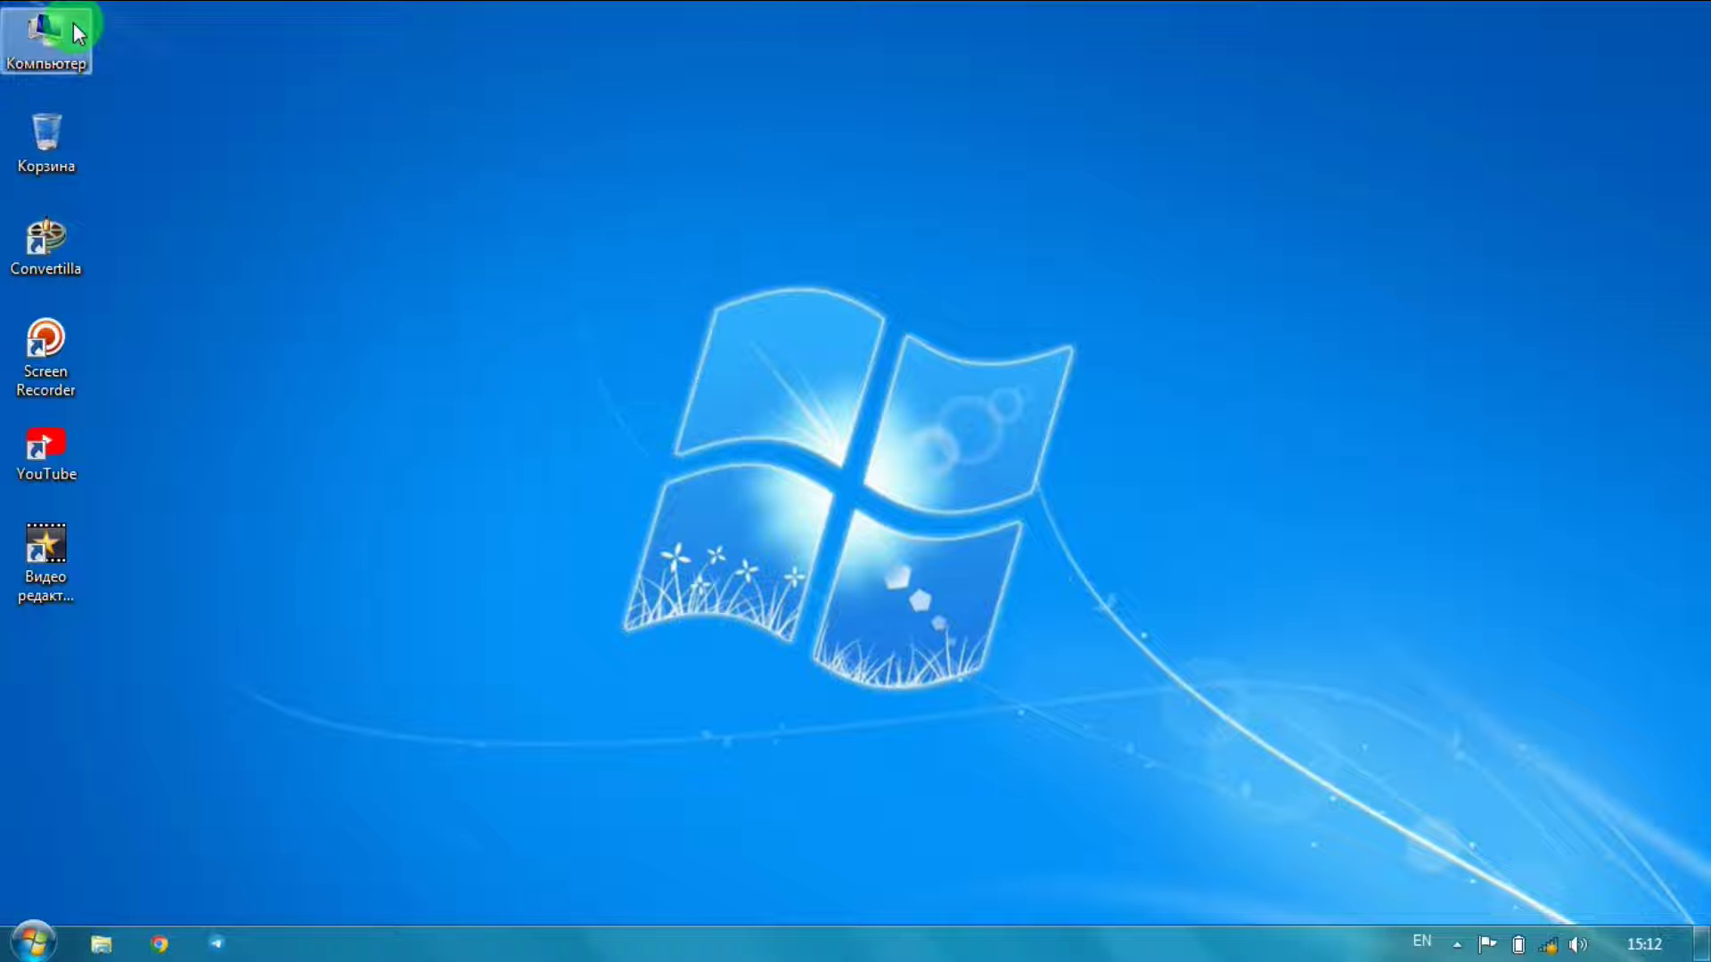
# - Open the folder Фоновые изображения рабочего стола in the Изображения library, starting from Компьютер
pyautogui.doubleClick(79, 34)
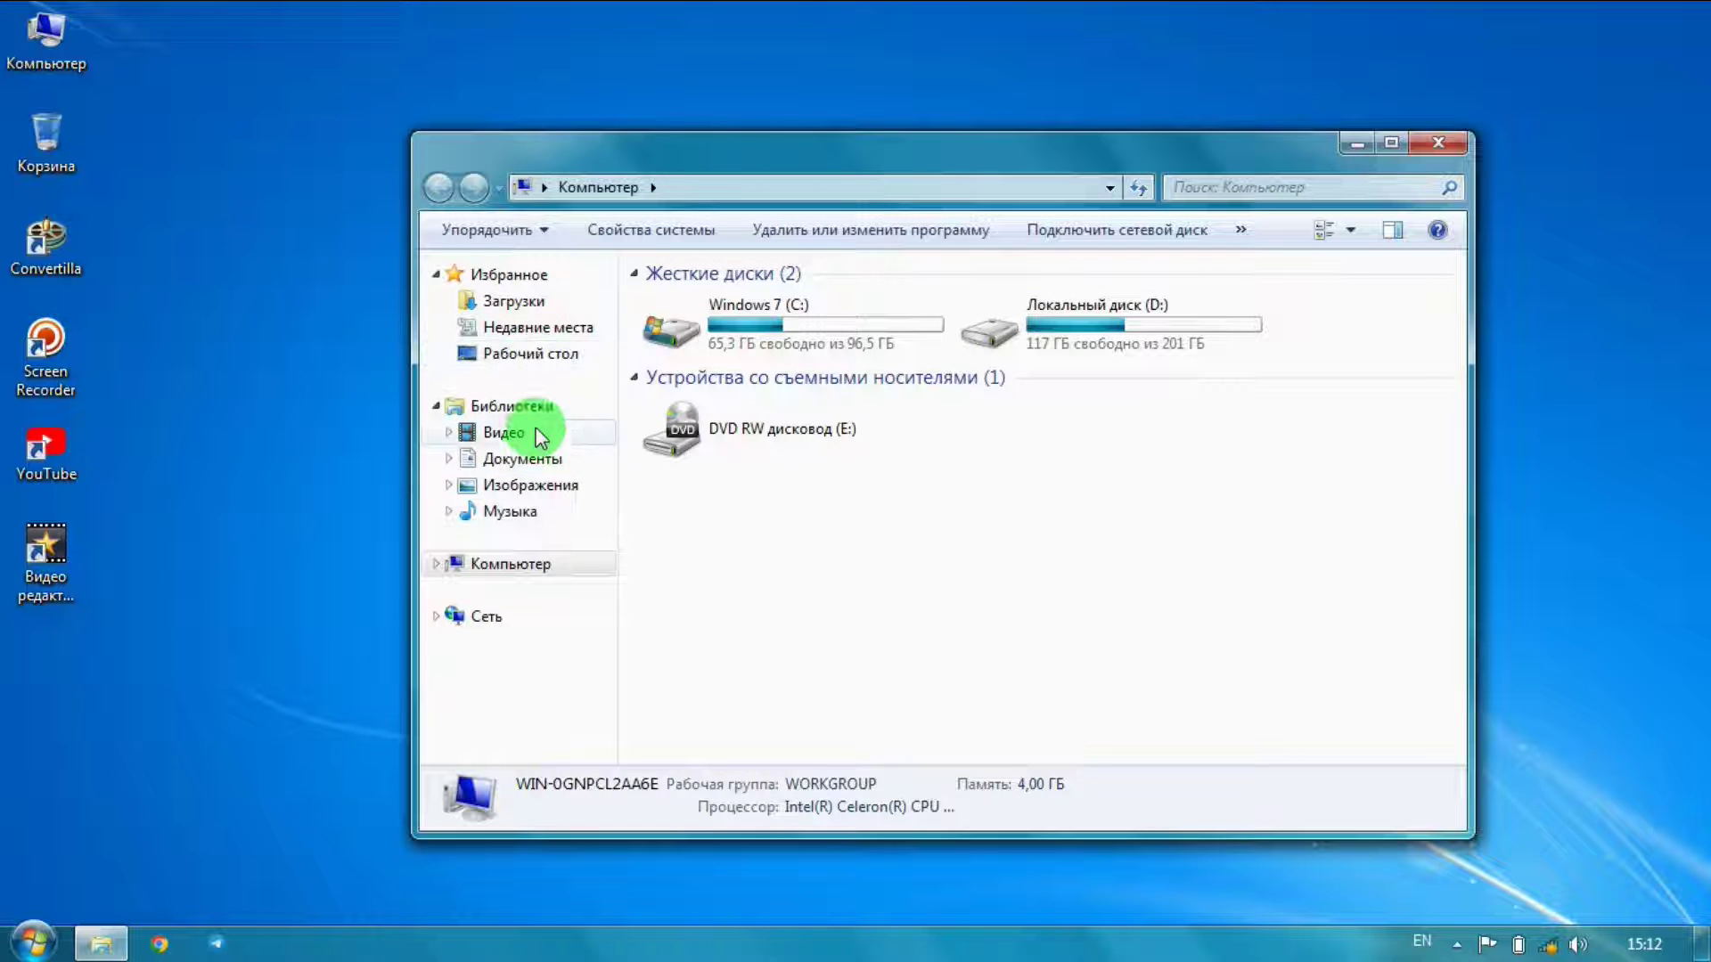
pyautogui.click(539, 459)
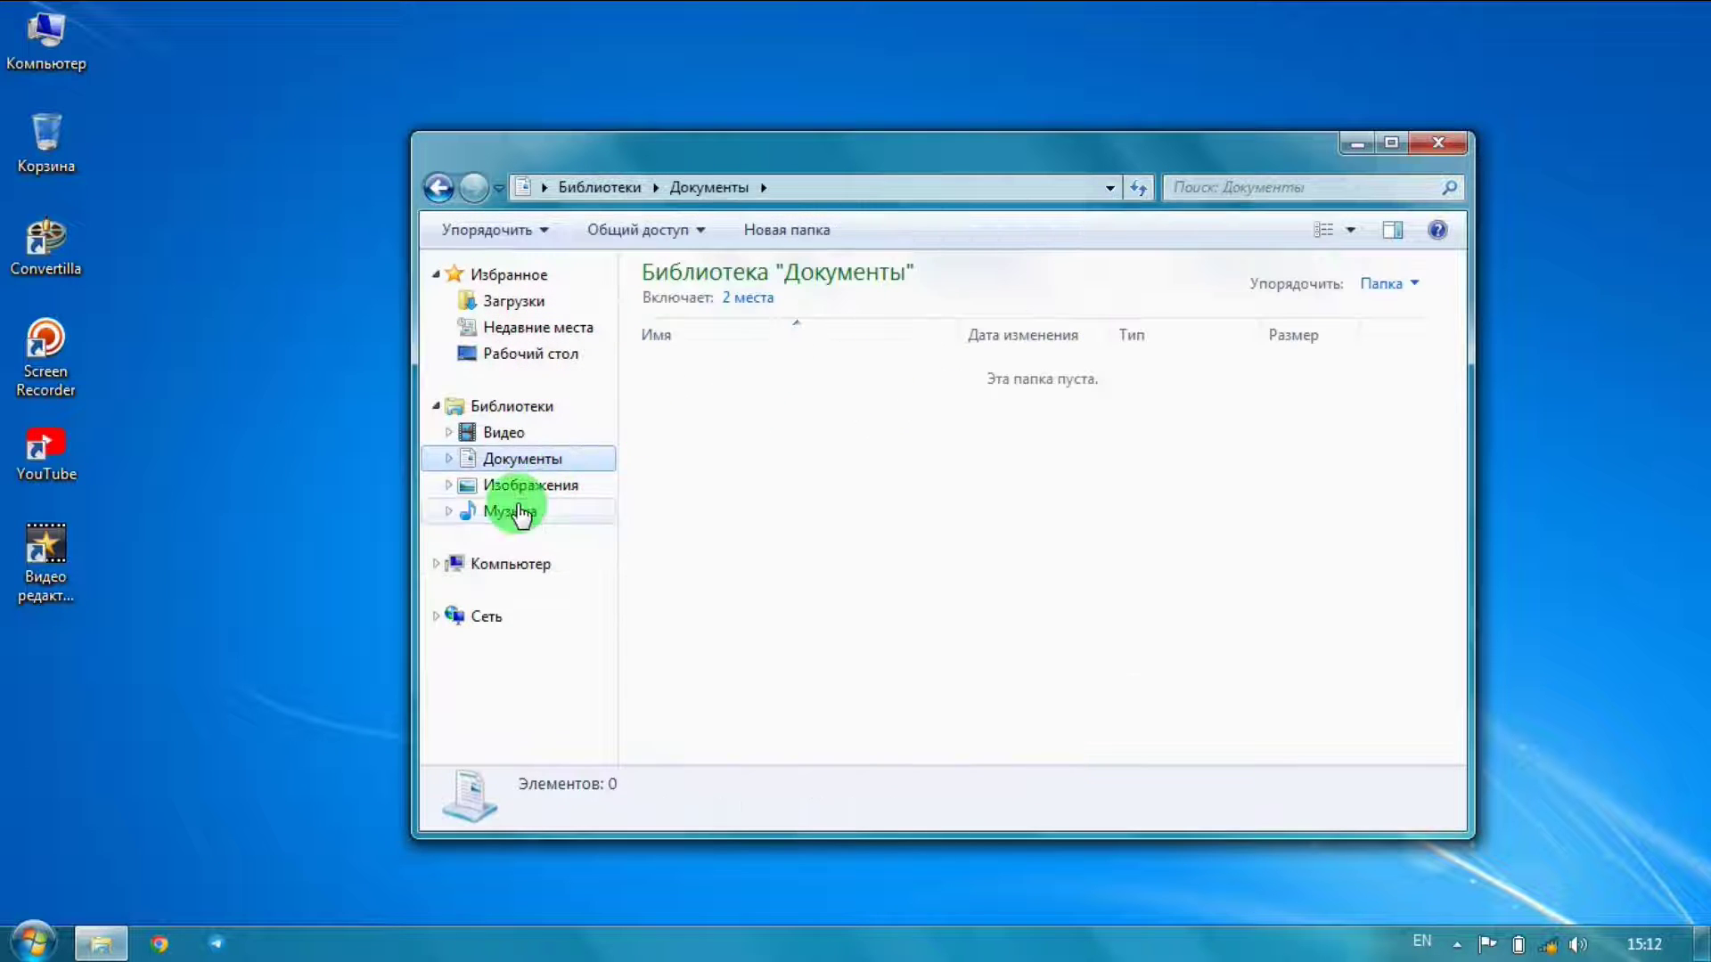
pyautogui.click(532, 486)
pyautogui.doubleClick(690, 441)
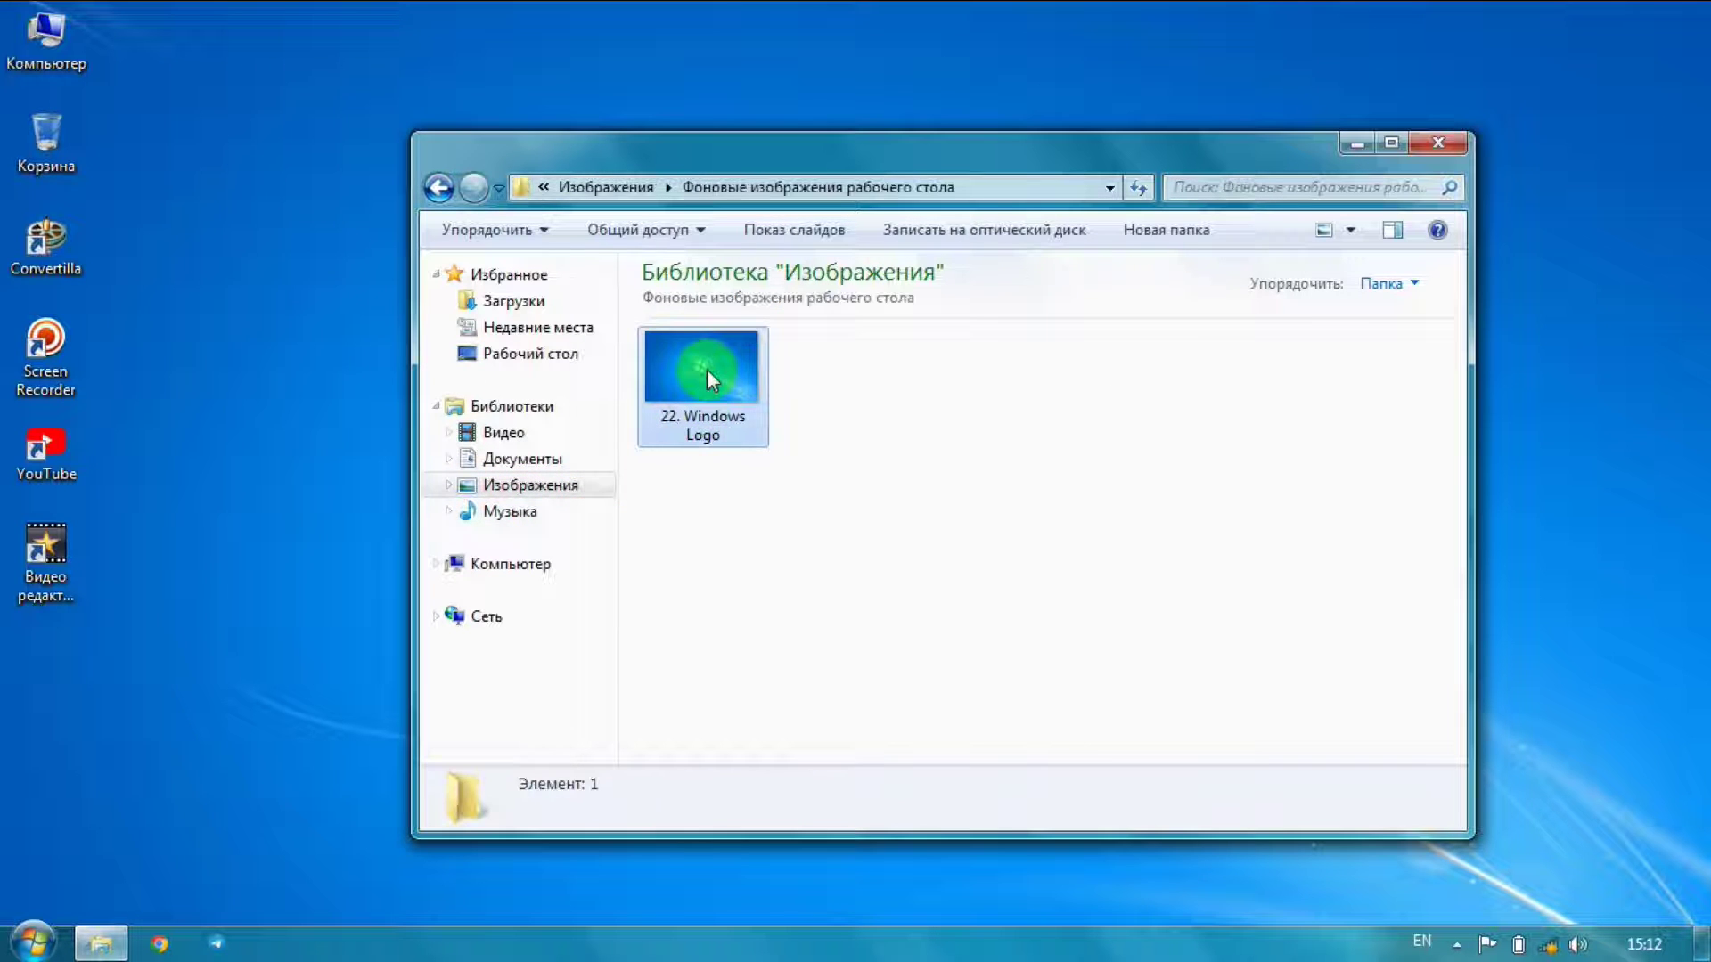
# - Copy the image 22. Windows Logo
pyautogui.click(707, 369)
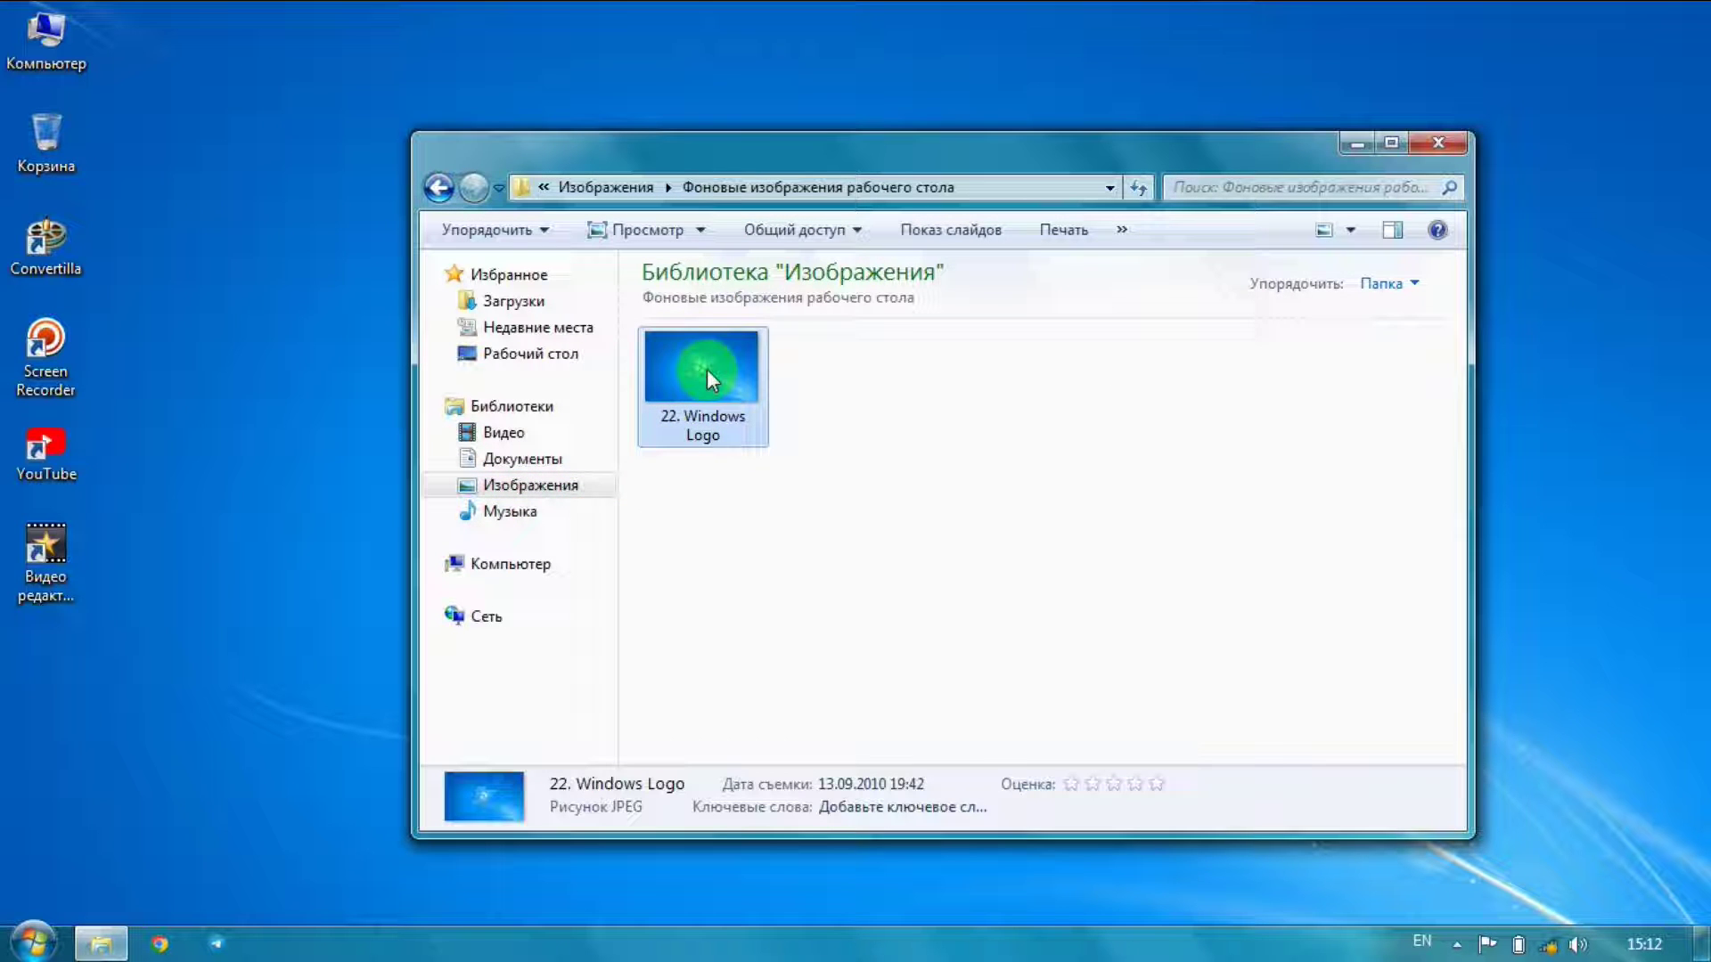
pyautogui.rightClick(708, 369)
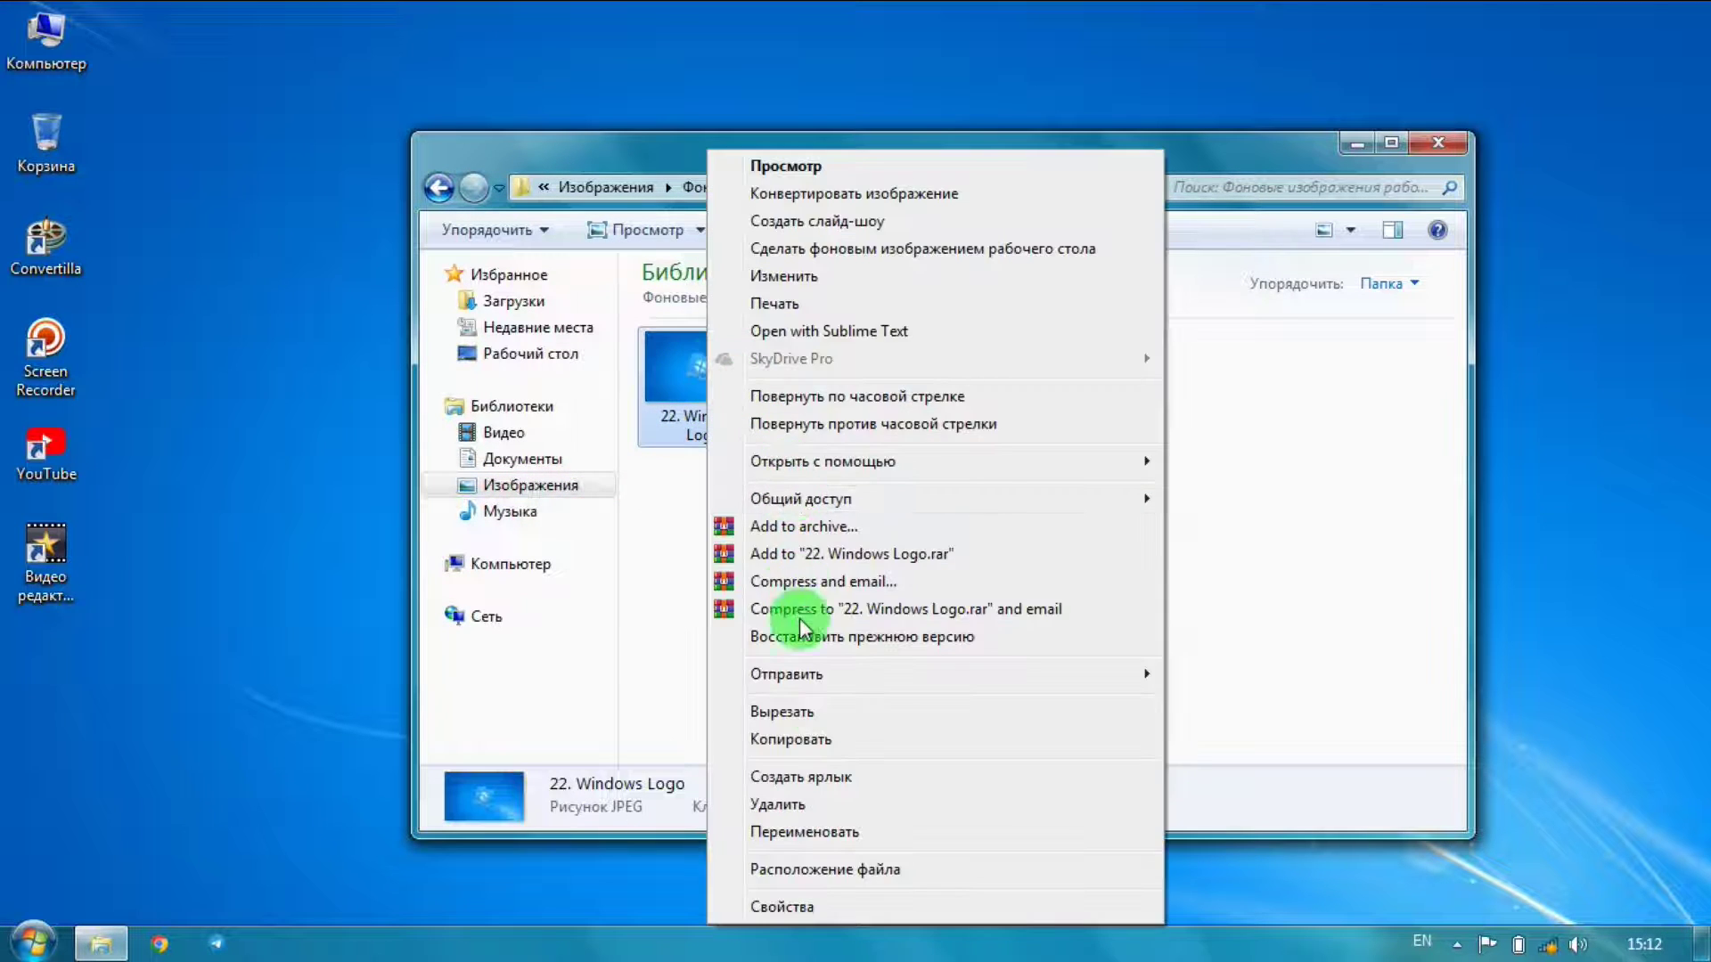
pyautogui.click(833, 735)
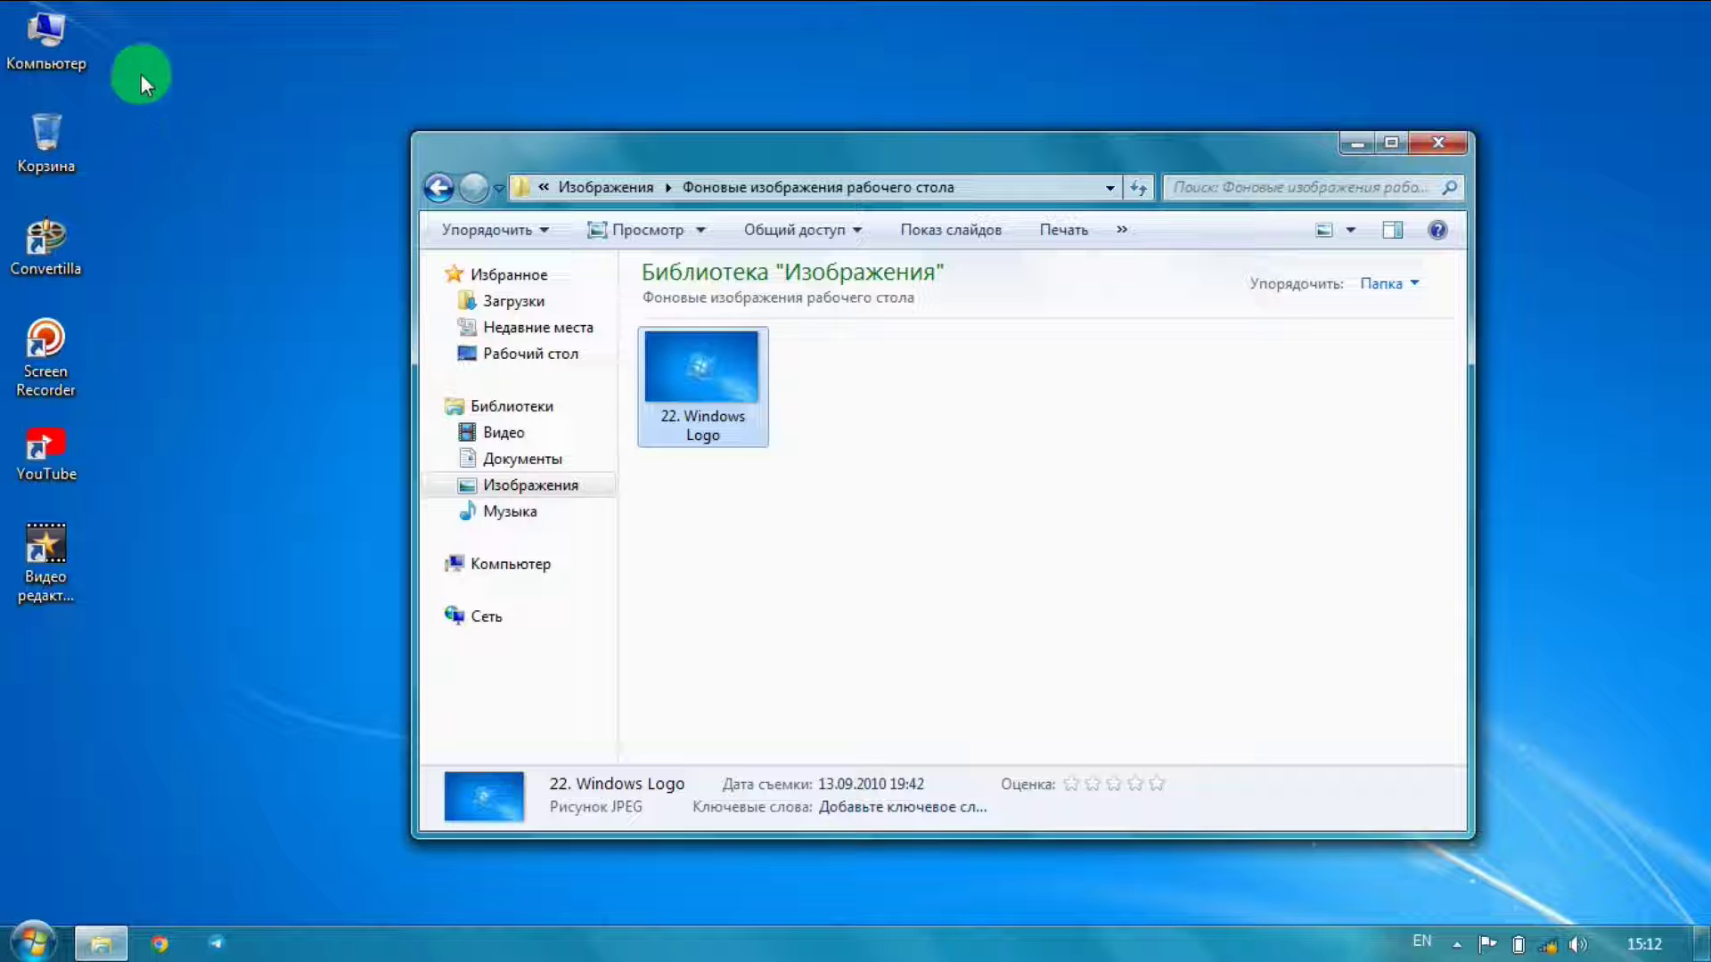
# - Open drive Windows 7 (C:) in a second window and paste the copied image there
pyautogui.doubleClick(85, 62)
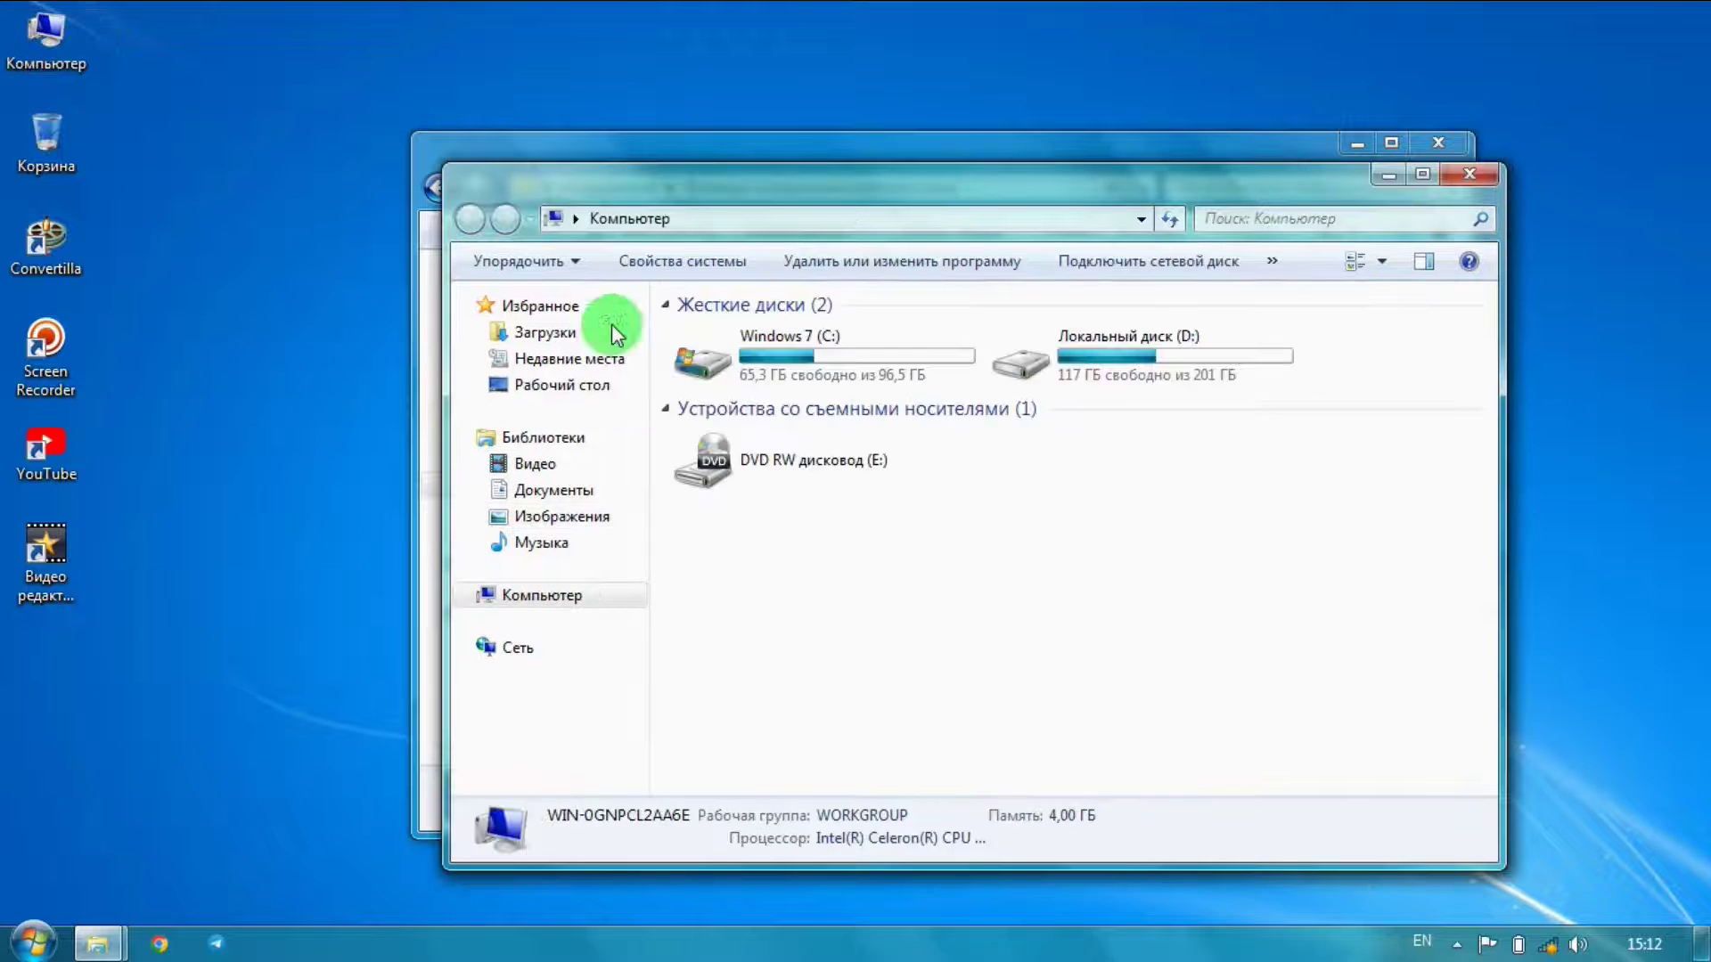
pyautogui.doubleClick(907, 351)
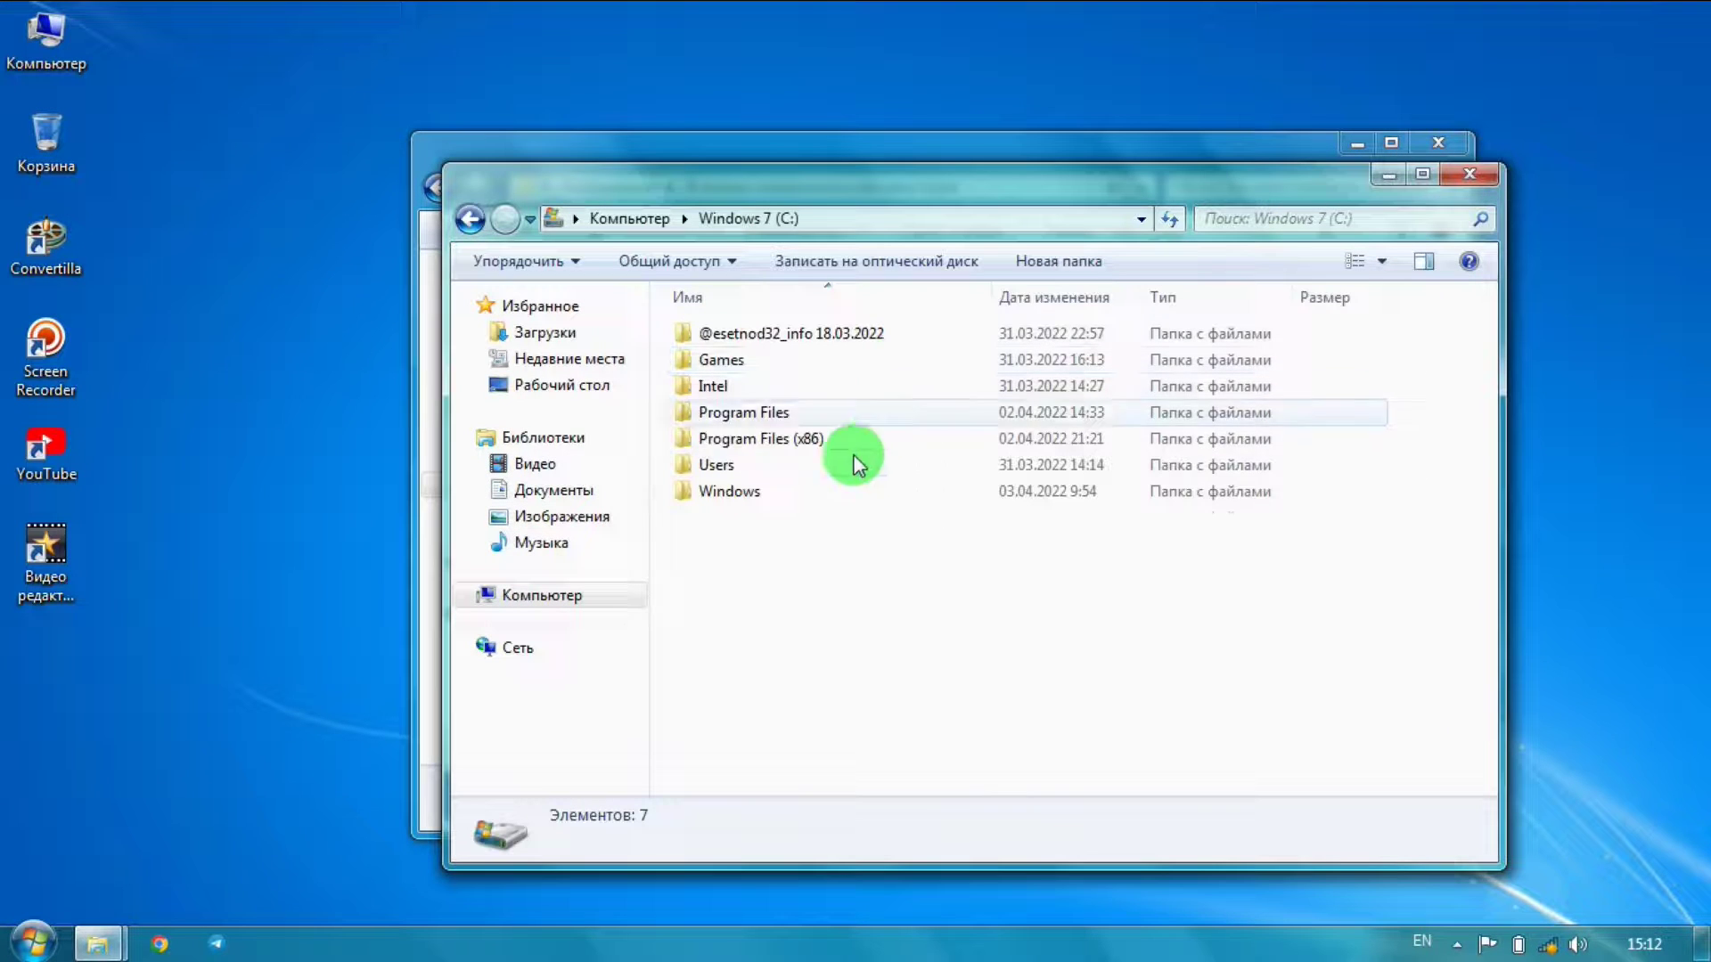
pyautogui.rightClick(879, 586)
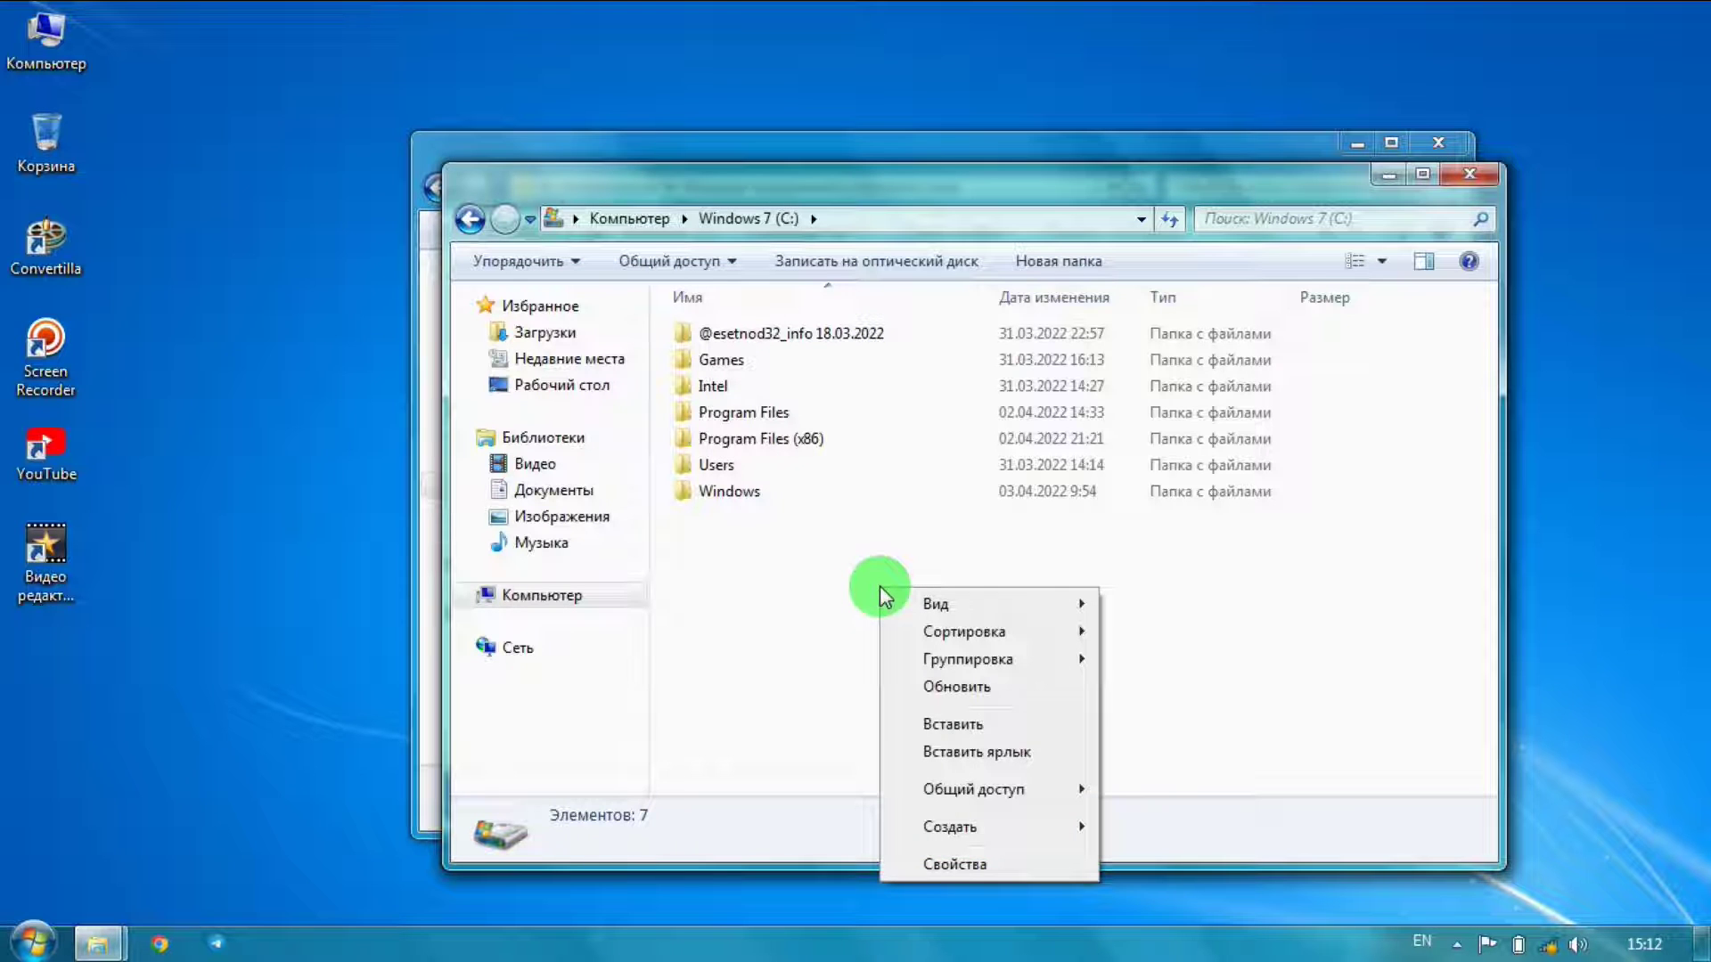
pyautogui.click(960, 730)
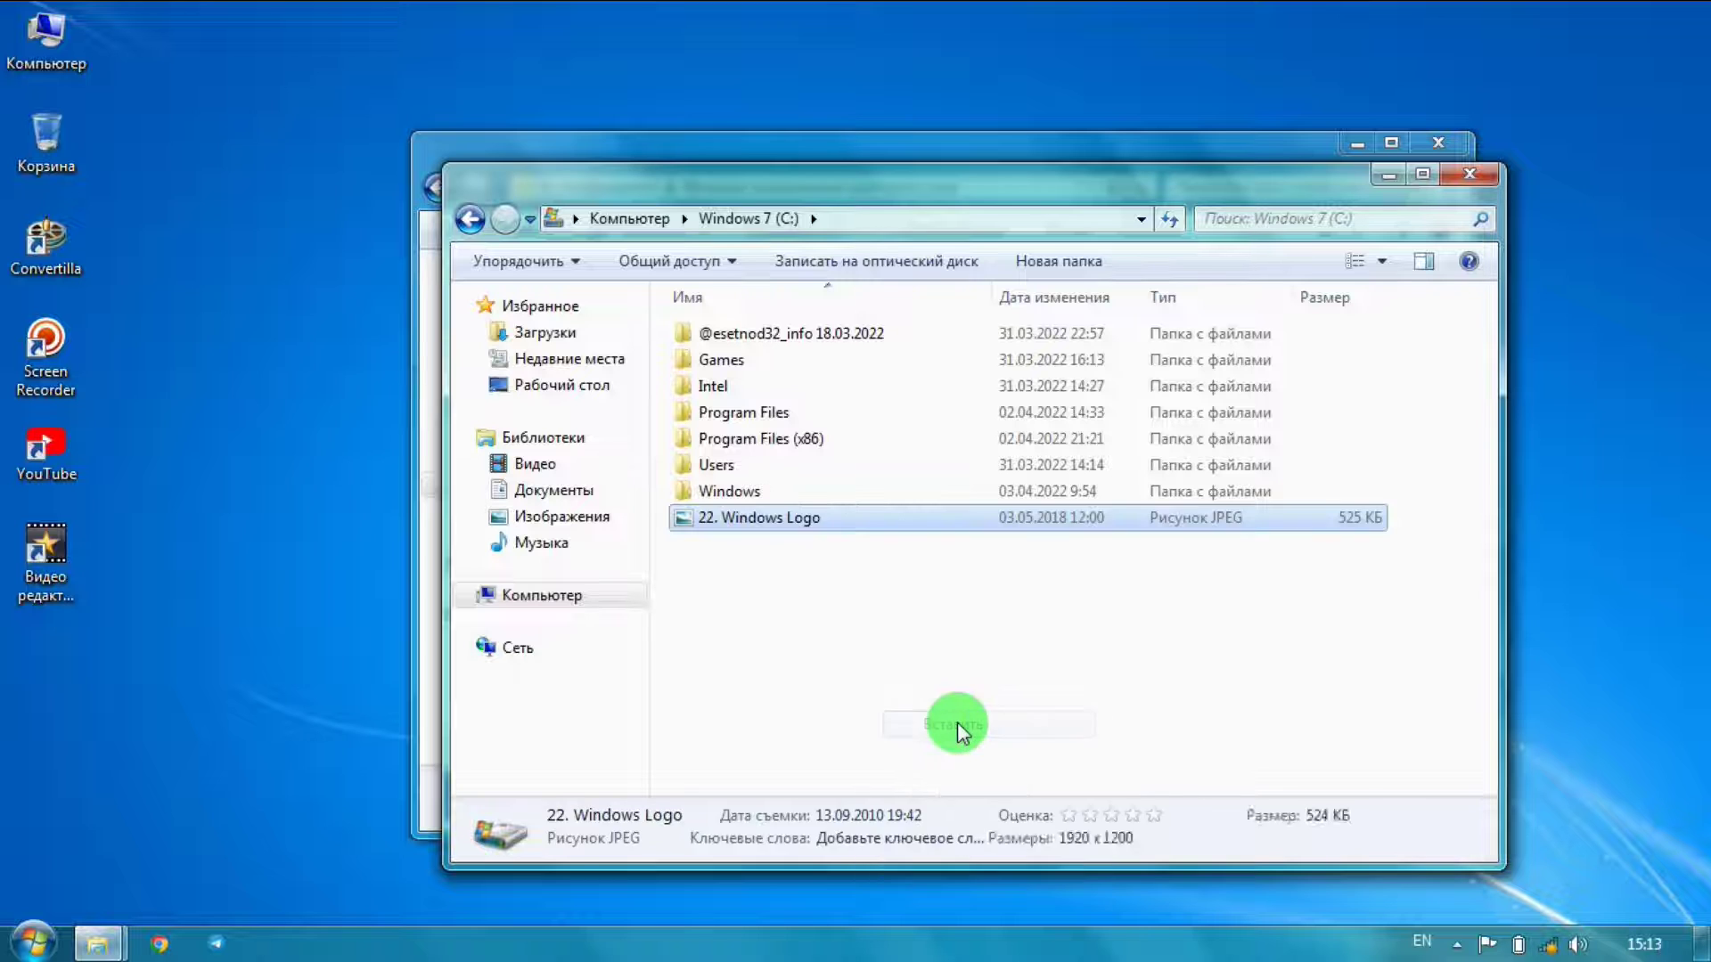
# - Move the C: drive window and the image folder window apart to compare the original 22. Windows Logo with its copy
pyautogui.click(736, 524)
pyautogui.moveTo(809, 191); pyautogui.dragTo(1099, 193)
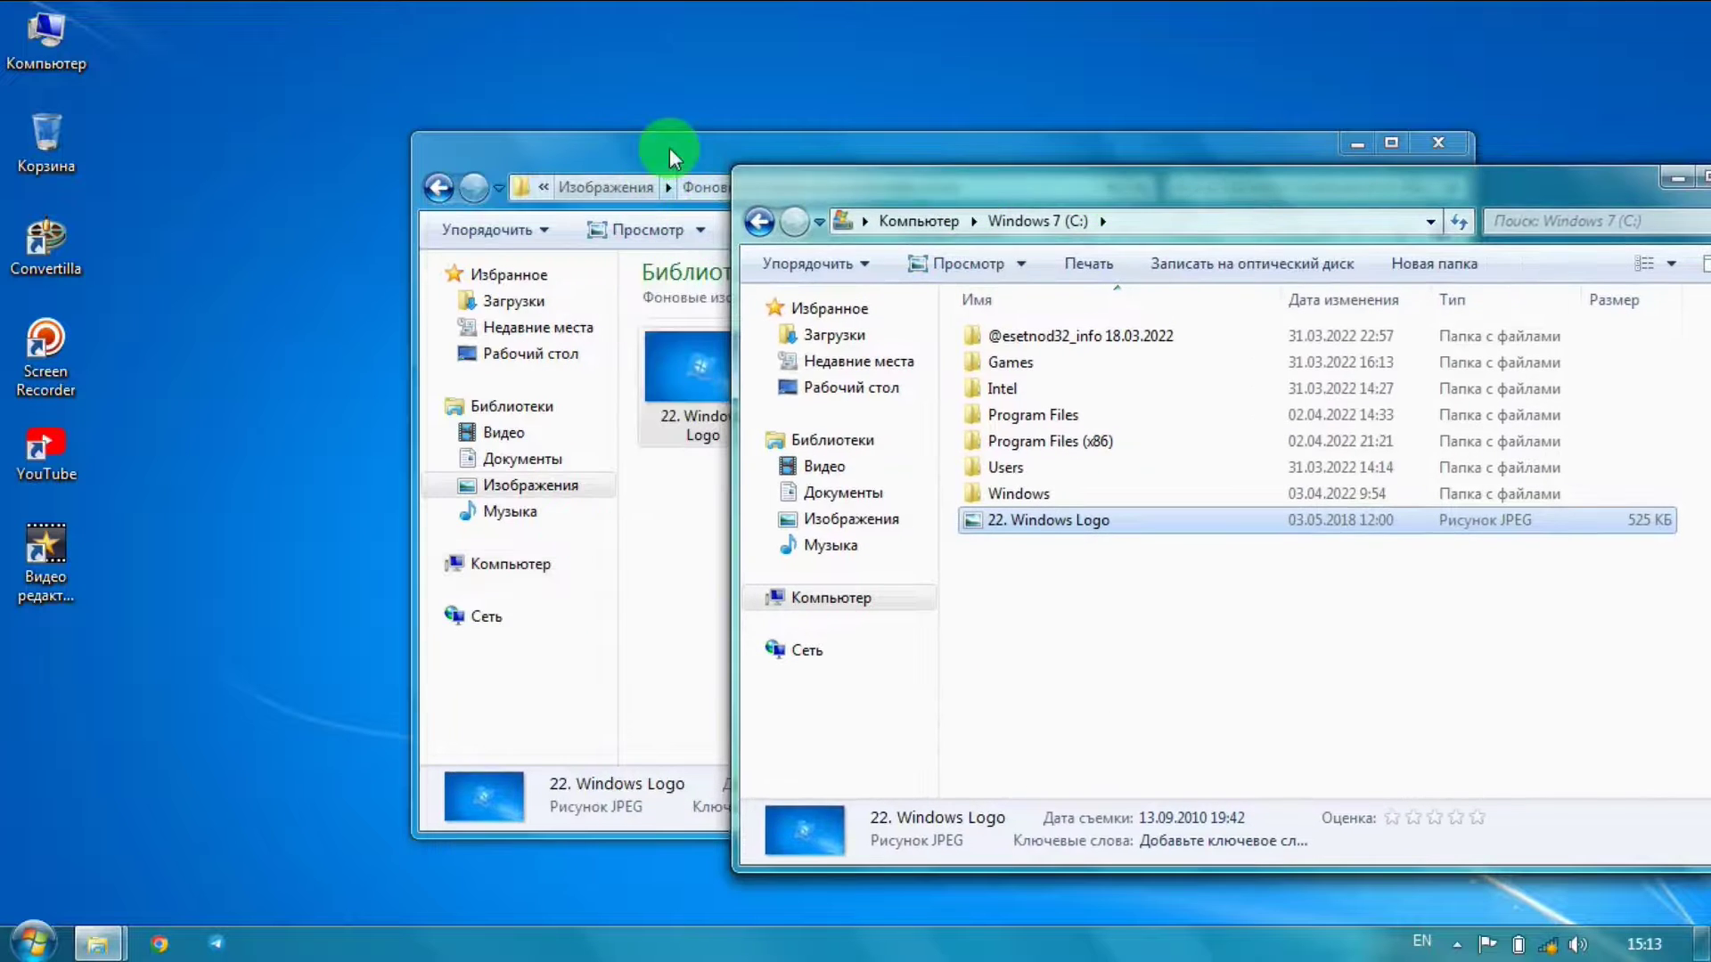
pyautogui.moveTo(670, 147); pyautogui.dragTo(386, 192)
pyautogui.click(418, 414)
pyautogui.click(1417, 633)
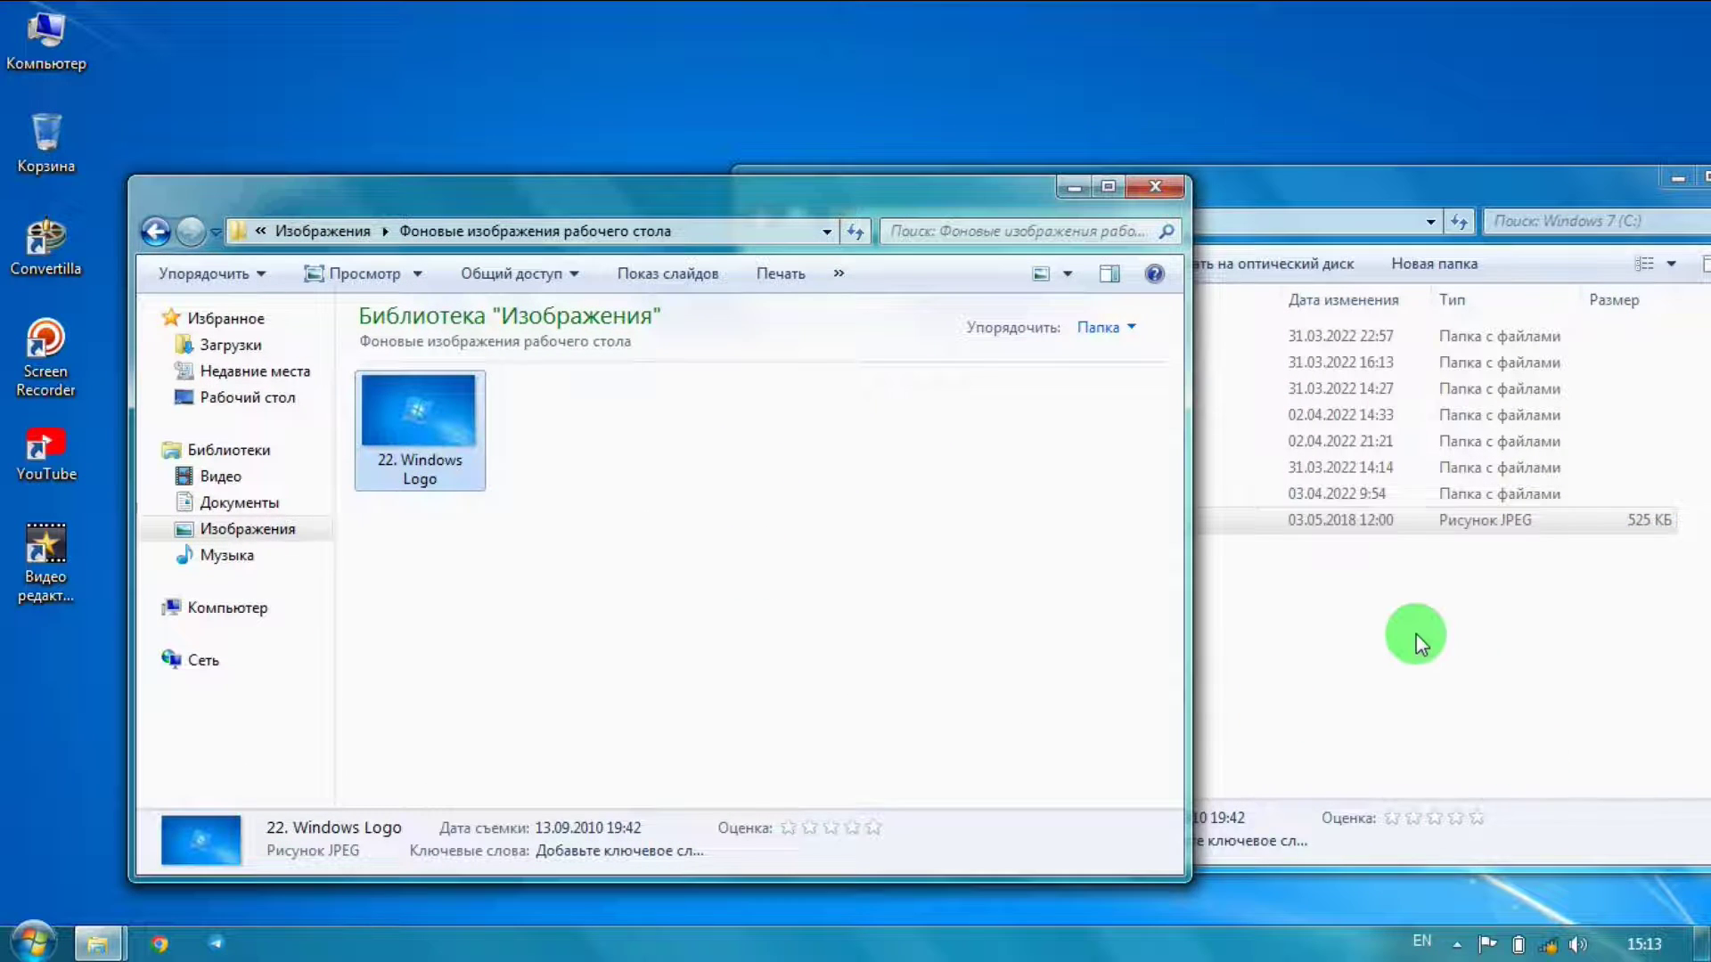
# - Paste a shortcut to the copied image 22. Windows Logo into drive Windows 7 (C:)
pyautogui.click(1086, 570)
pyautogui.rightClick(1086, 568)
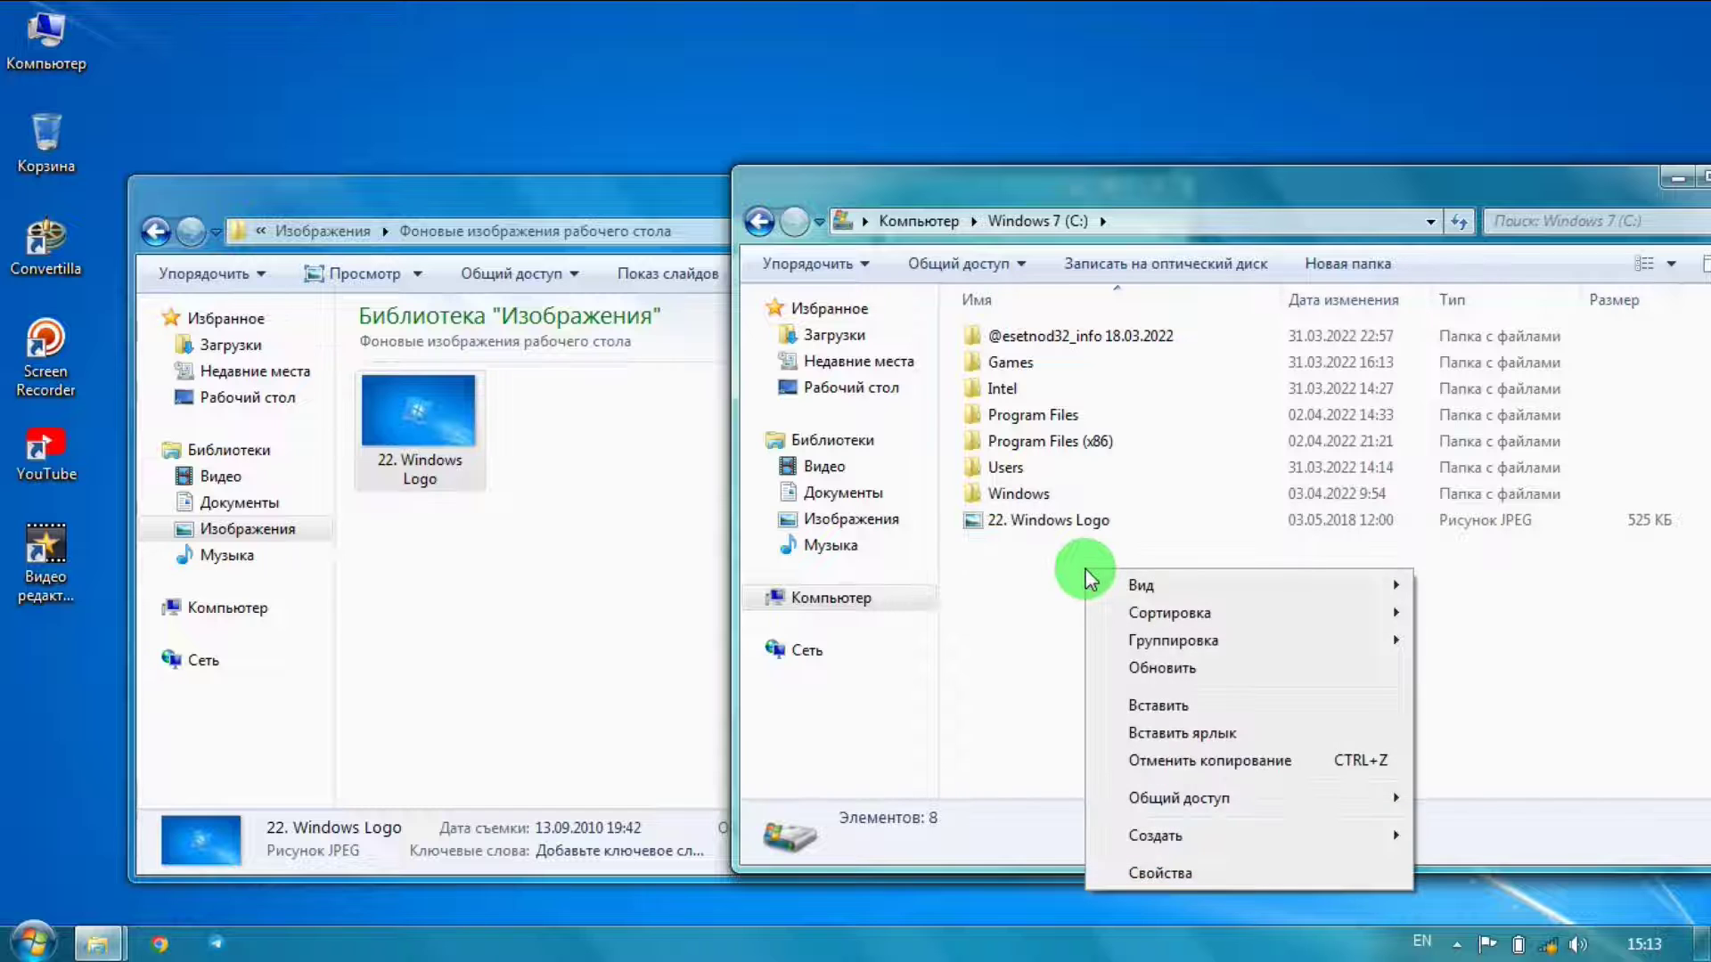
pyautogui.click(1225, 733)
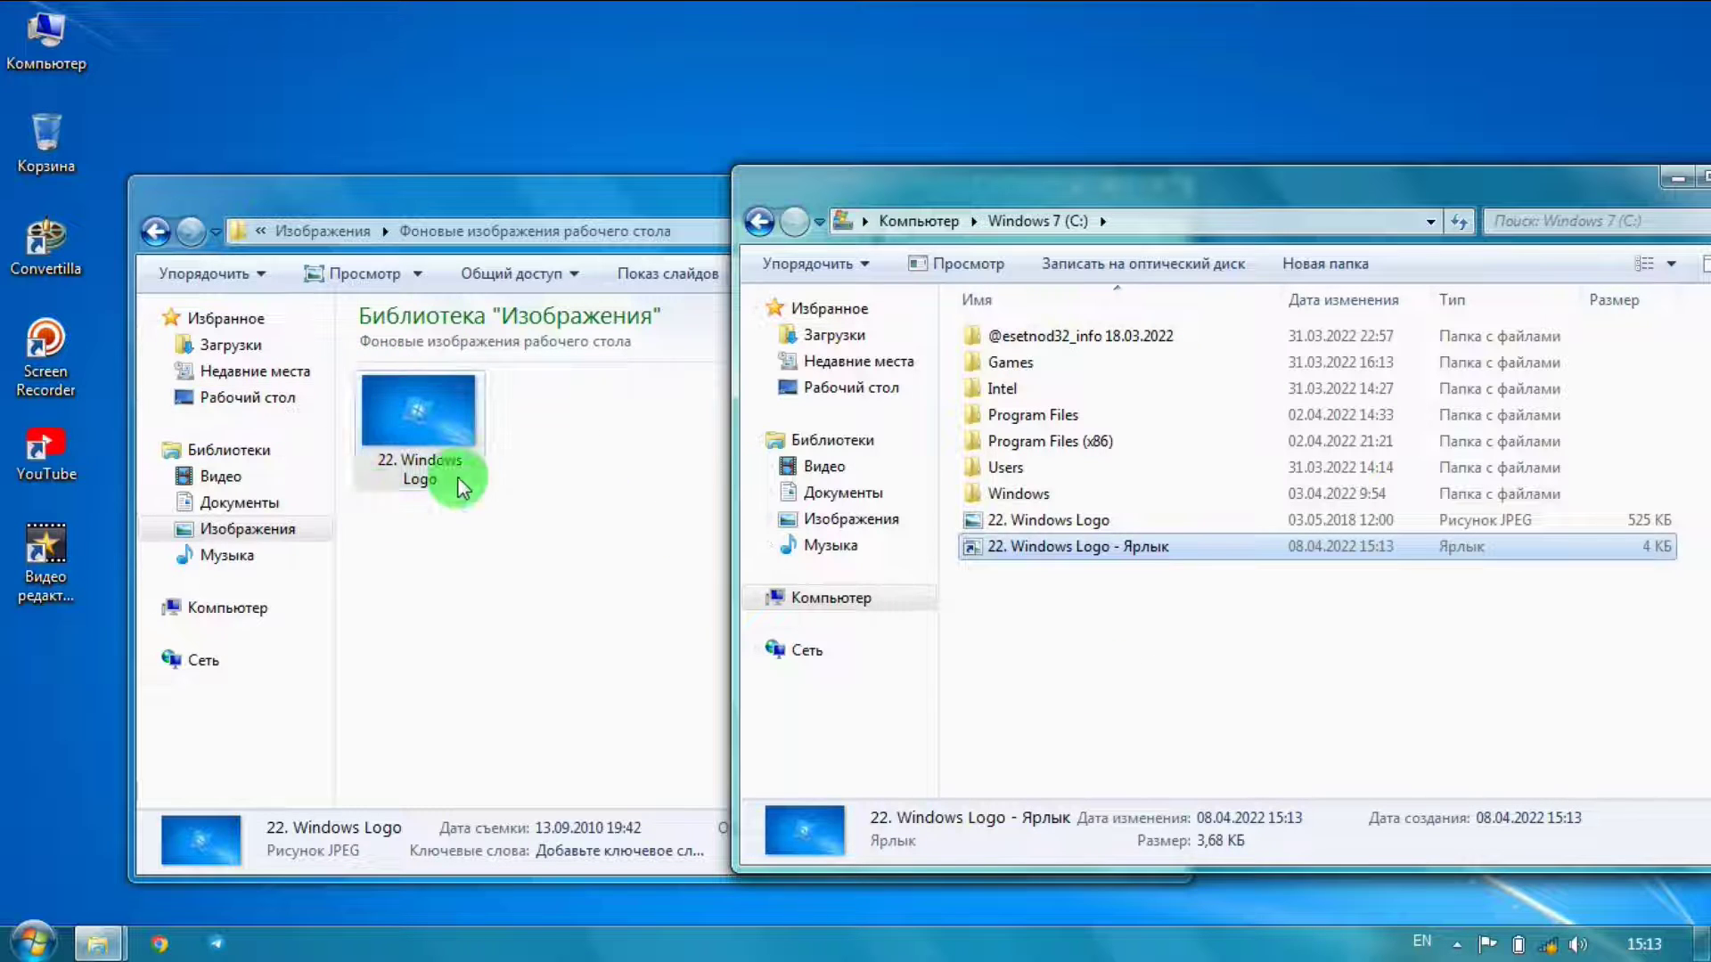
# - View the image through the shortcut 22. Windows Logo - Ярлык and through the copied file, comparing them with the original in the image folder
pyautogui.click(392, 403)
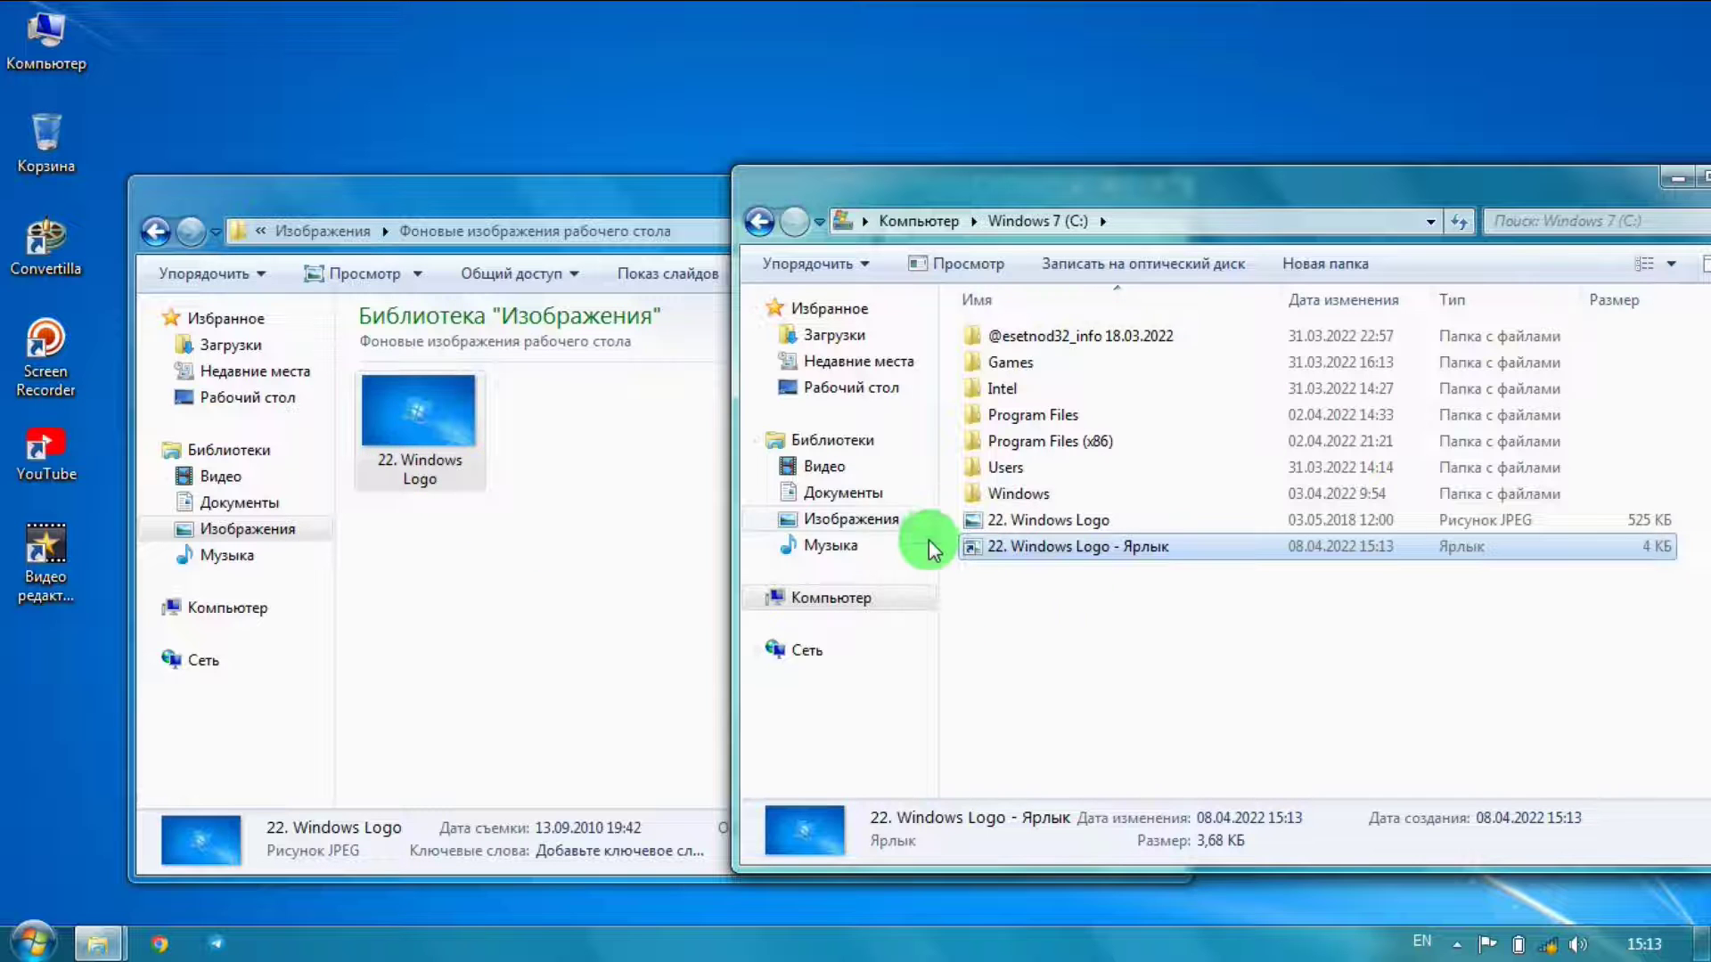
pyautogui.doubleClick(1061, 549)
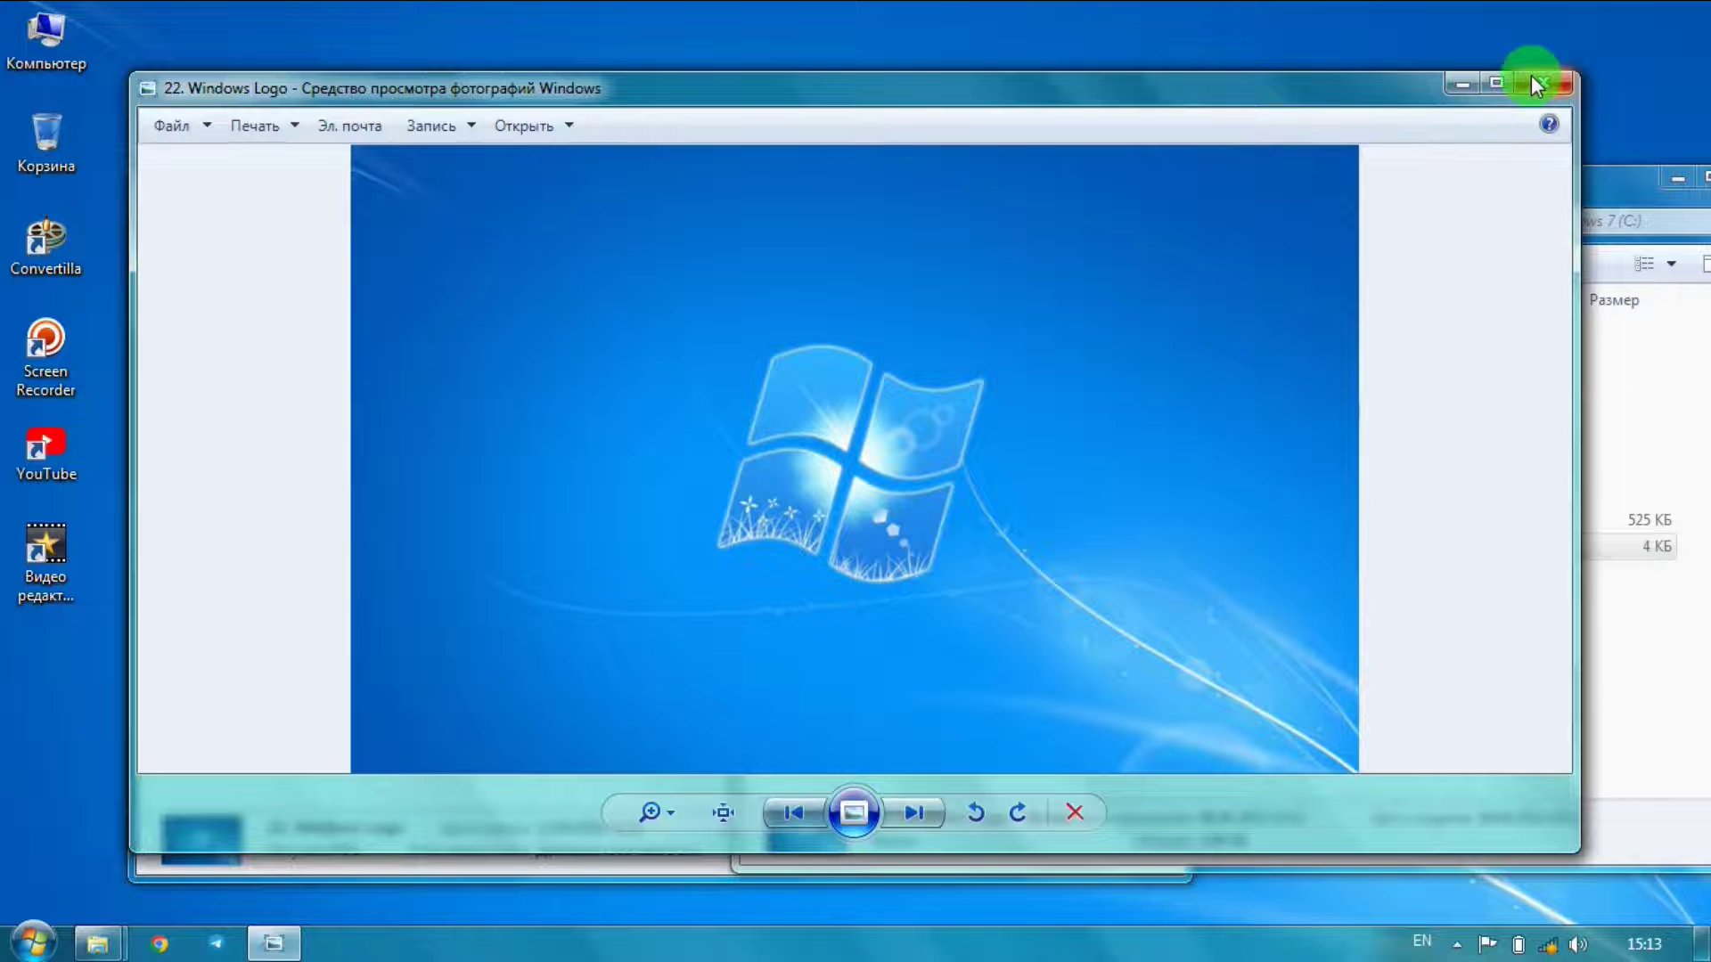
pyautogui.click(1533, 78)
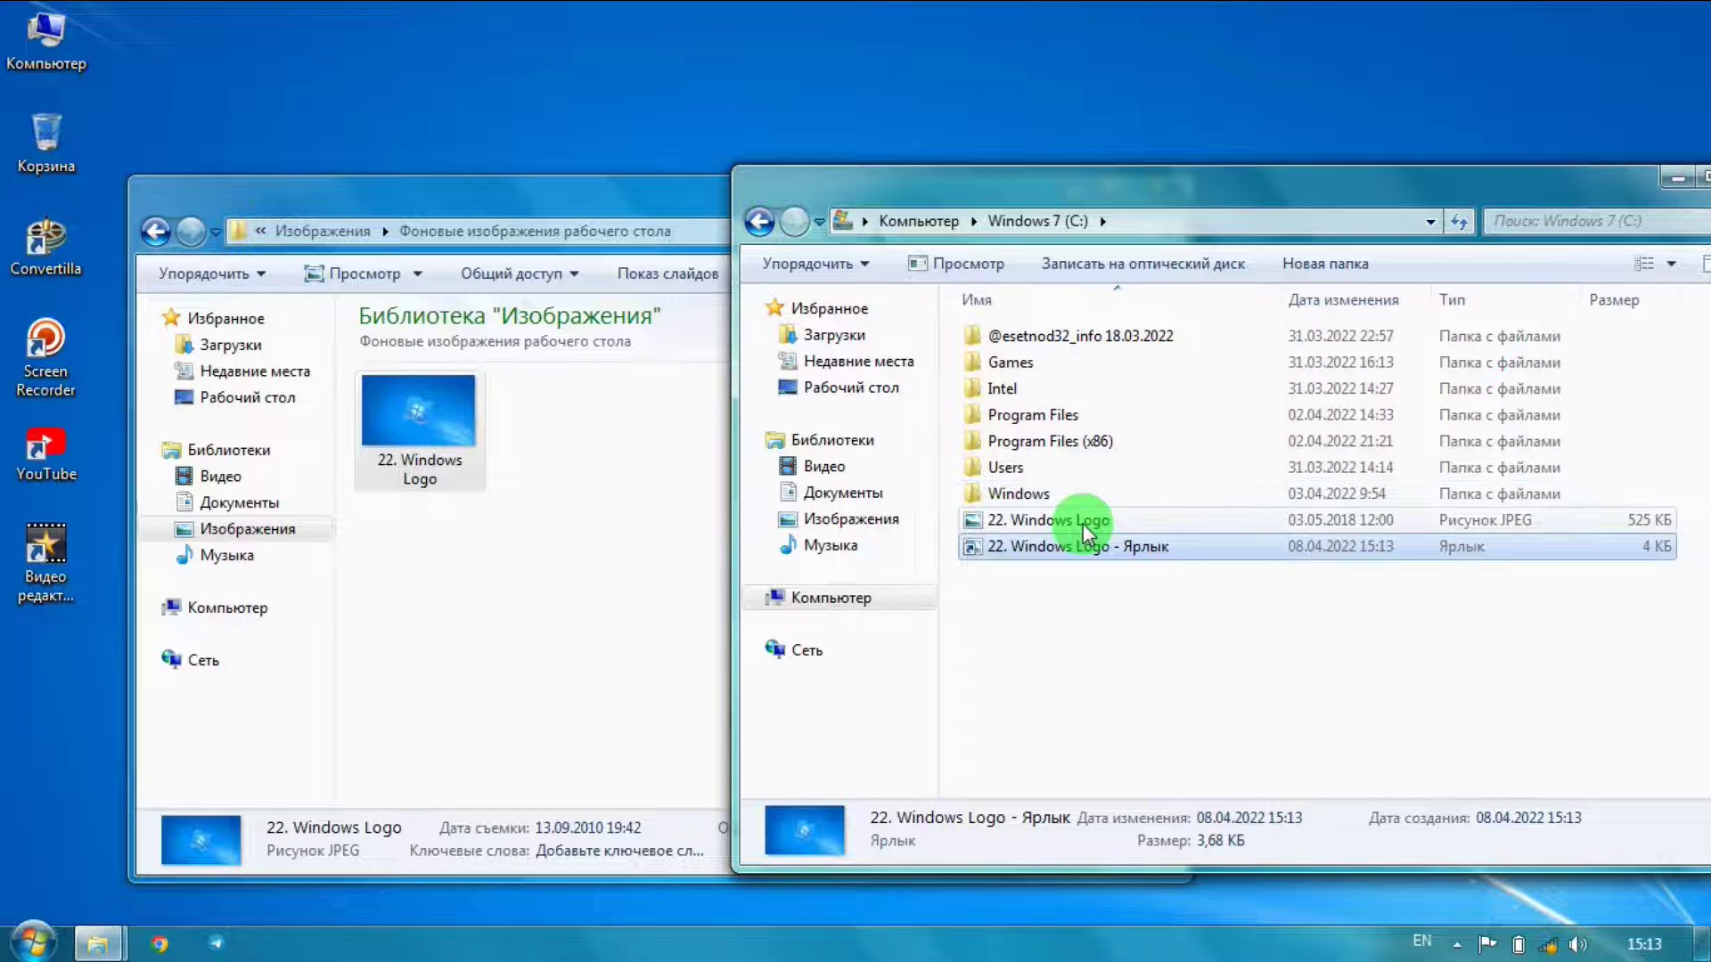
pyautogui.doubleClick(1082, 522)
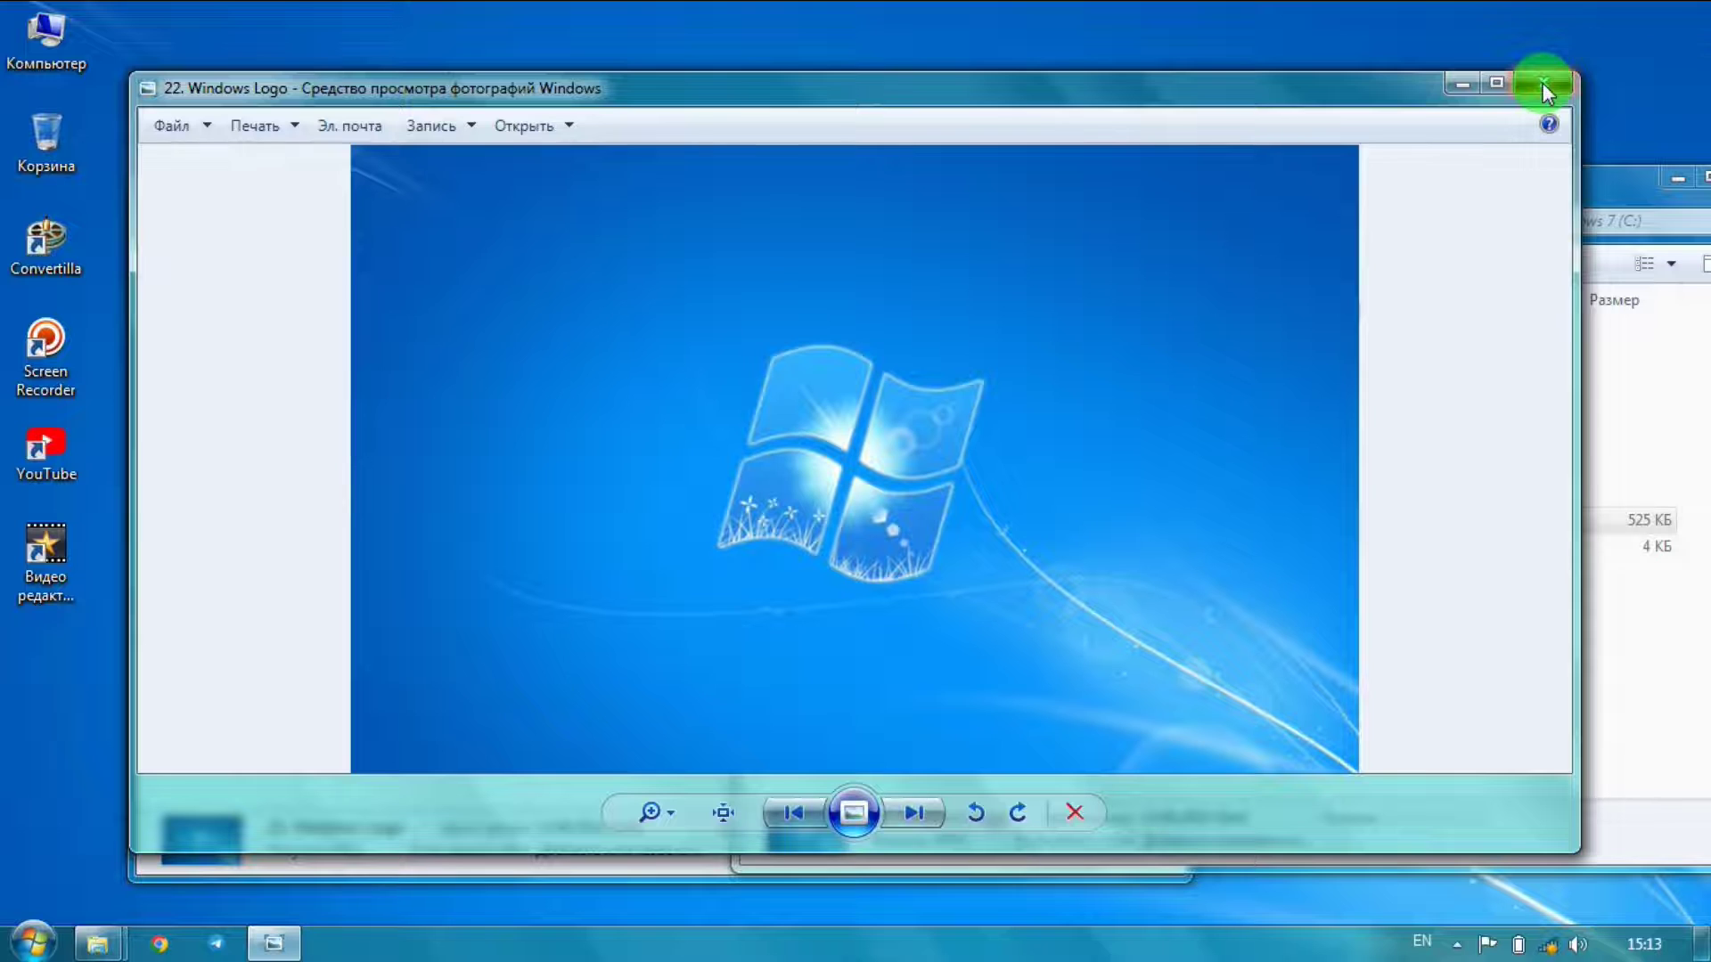
pyautogui.click(1542, 82)
pyautogui.click(446, 437)
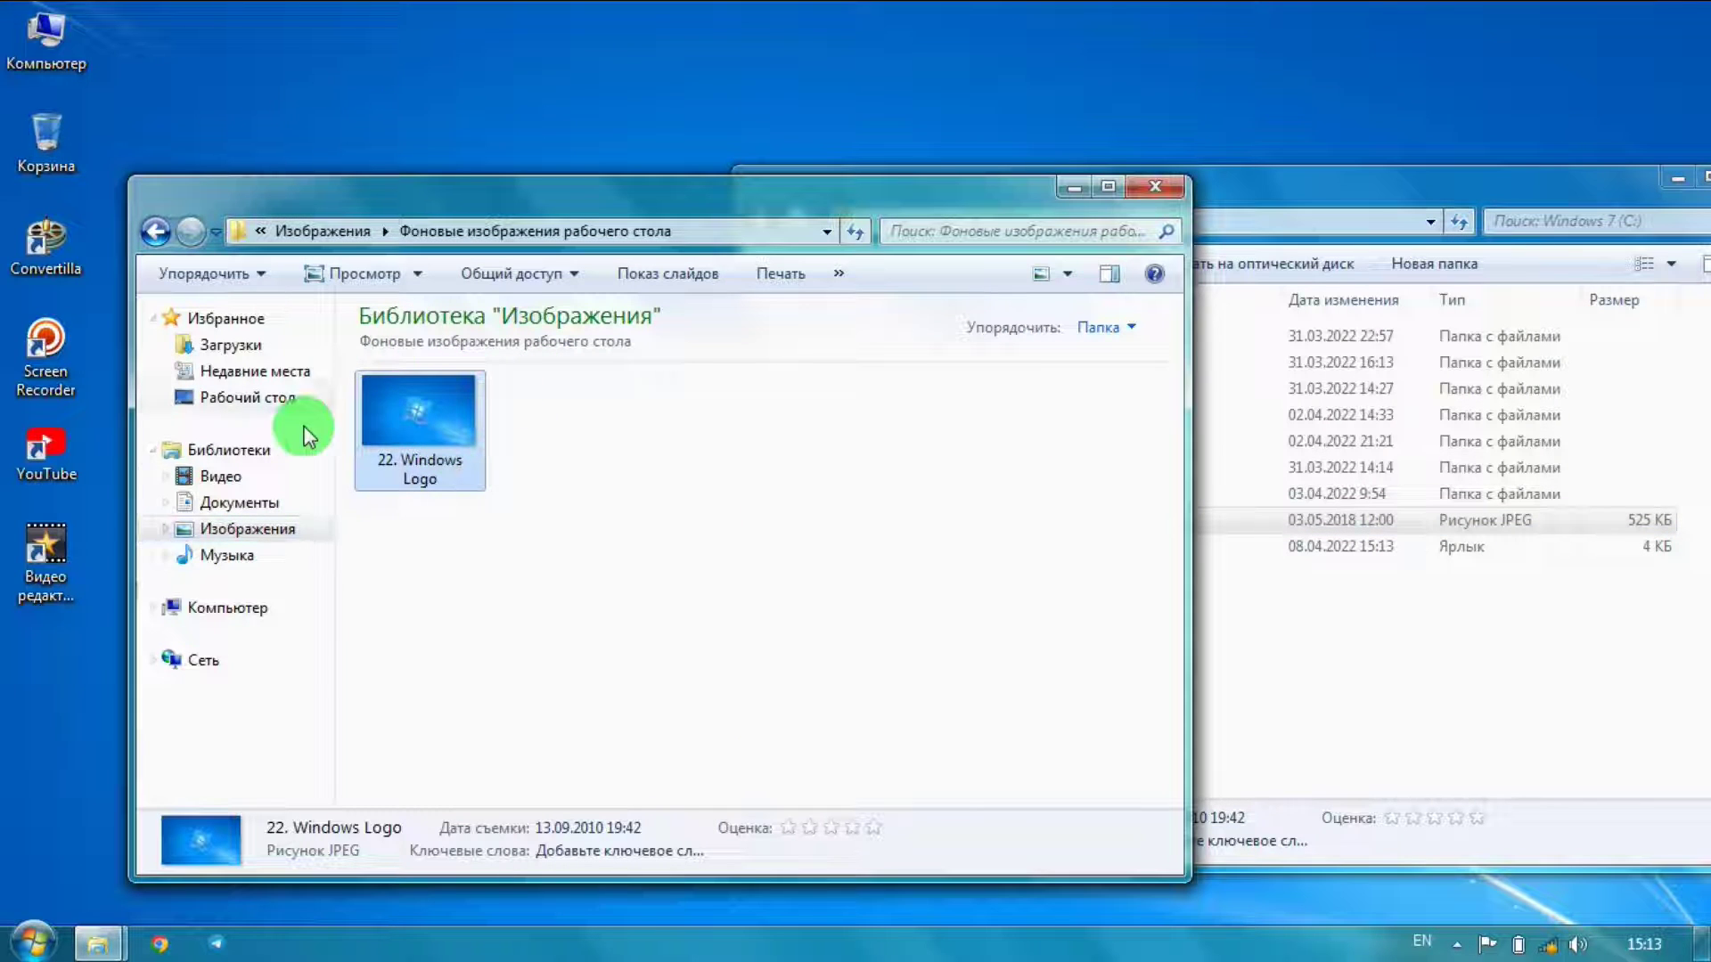
pyautogui.click(1395, 717)
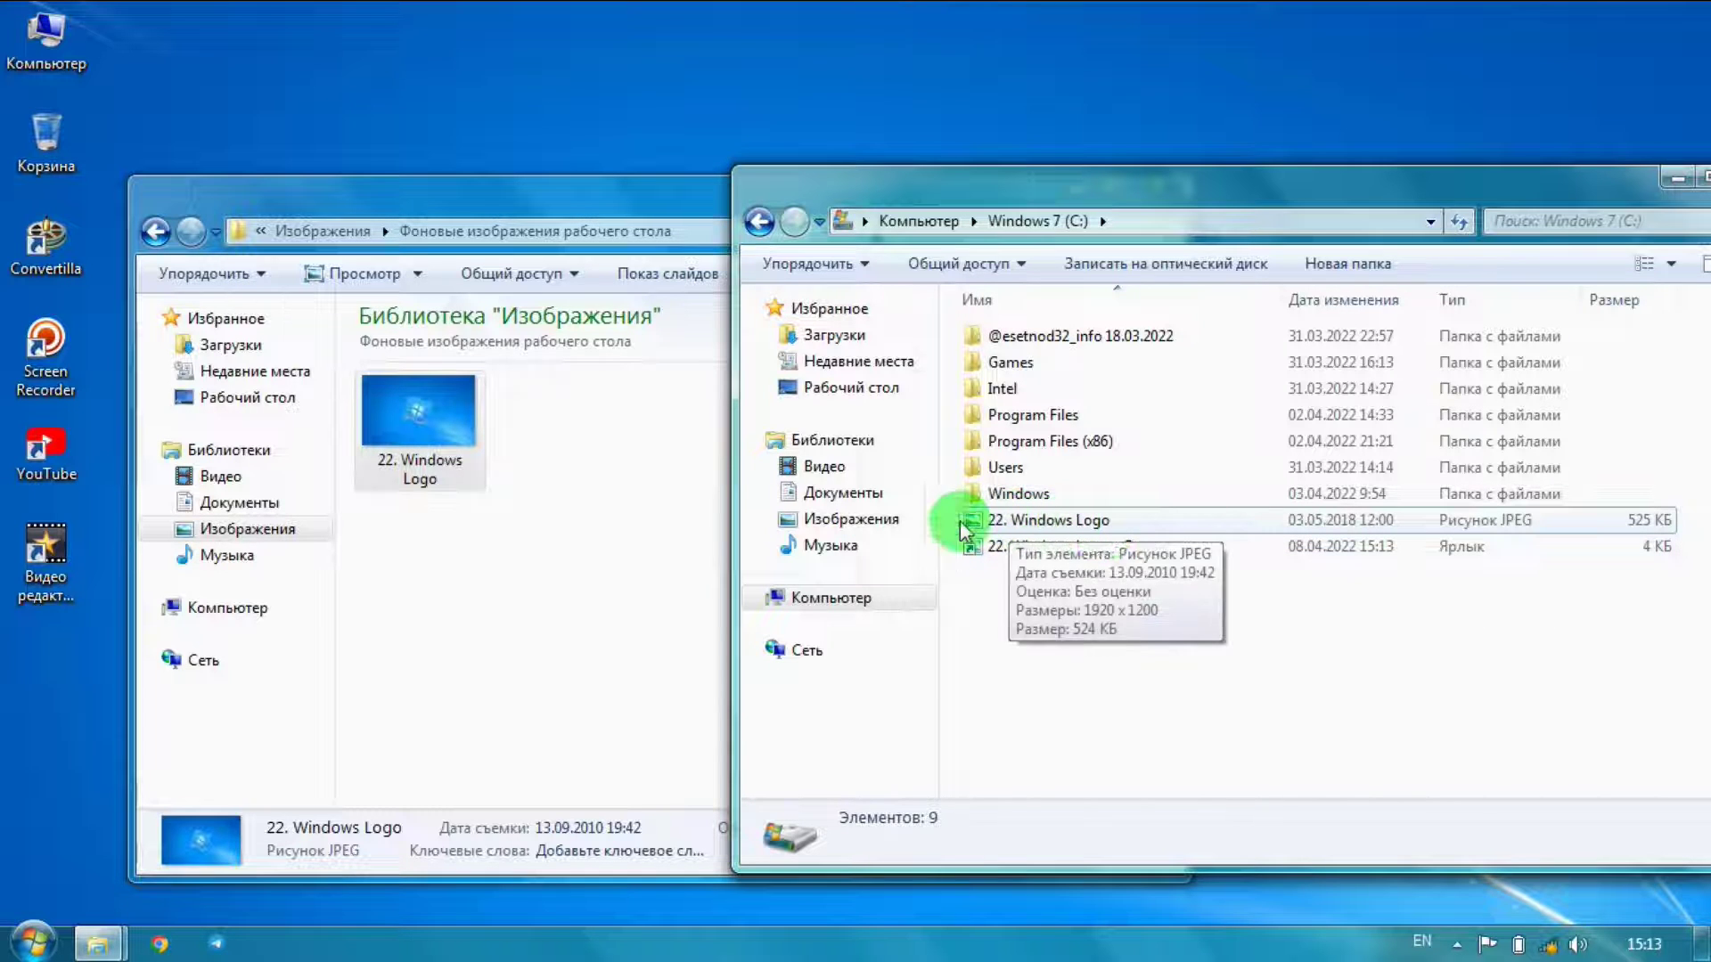
pyautogui.doubleClick(1025, 521)
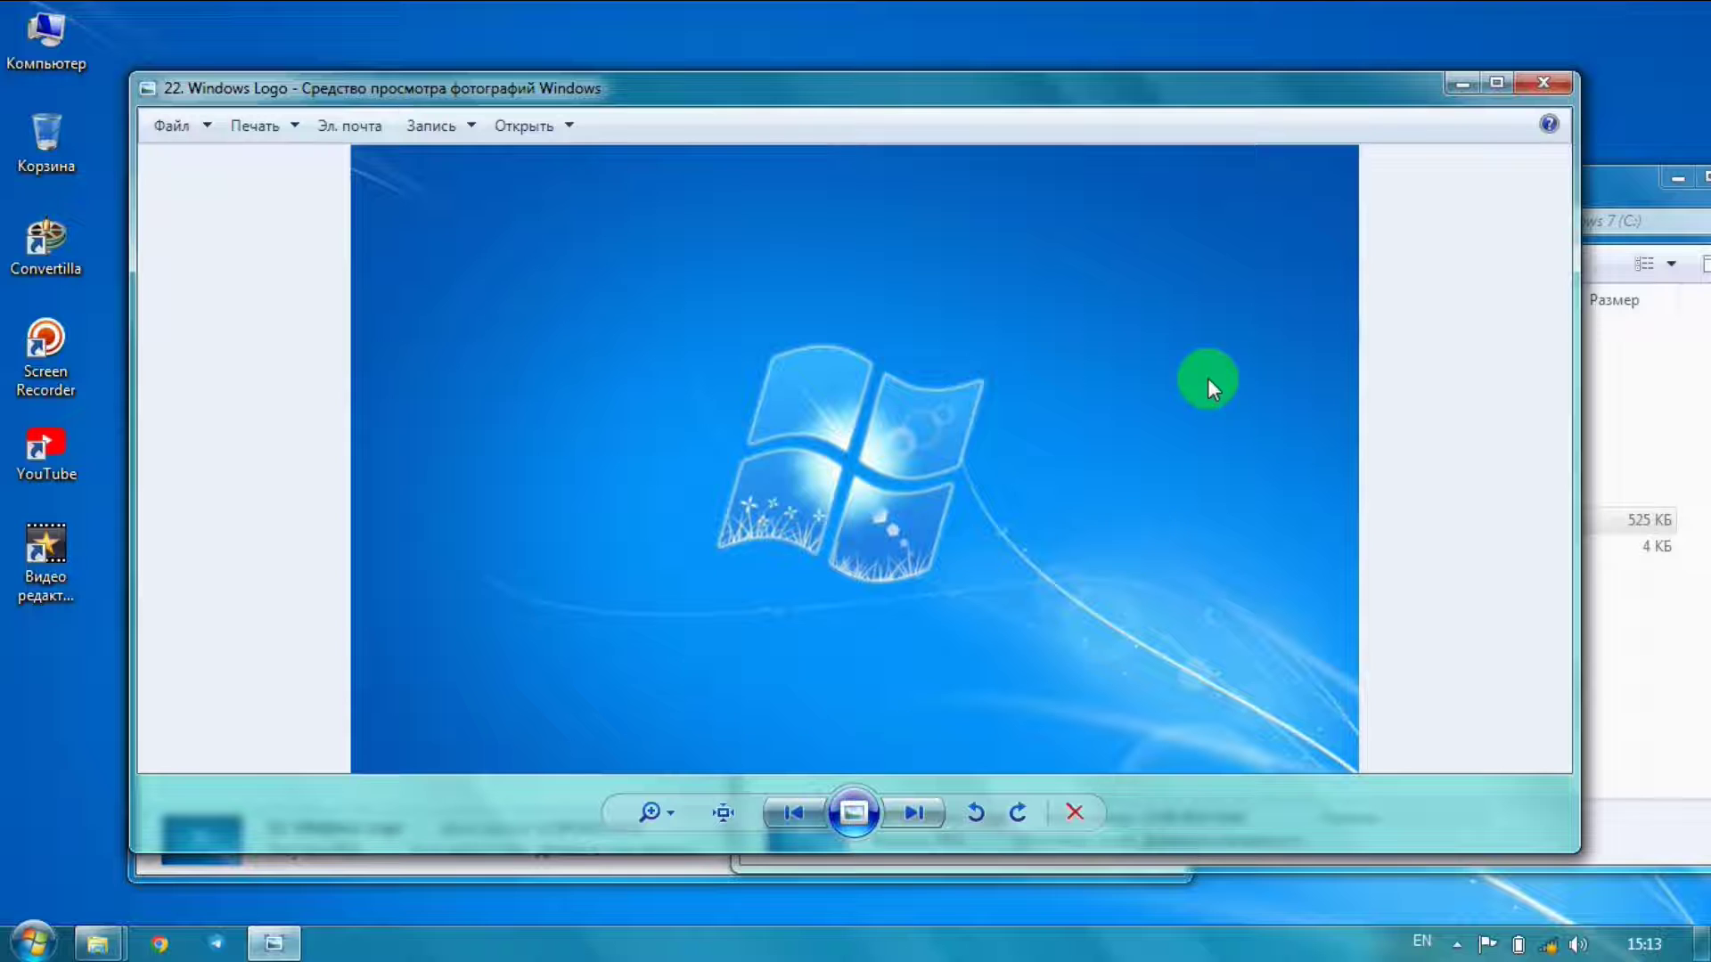
pyautogui.click(1563, 88)
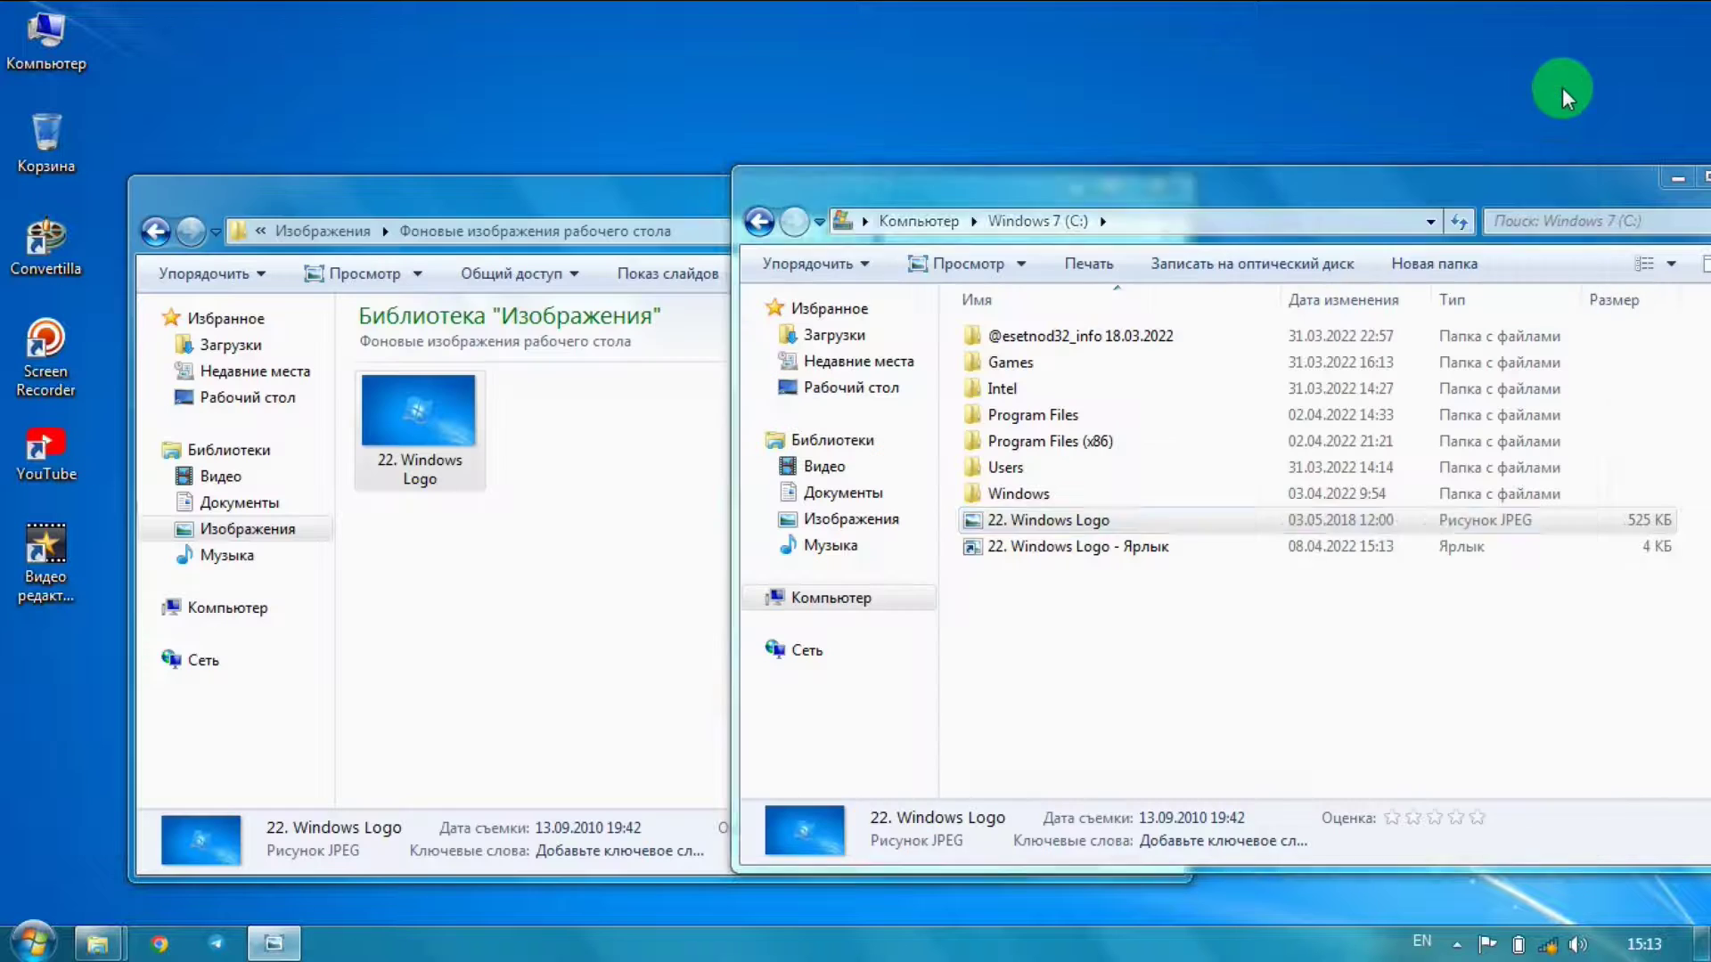
# - Close the drive Windows 7 (C:) window and the image folder window
pyautogui.moveTo(1347, 188); pyautogui.dragTo(1058, 154)
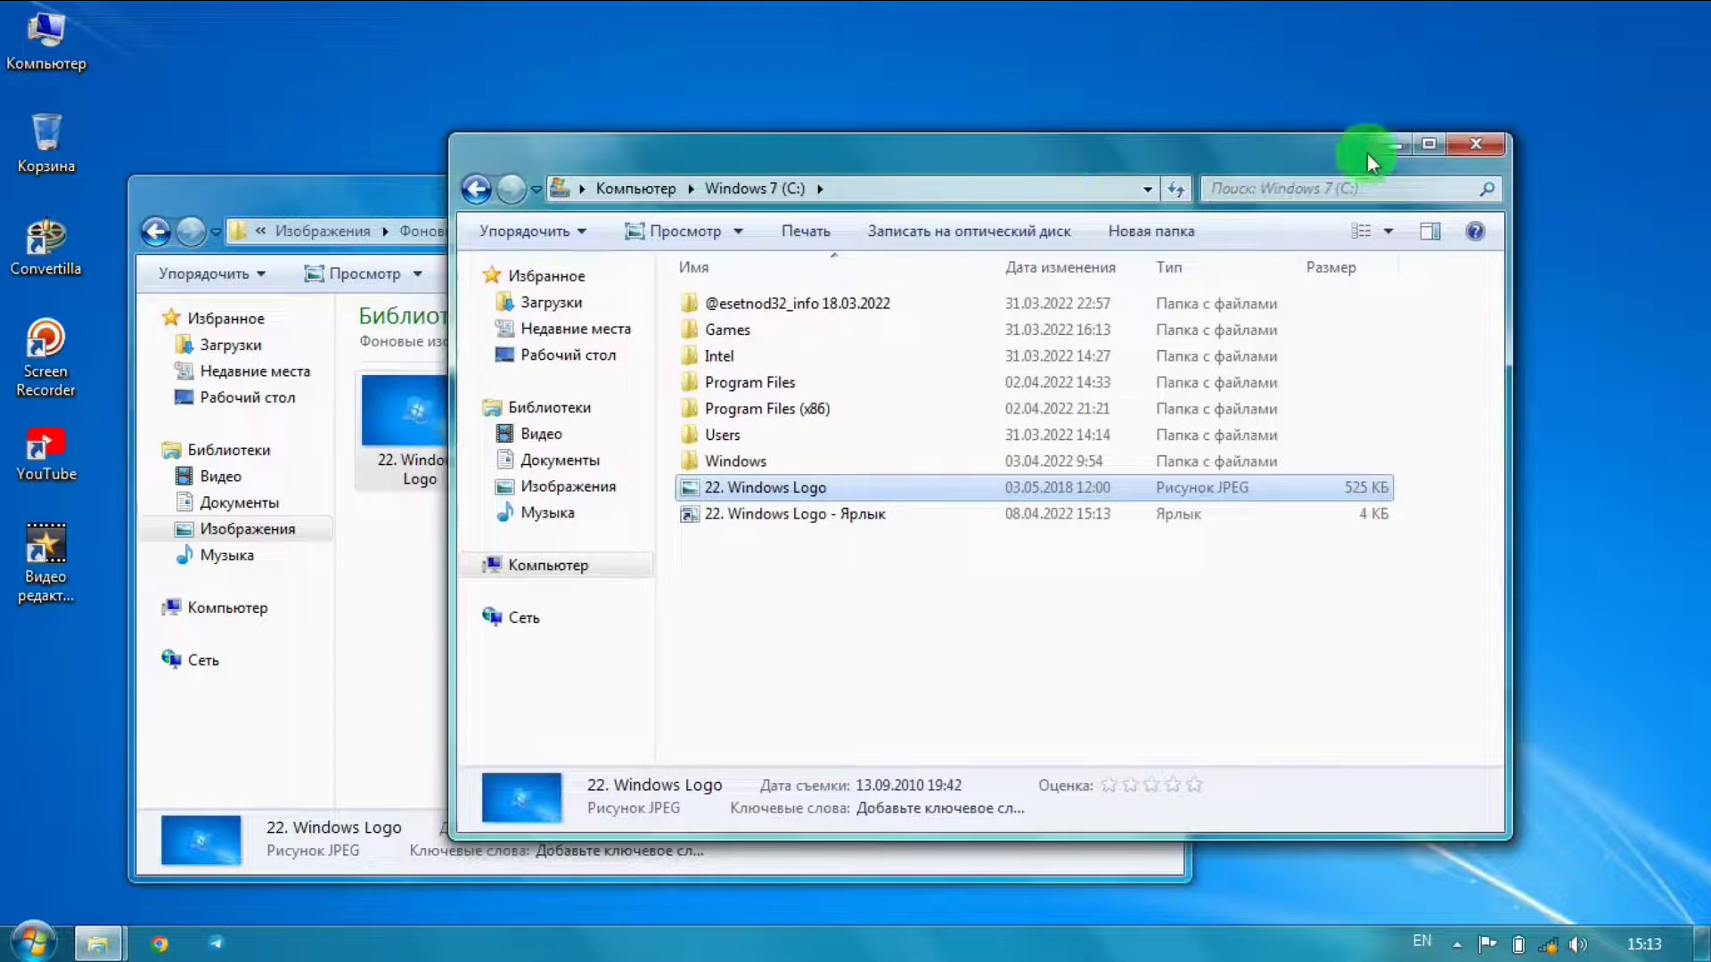
pyautogui.click(1480, 141)
pyautogui.click(1158, 186)
# - Open drive Windows 7 (C:) from Компьютер, with the window moved aside to uncover the desktop
pyautogui.rightClick(542, 85)
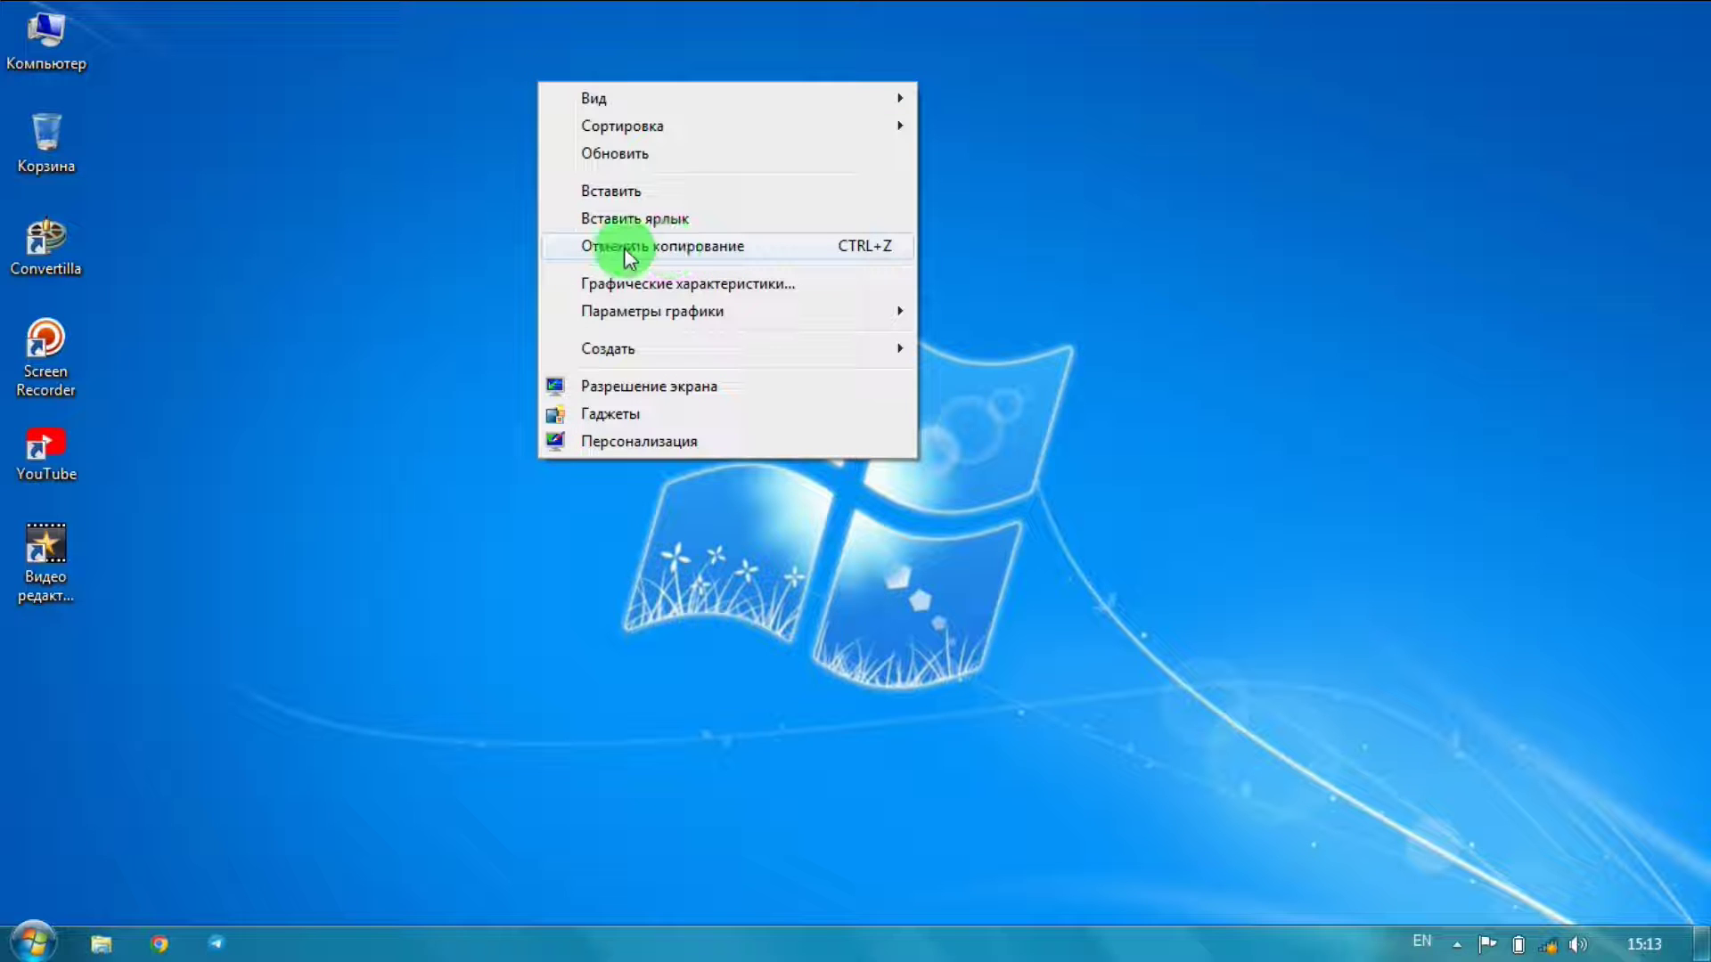
pyautogui.doubleClick(47, 38)
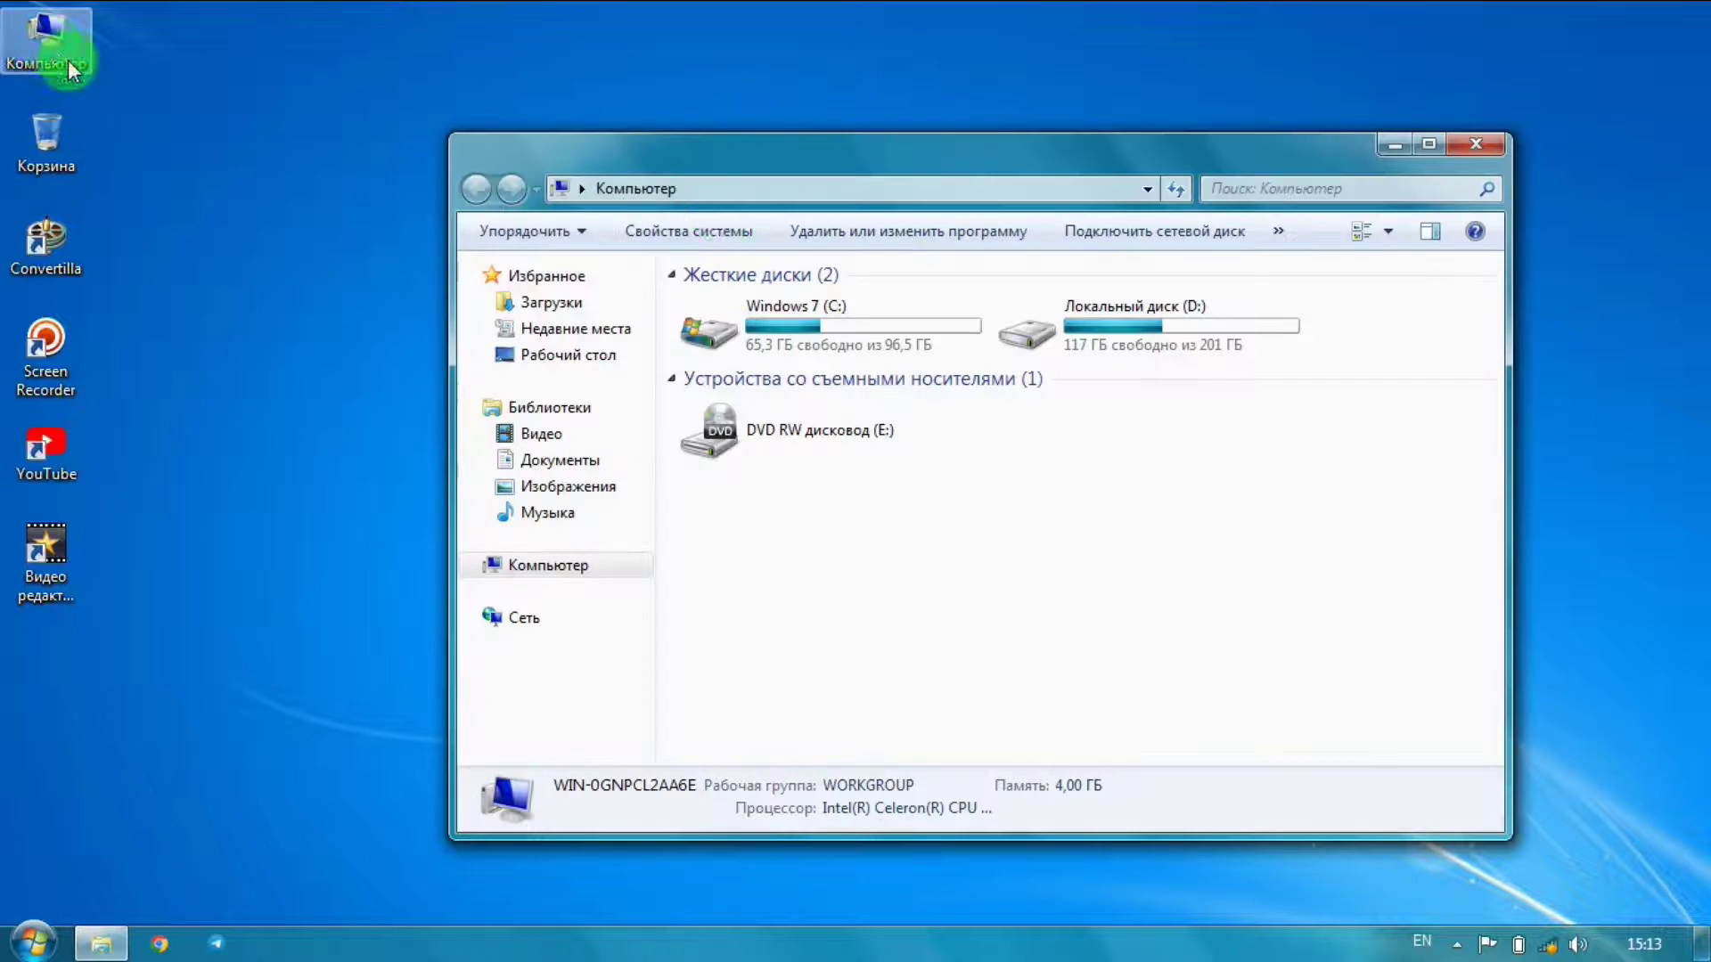
pyautogui.moveTo(863, 155); pyautogui.dragTo(1016, 180)
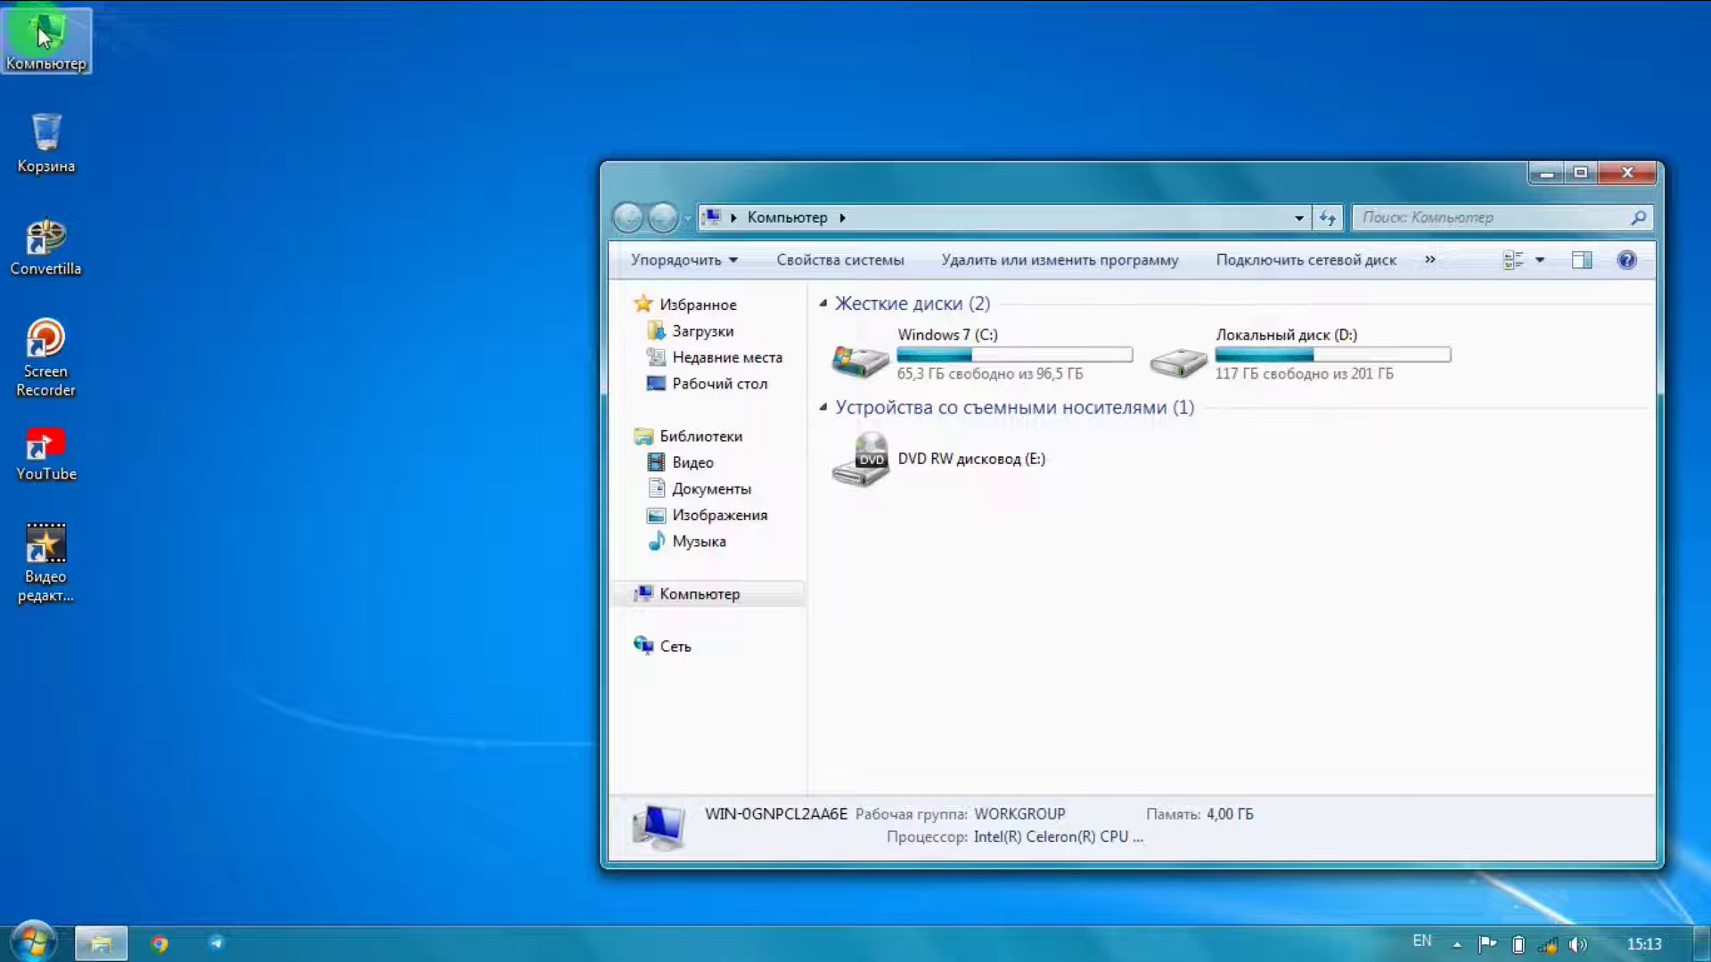
pyautogui.click(328, 143)
pyautogui.rightClick(326, 135)
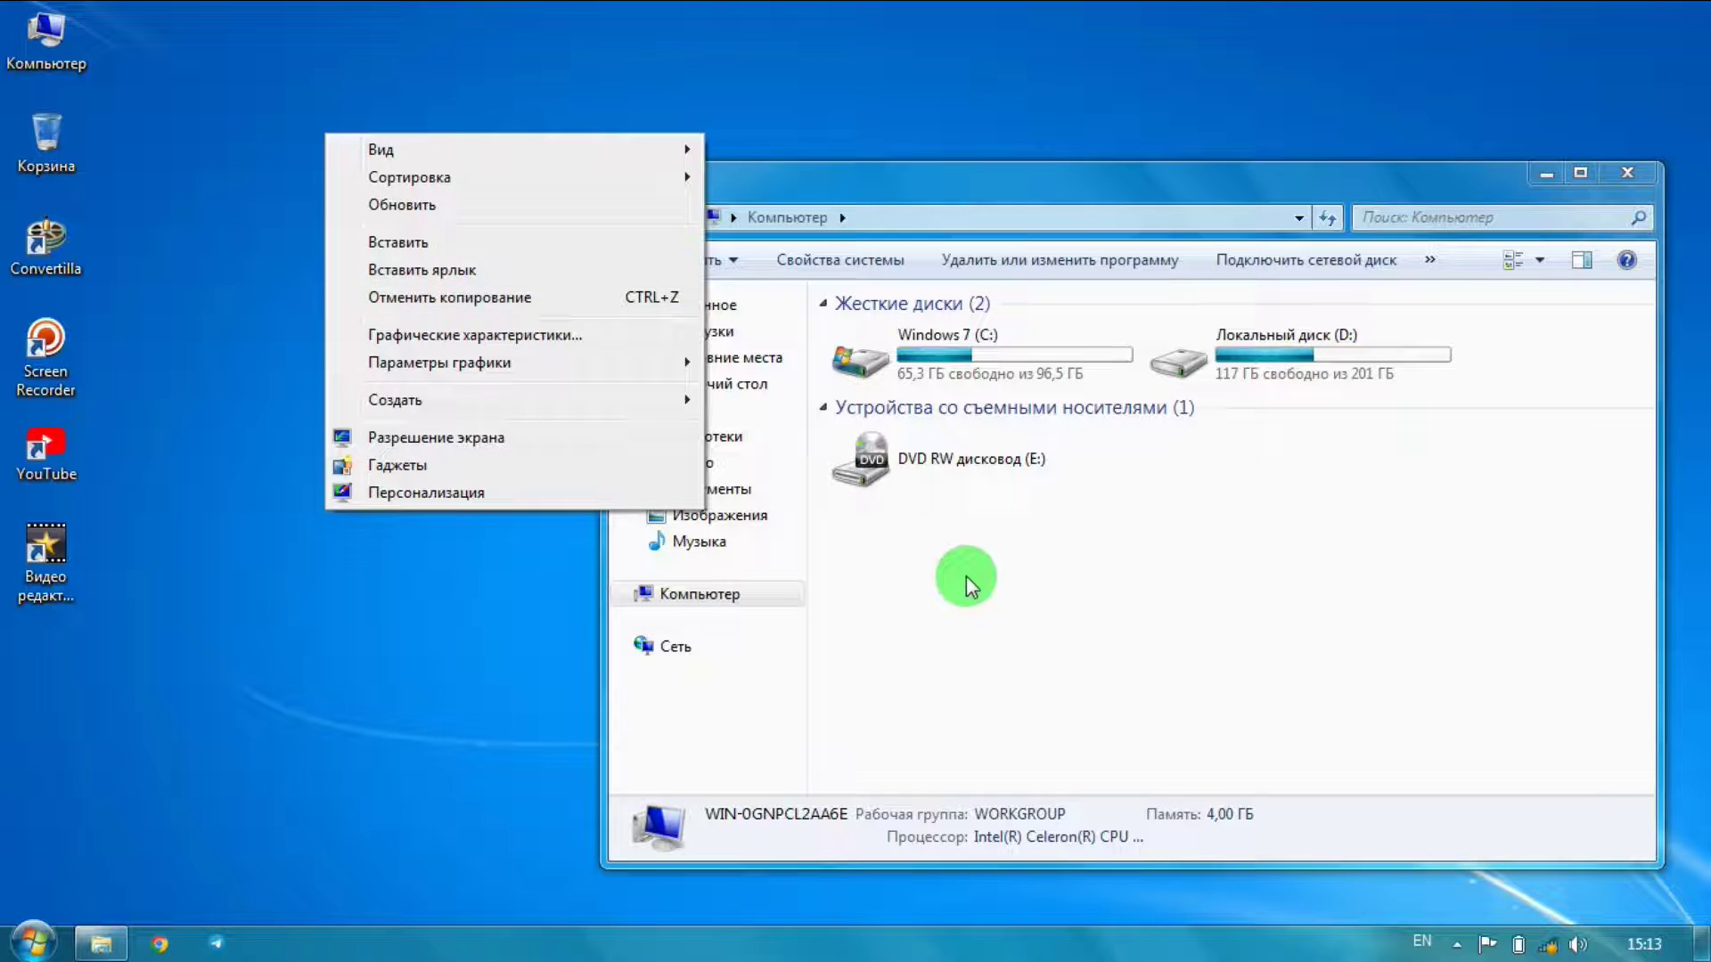
pyautogui.click(986, 369)
pyautogui.doubleClick(989, 361)
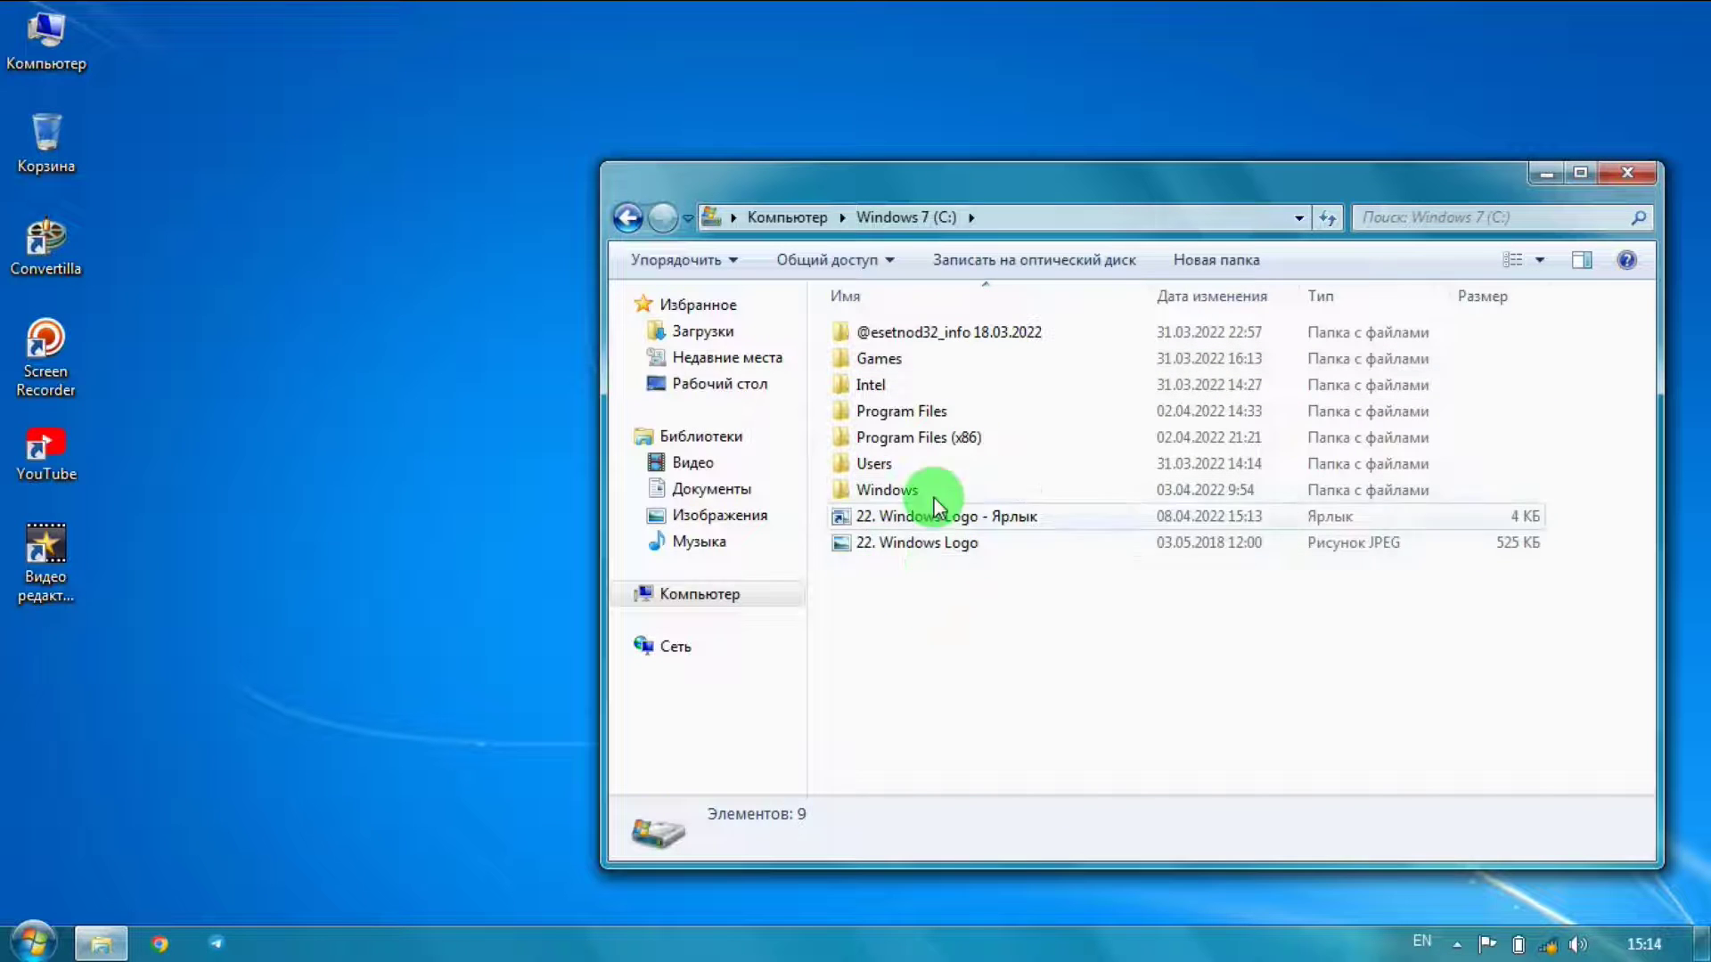
# - Undo the copying in drive Windows 7 (C:), confirming the permanent deletion of the image 22. Windows Logo
pyautogui.rightClick(954, 628)
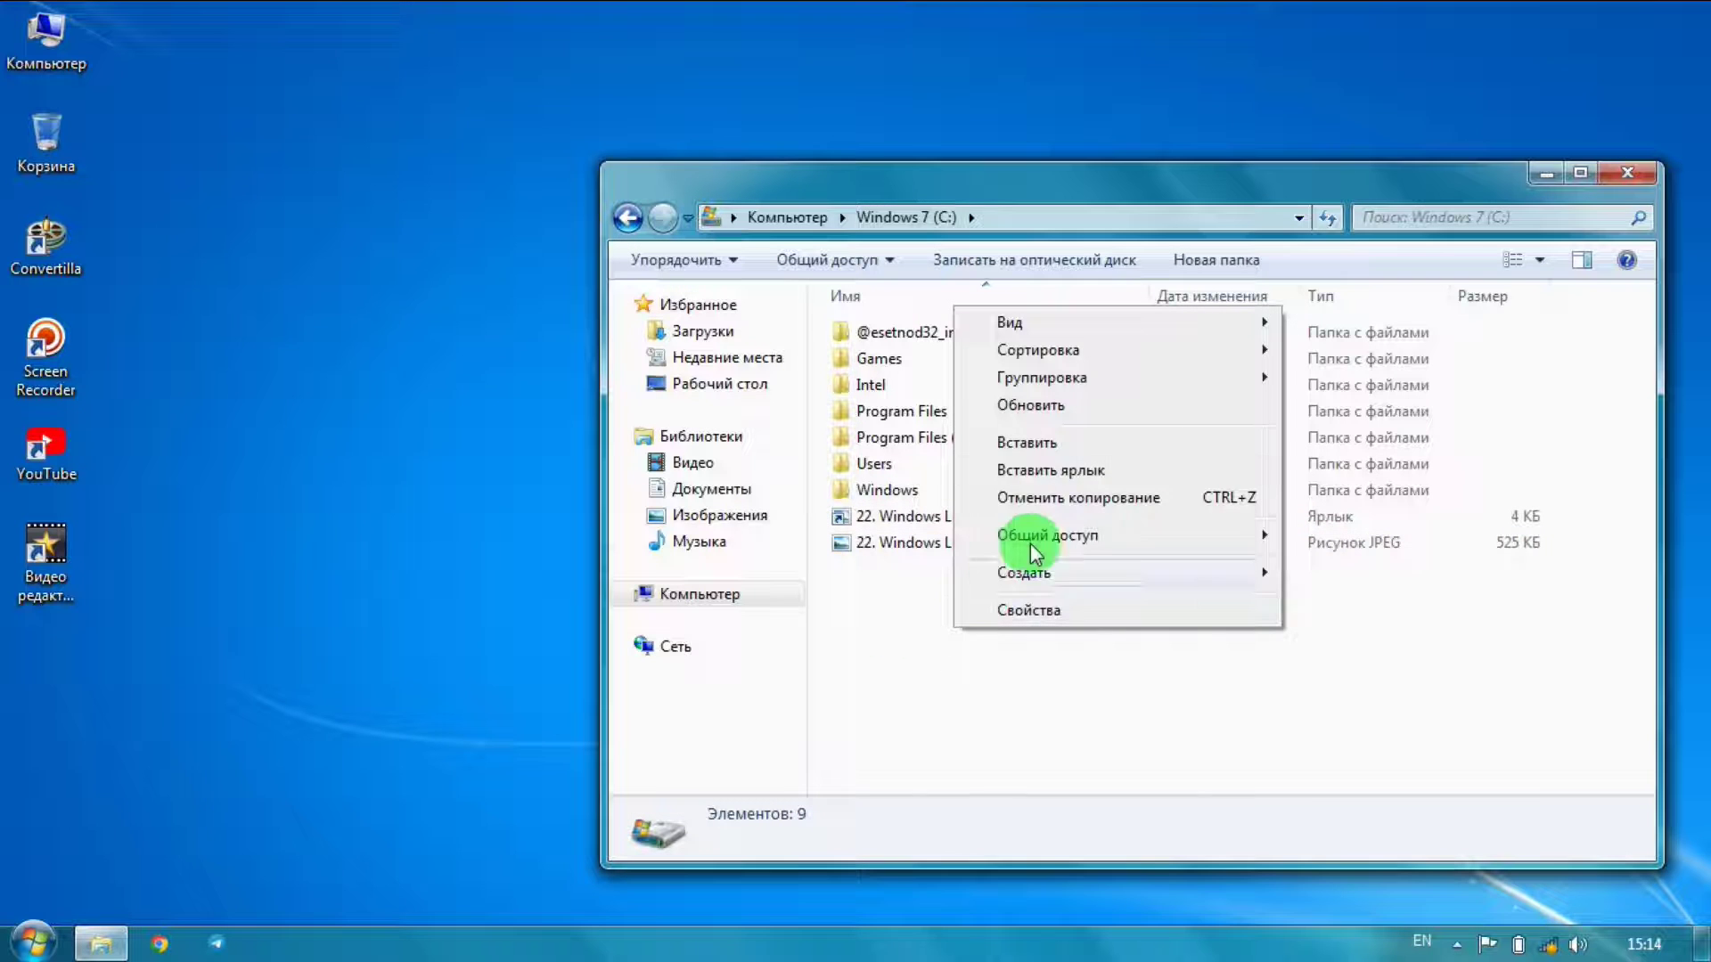
pyautogui.click(1082, 497)
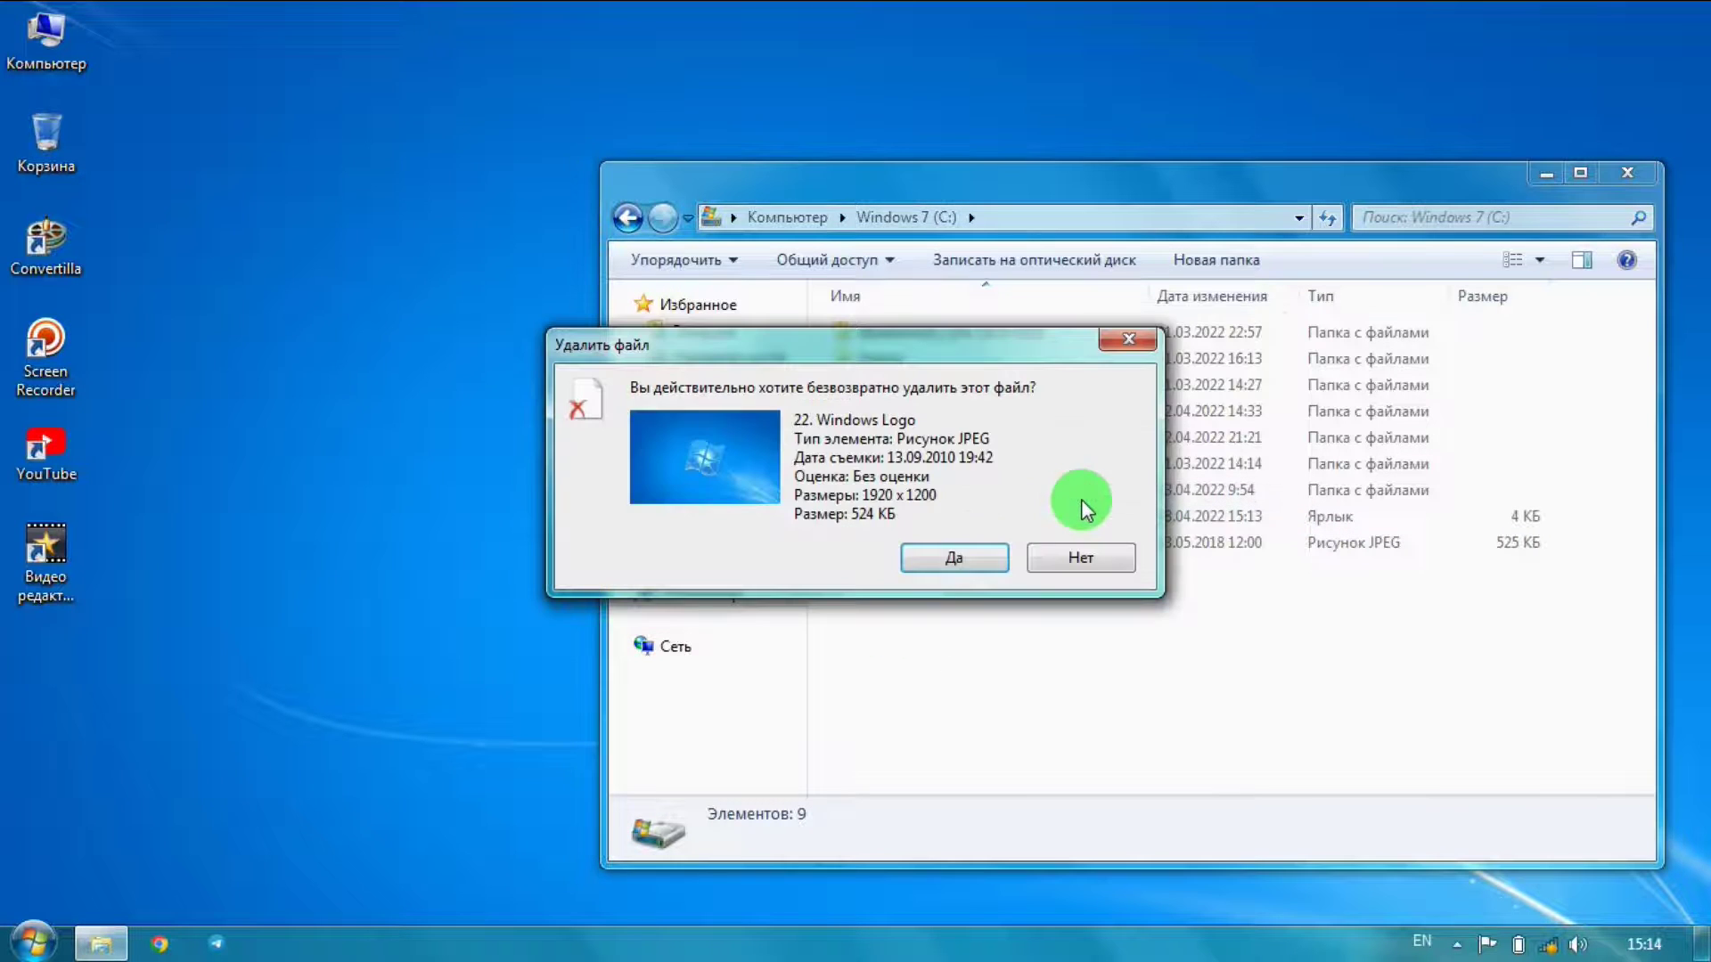
pyautogui.click(957, 554)
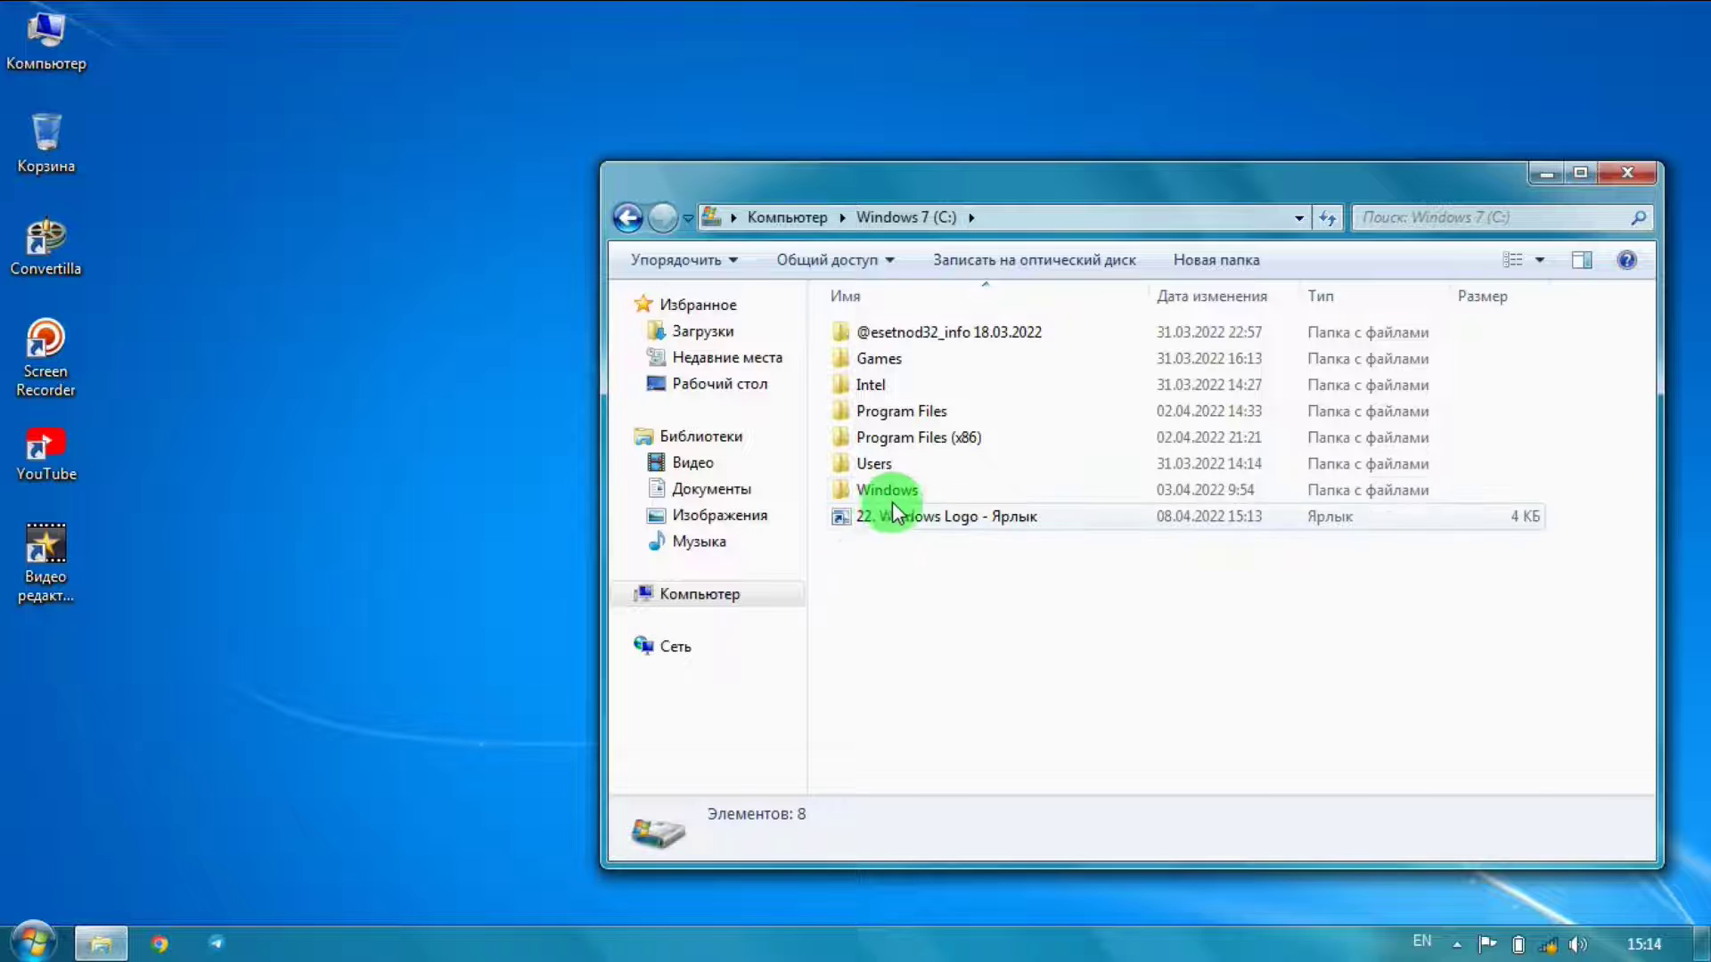
# - Check the folder Фоновые изображения рабочего стола in the Изображения library and close the window
pyautogui.rightClick(948, 564)
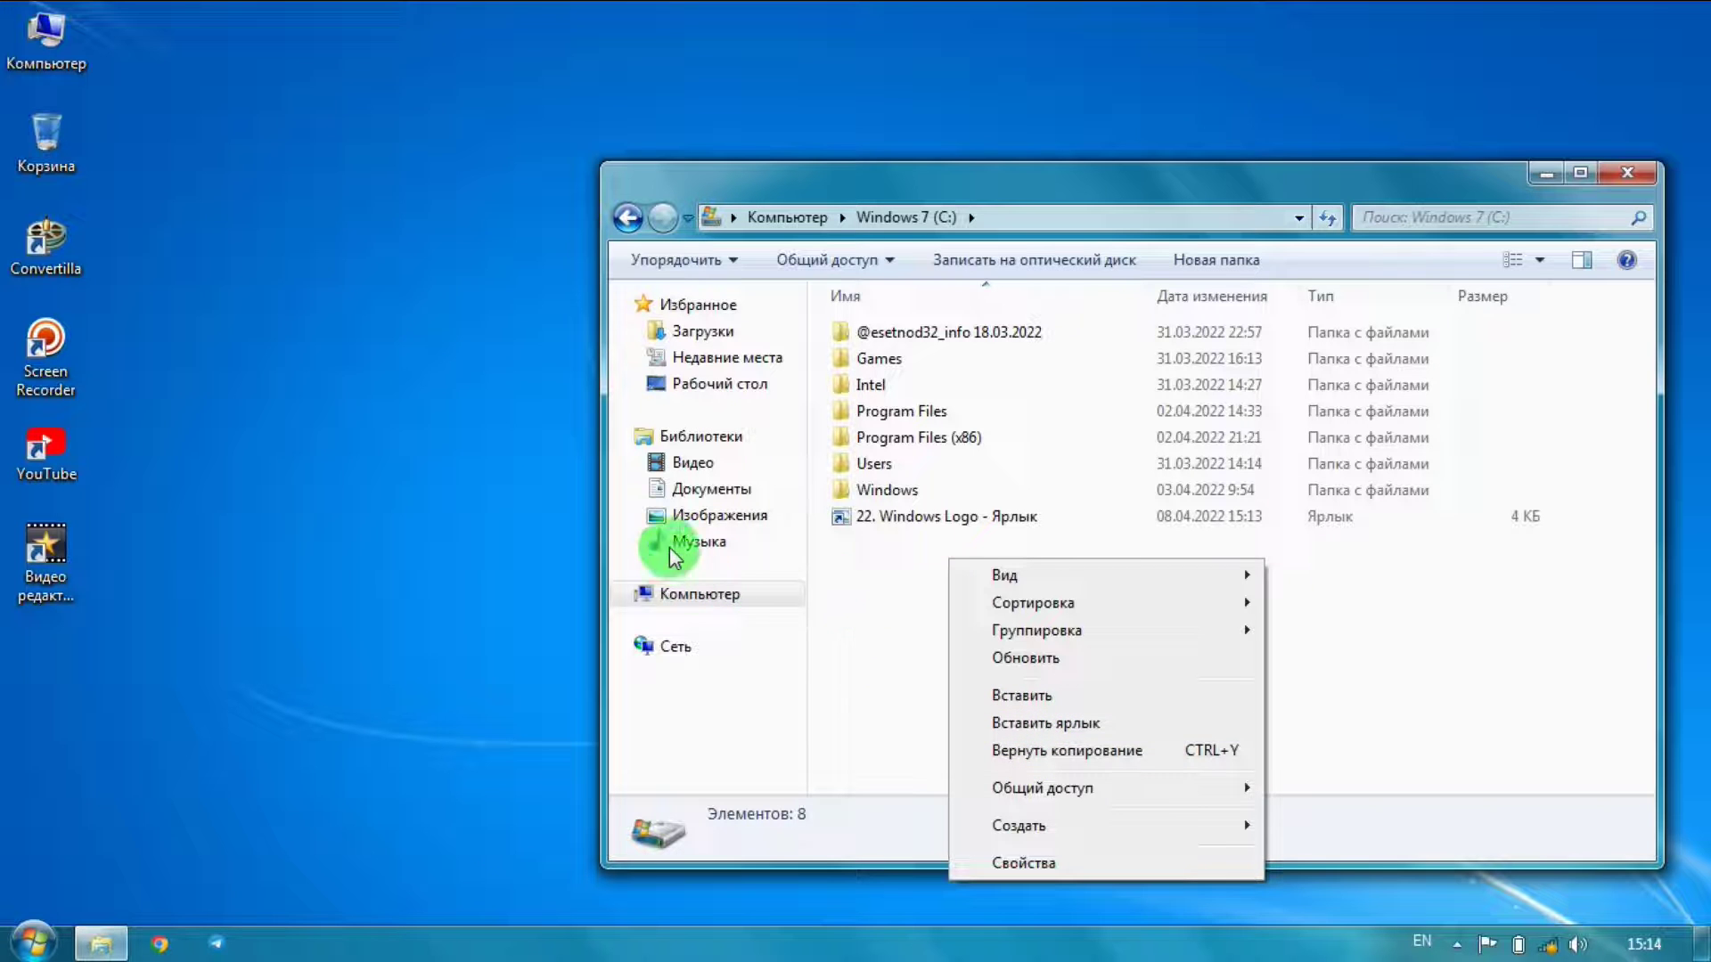
pyautogui.click(709, 515)
pyautogui.doubleClick(928, 423)
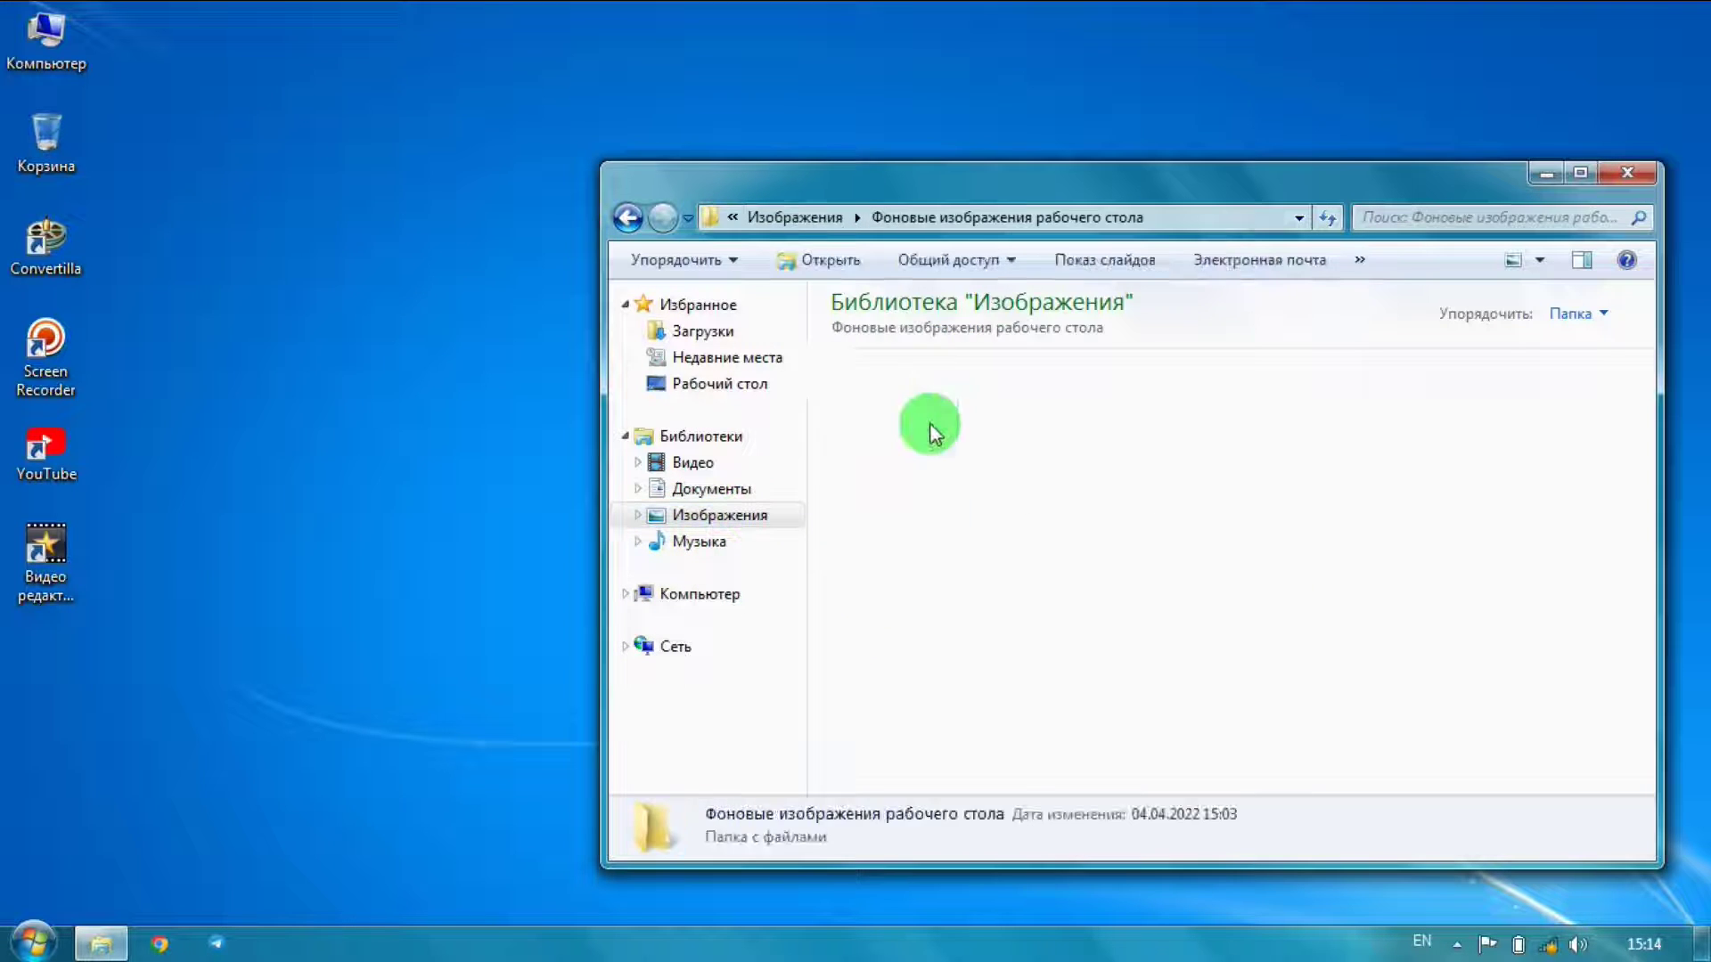
pyautogui.click(1640, 171)
# - Redo the undone copying from the desktop and check the restored 22. Windows Logo by viewing it from drive Windows 7 (C:)
pyautogui.rightClick(321, 156)
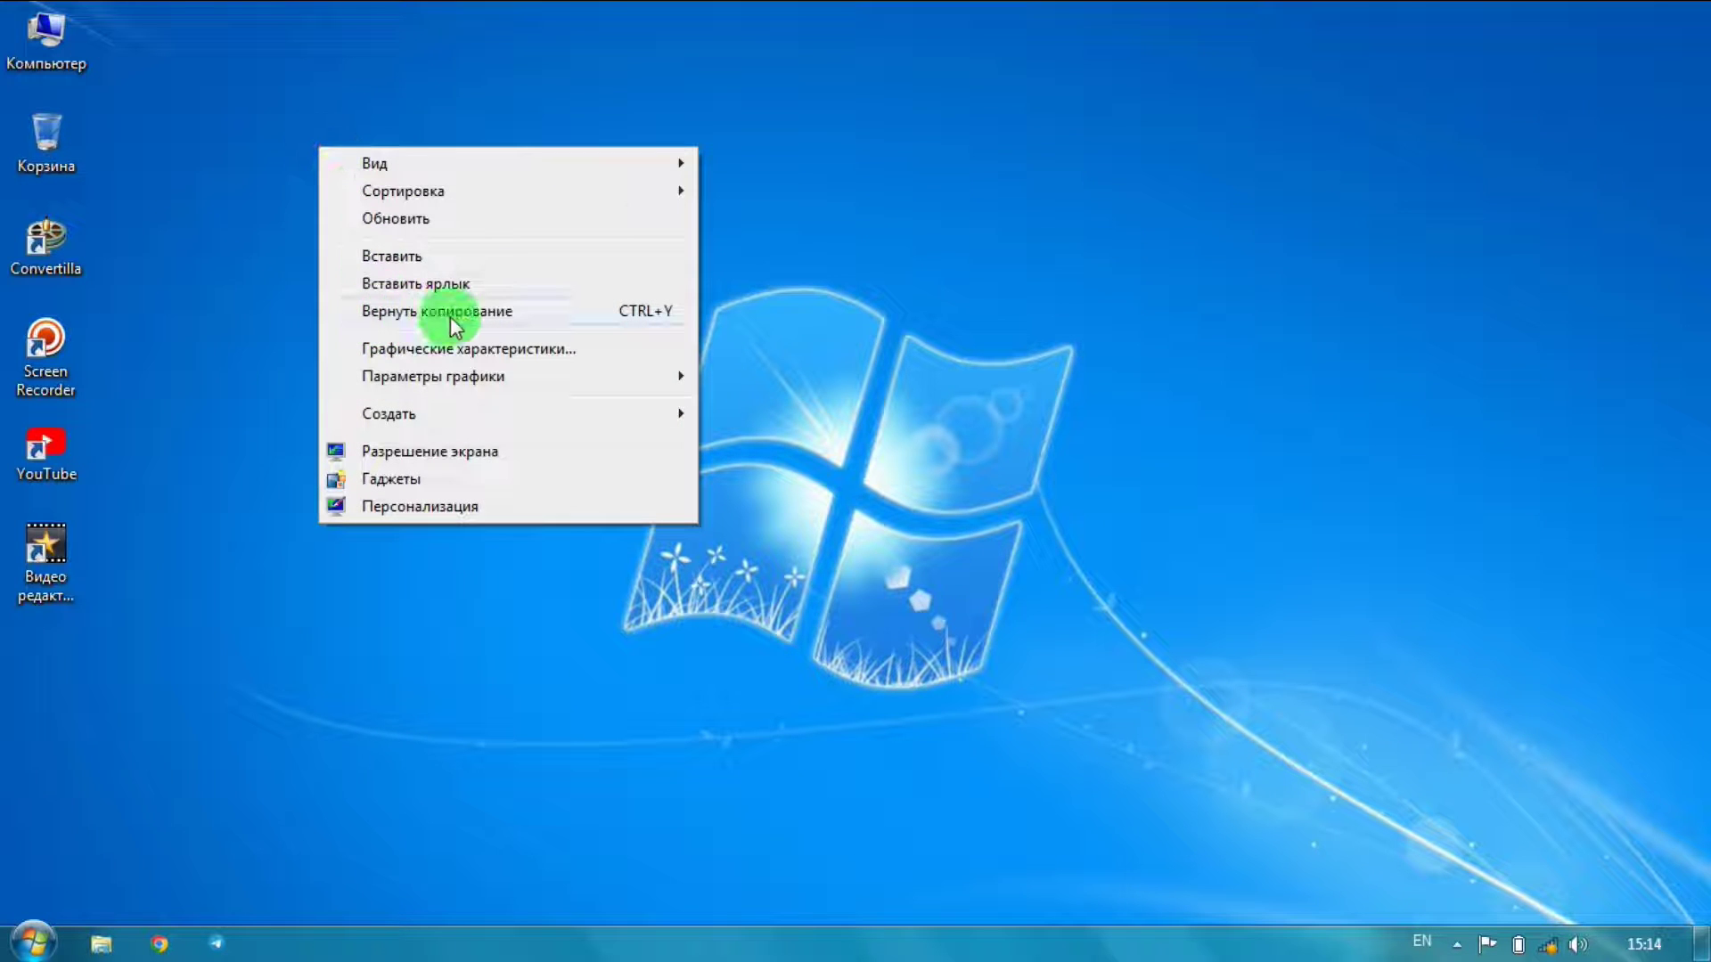
pyautogui.click(489, 314)
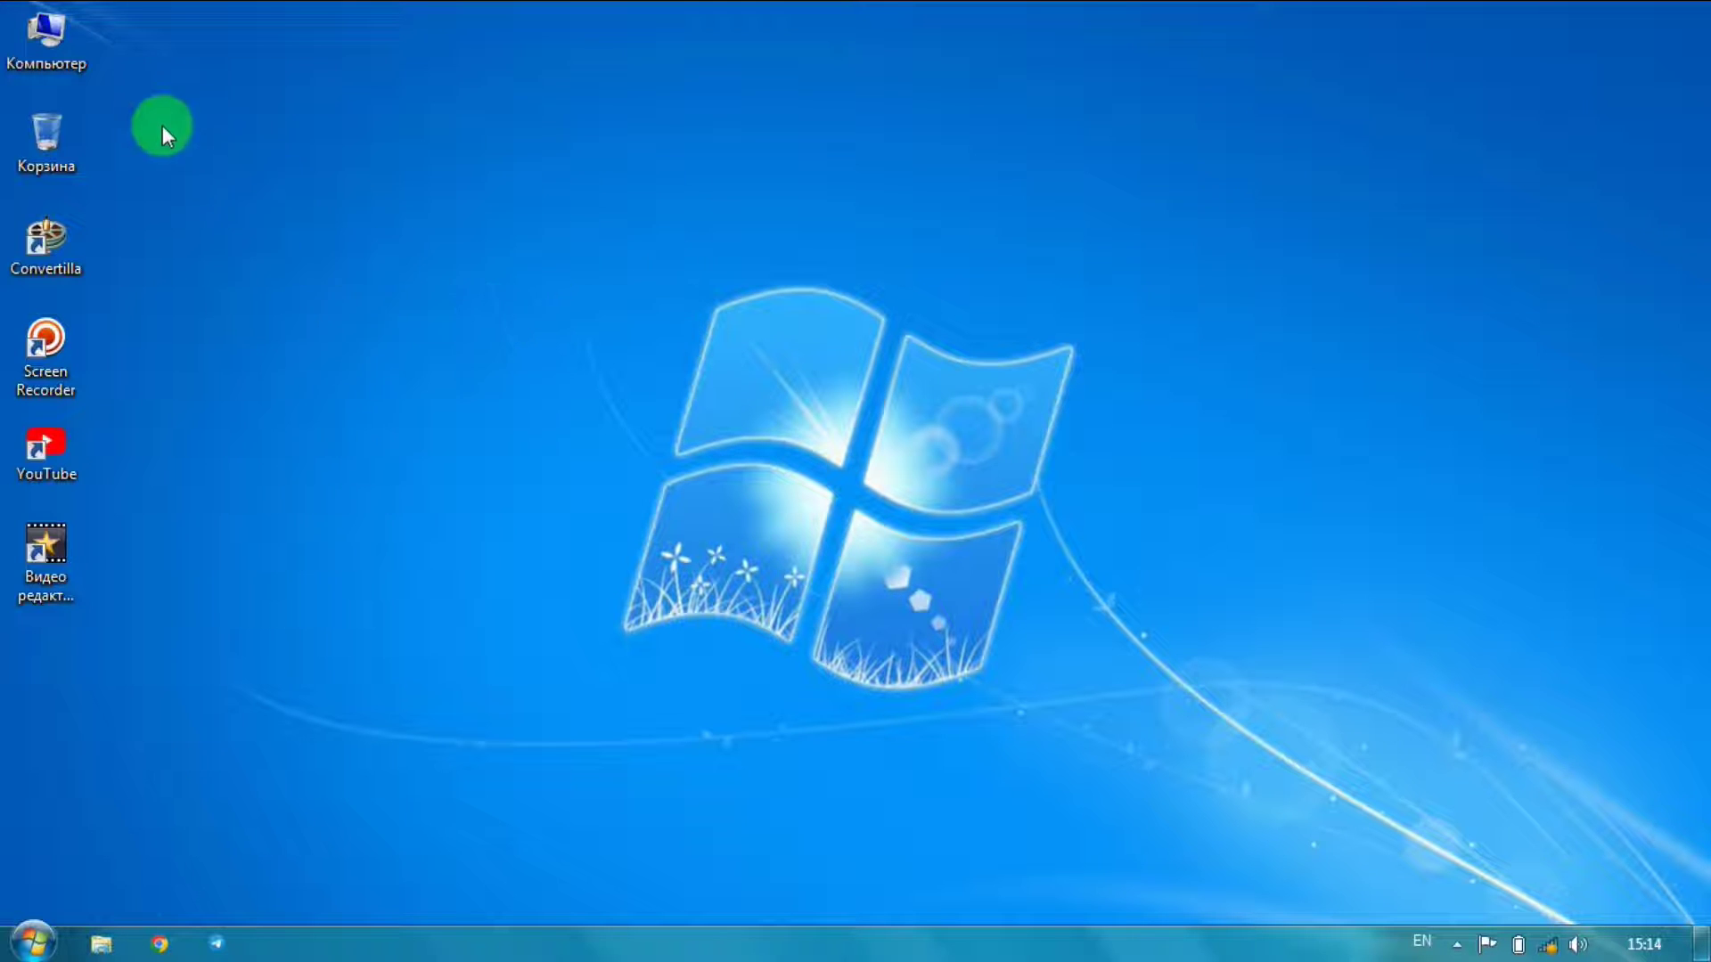
pyautogui.doubleClick(47, 37)
pyautogui.doubleClick(921, 352)
pyautogui.click(921, 544)
pyautogui.doubleClick(918, 543)
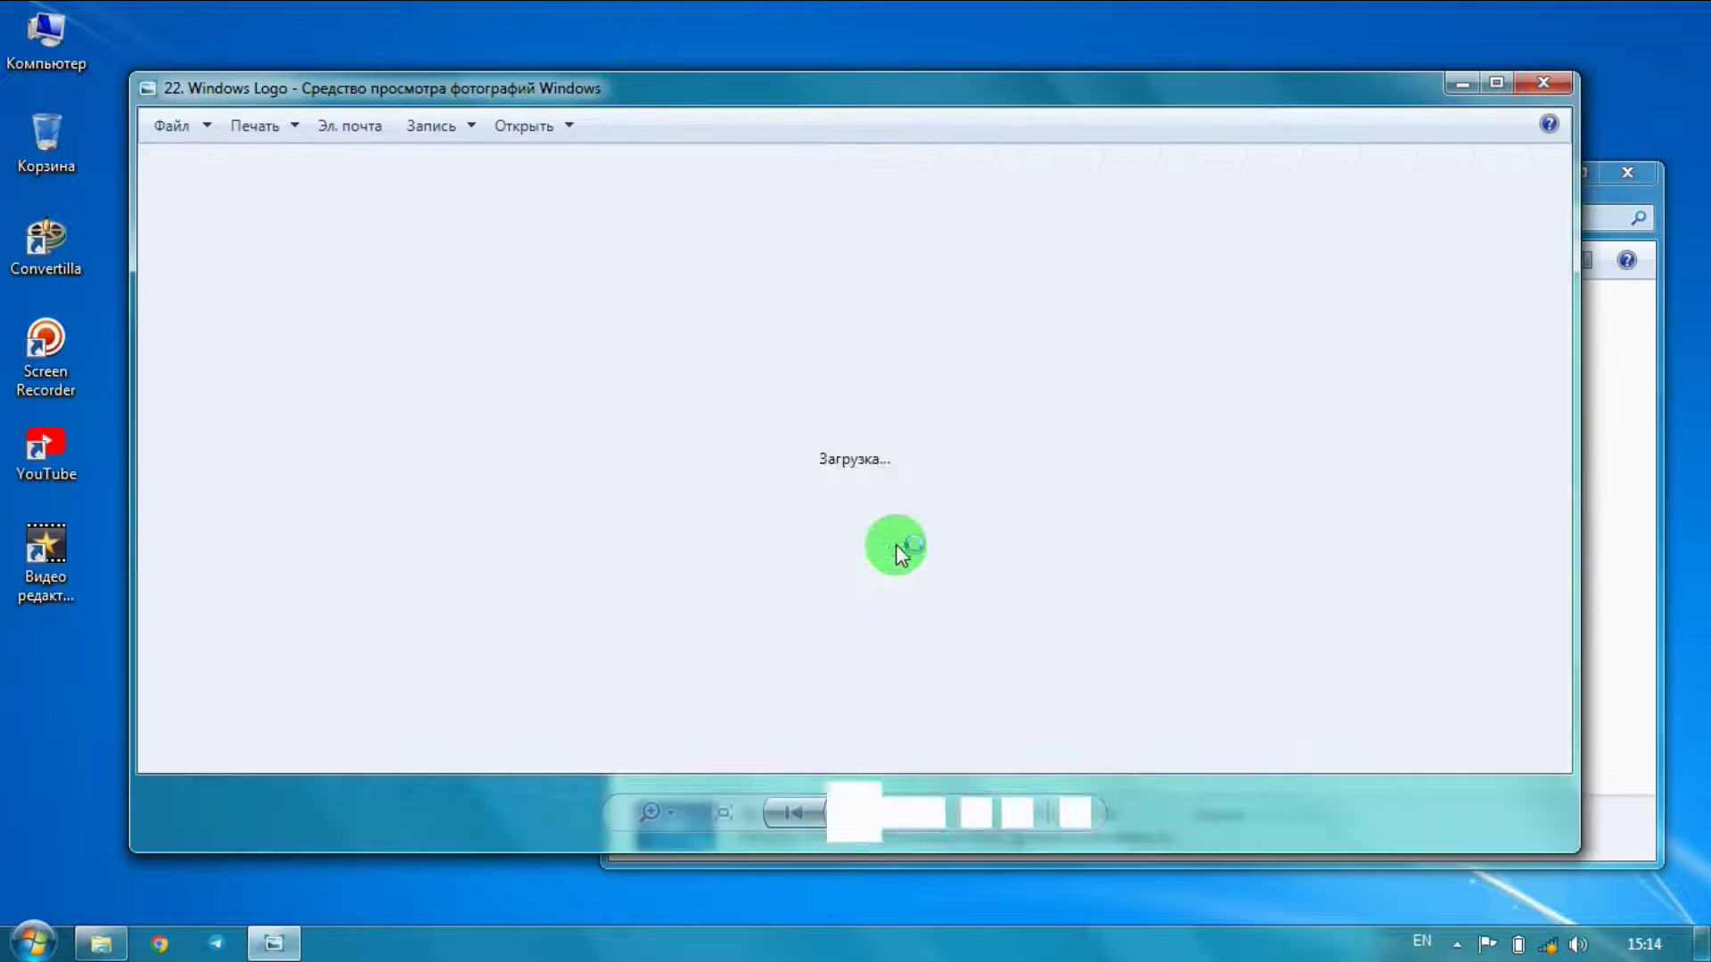
pyautogui.click(1548, 82)
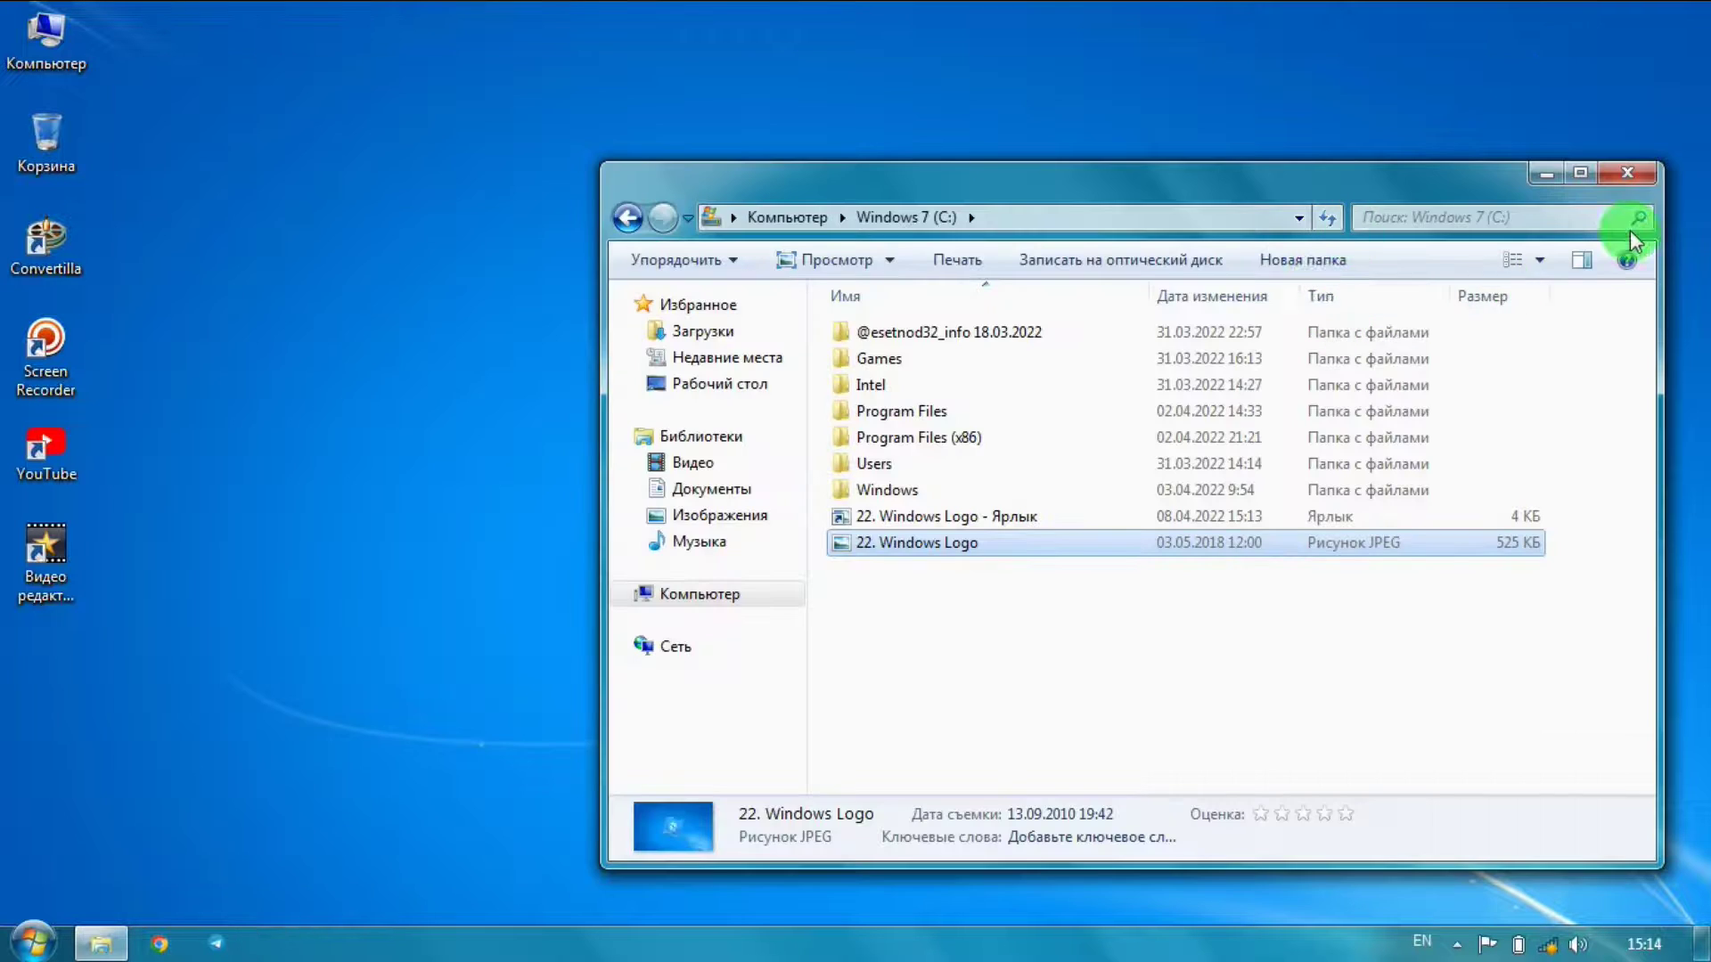
pyautogui.click(1629, 172)
# - Examine the desktop's Параметры графики commands and the hidden notification area icons
pyautogui.rightClick(524, 116)
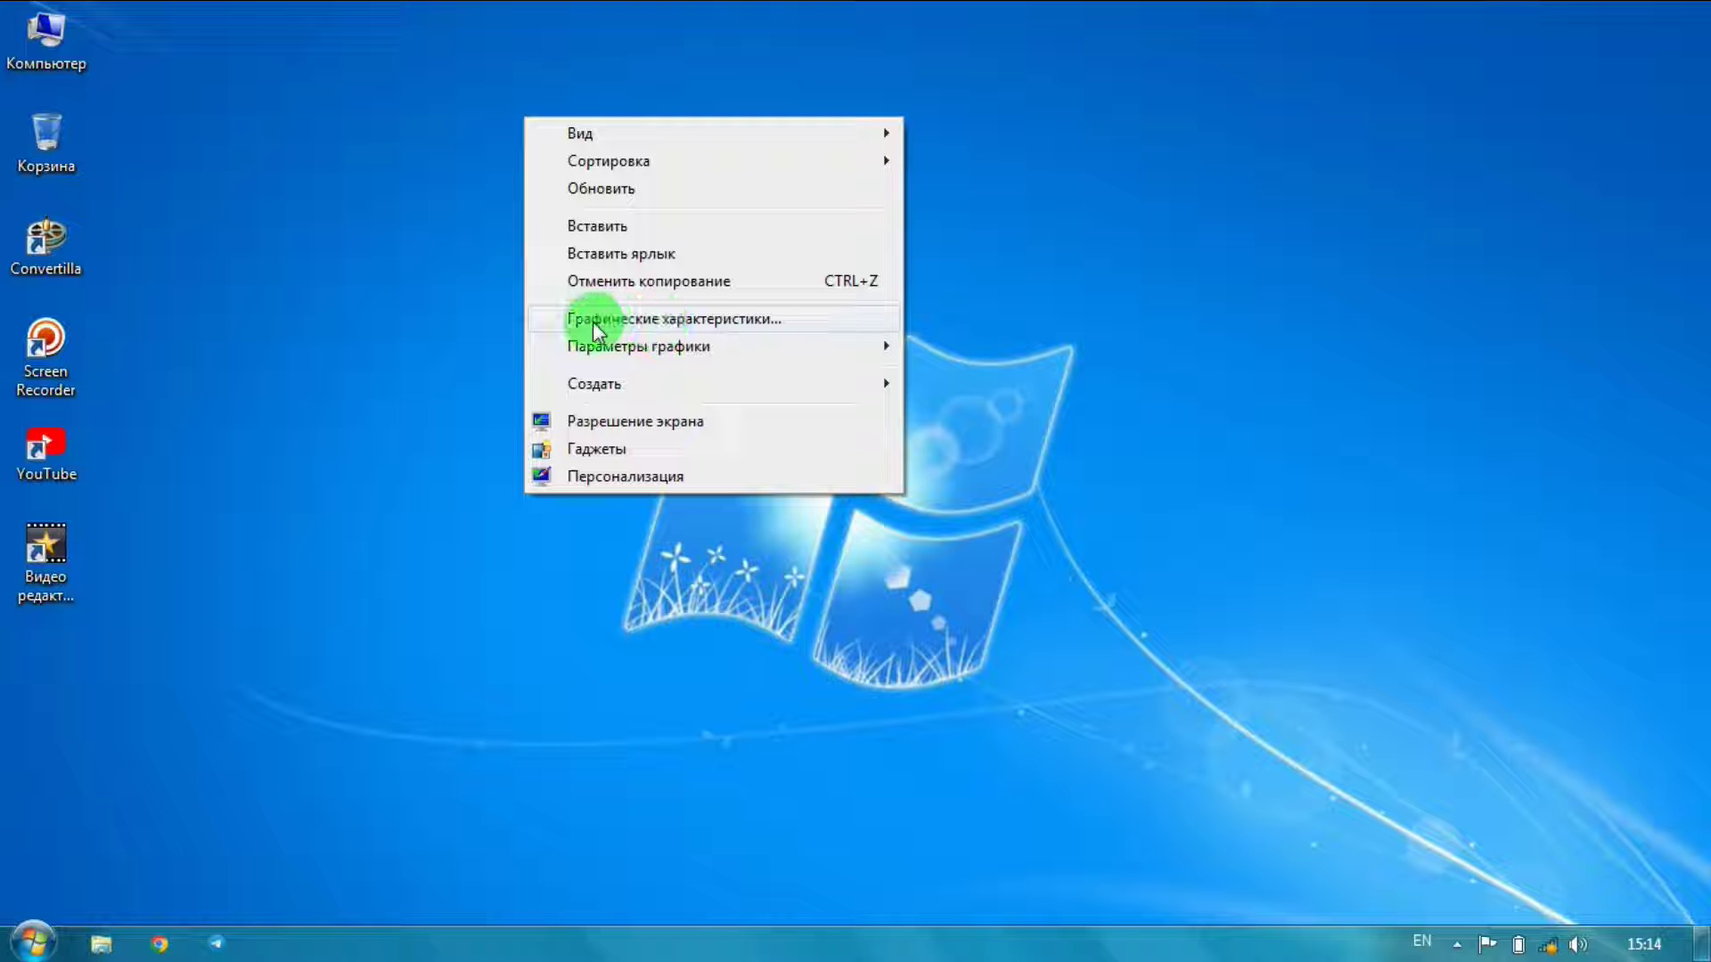
pyautogui.moveTo(606, 352)
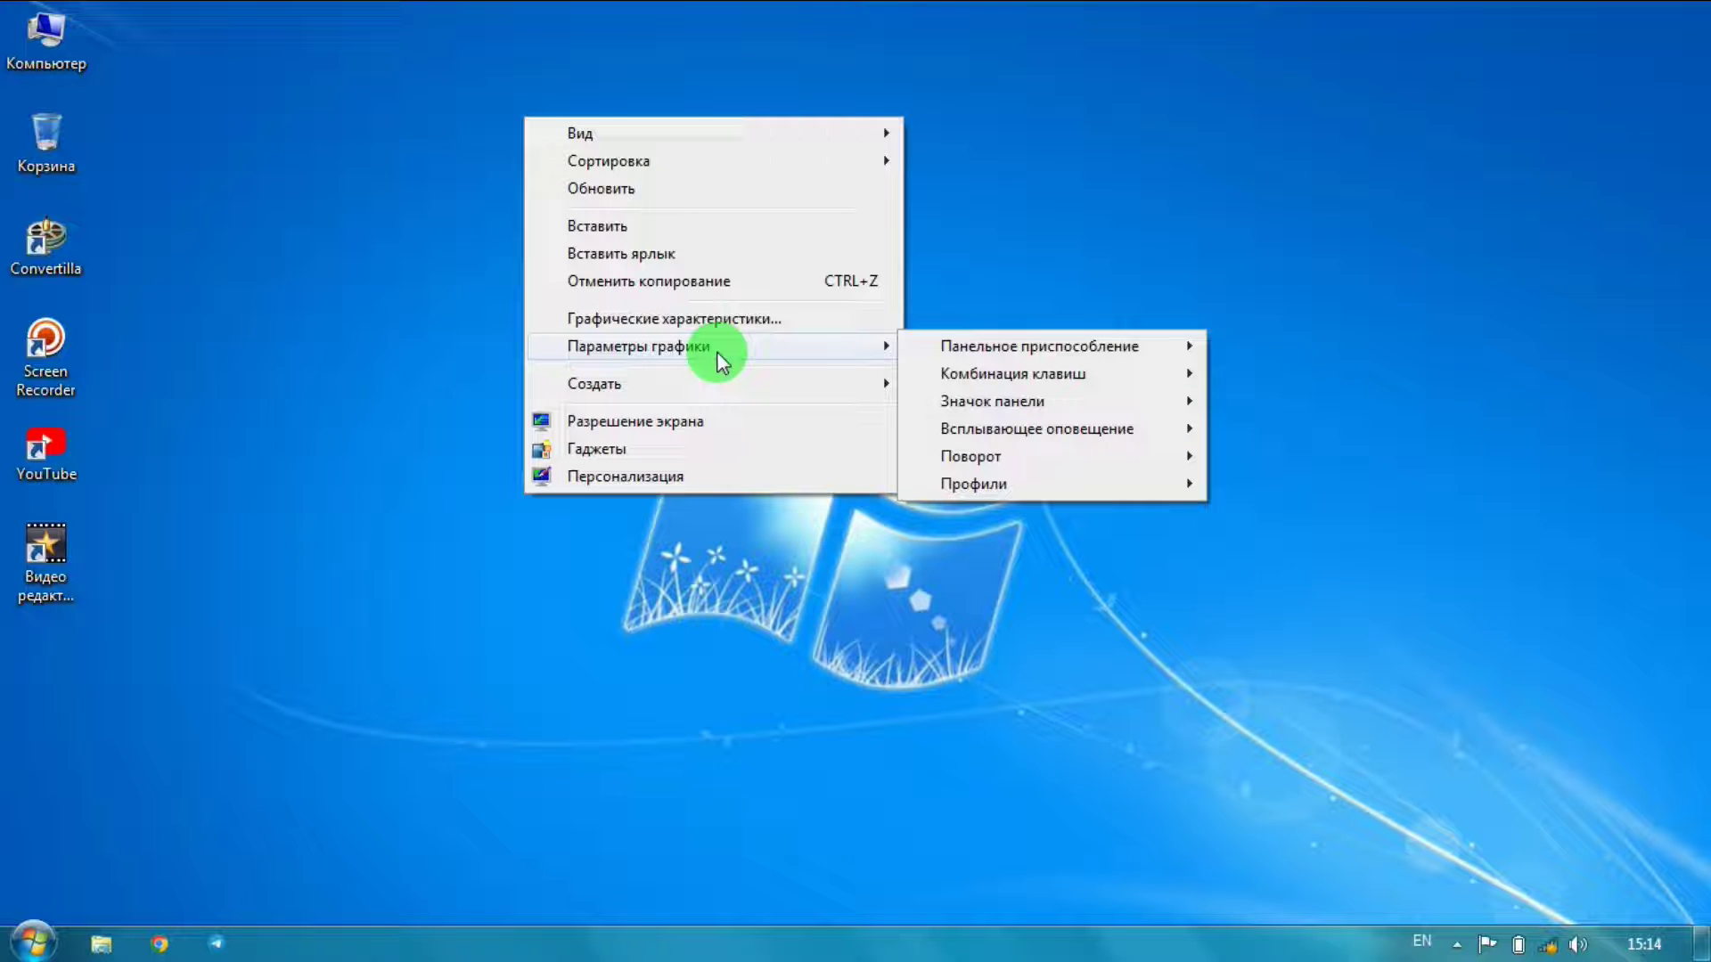
pyautogui.click(1438, 942)
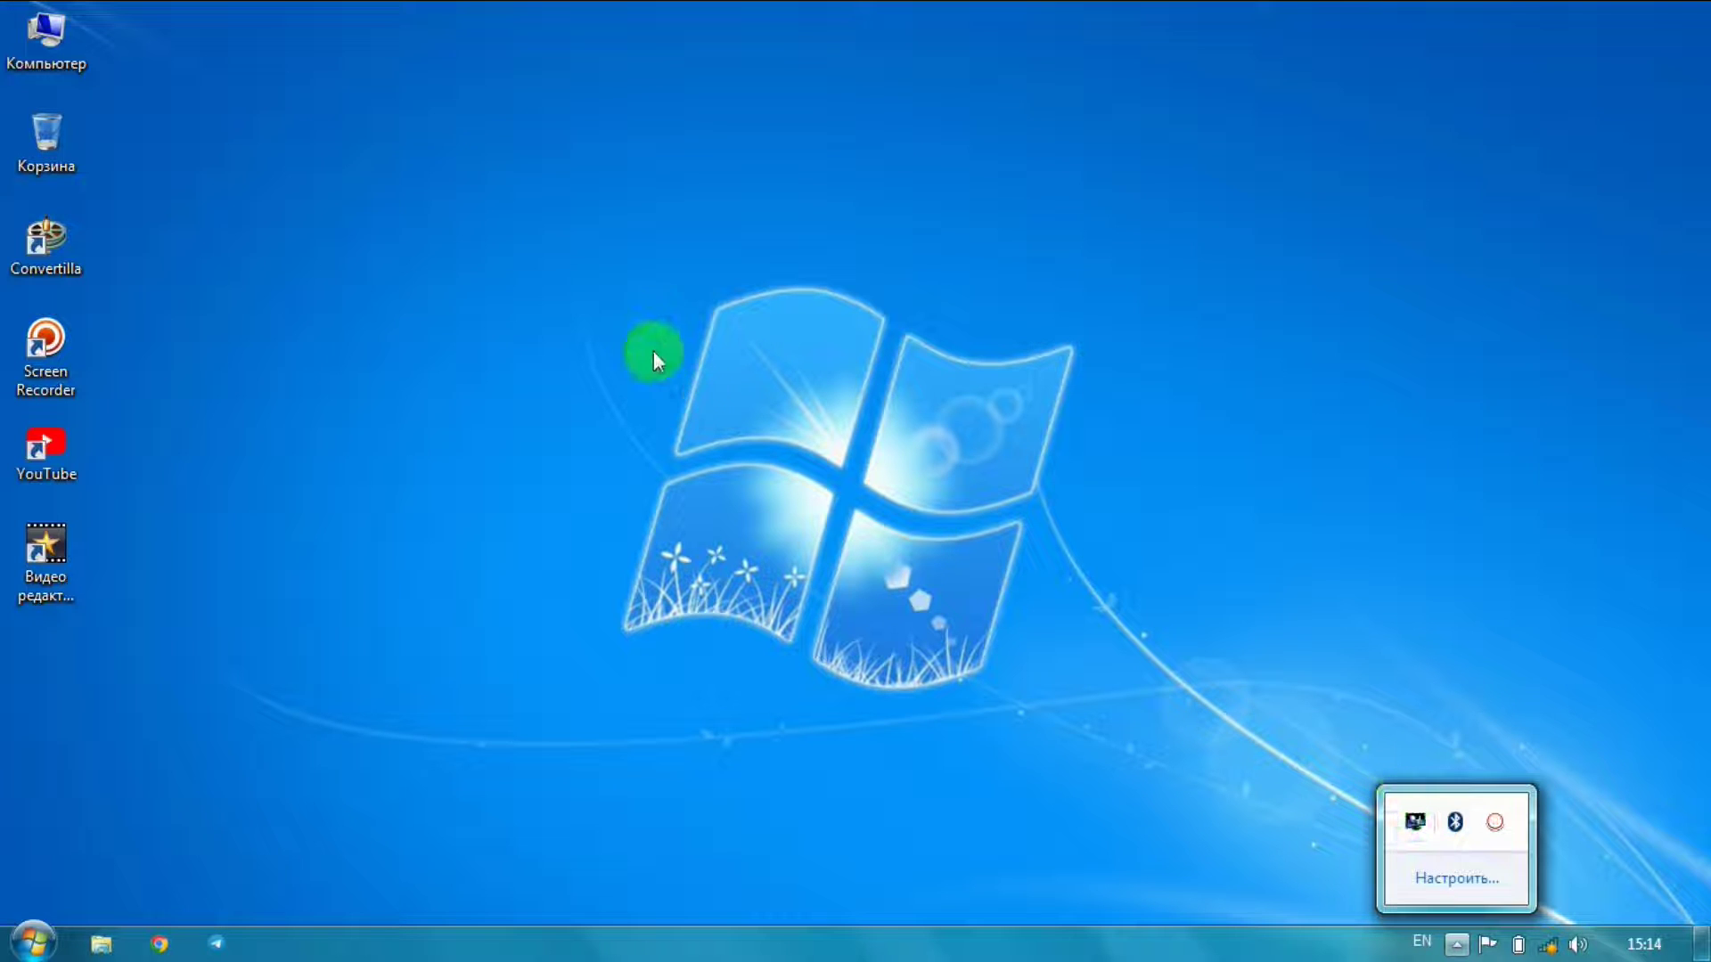
pyautogui.rightClick(510, 105)
pyautogui.moveTo(807, 339)
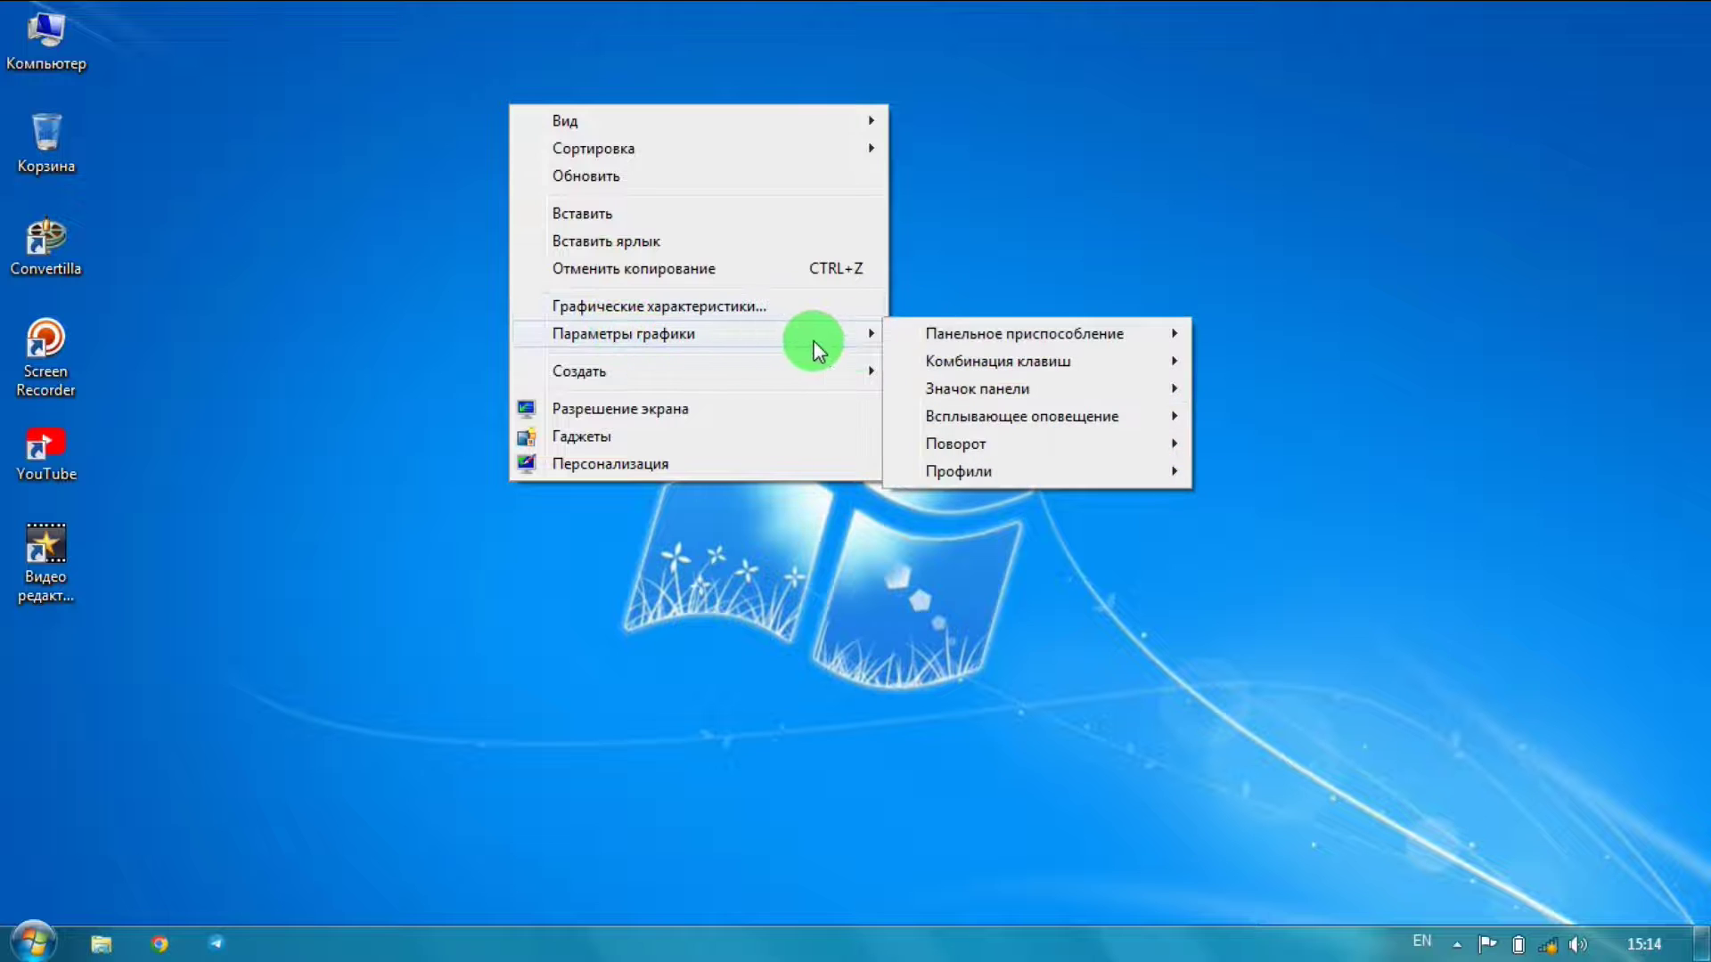
pyautogui.moveTo(1010, 339)
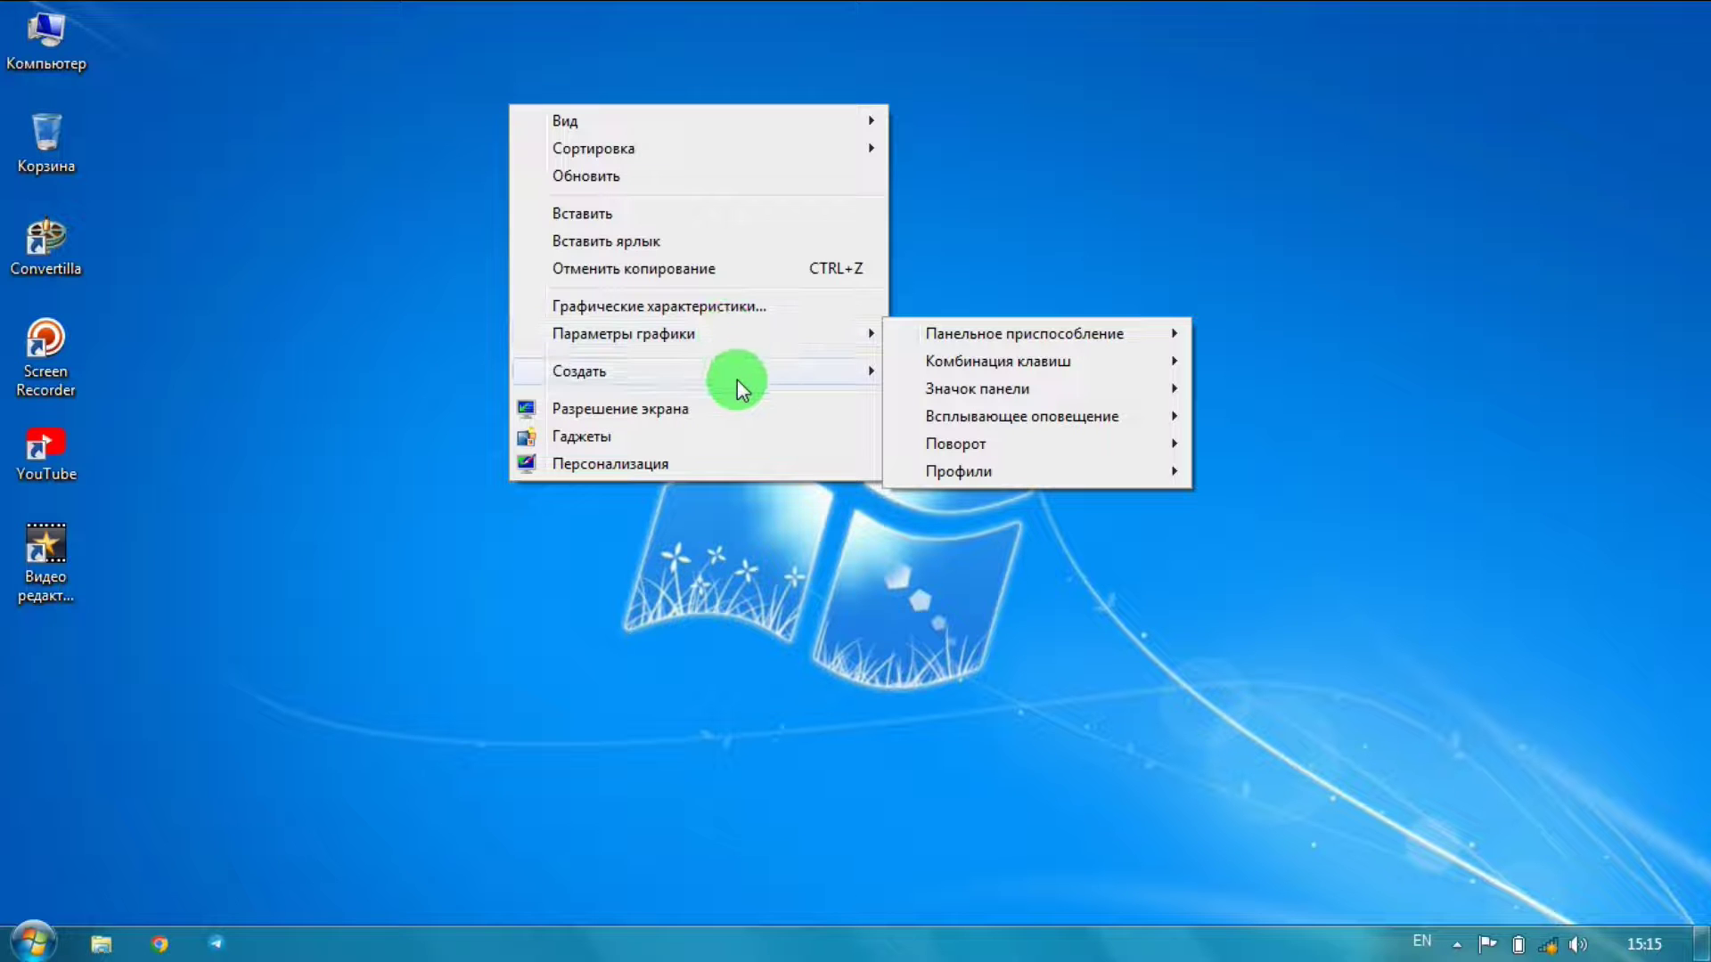
# - Create a new folder on the desktop and delete it
pyautogui.moveTo(740, 378)
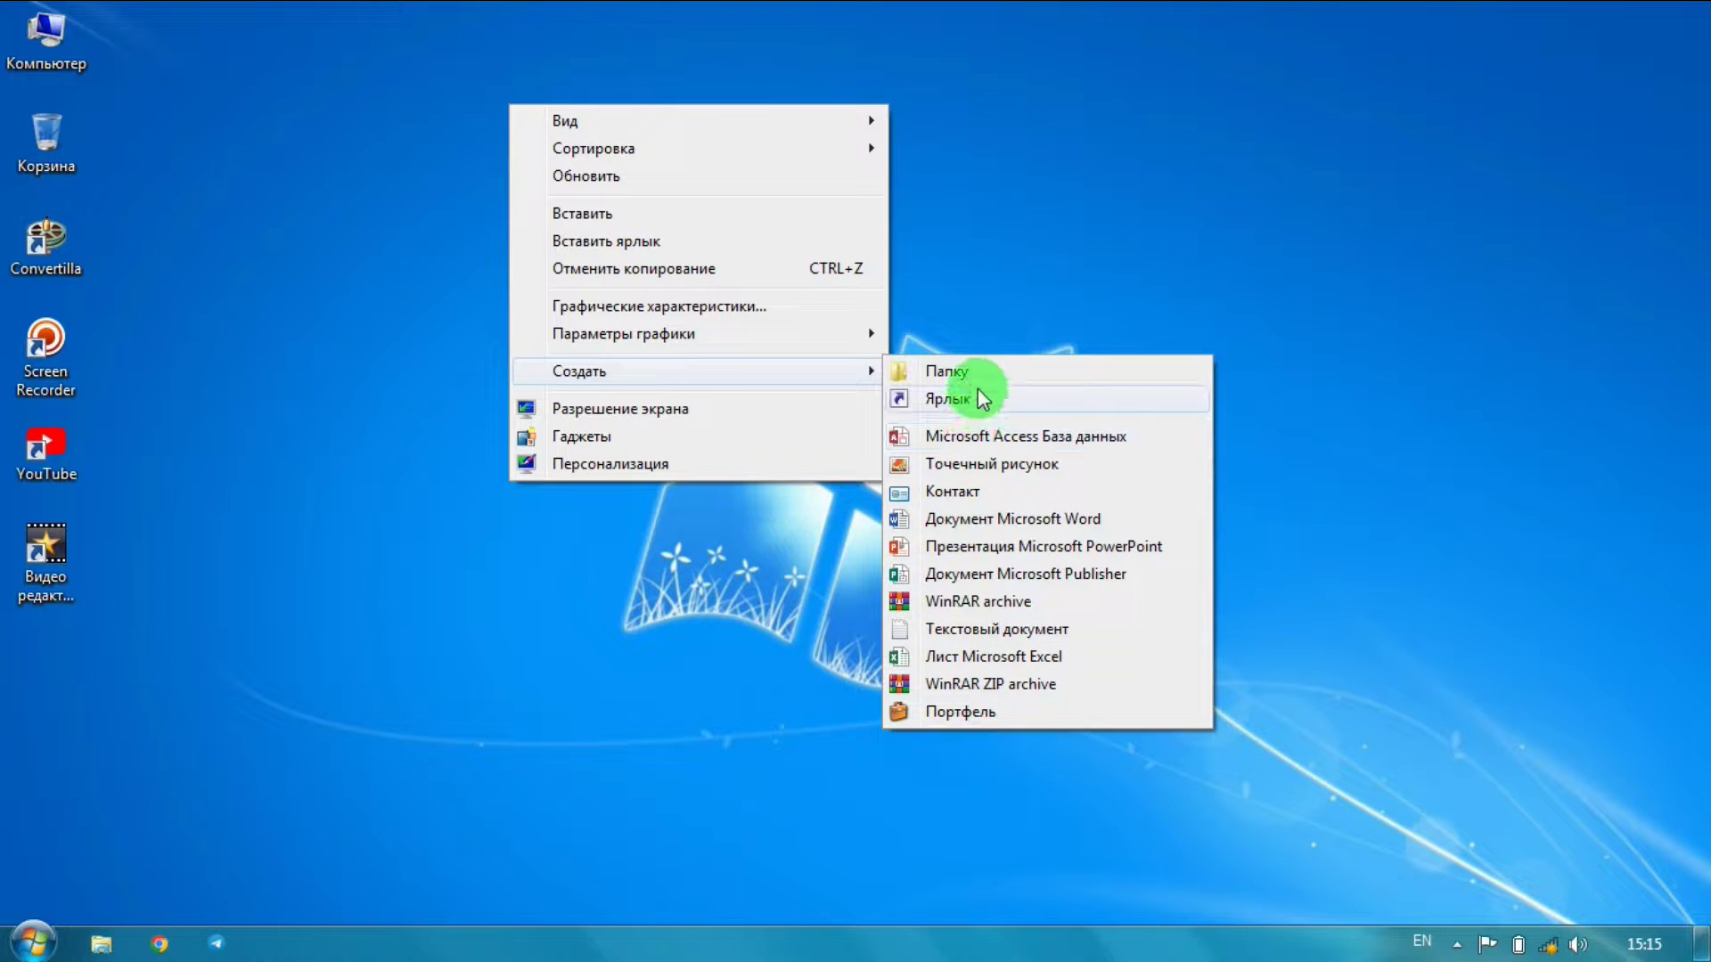
pyautogui.click(927, 371)
pyautogui.click(64, 642)
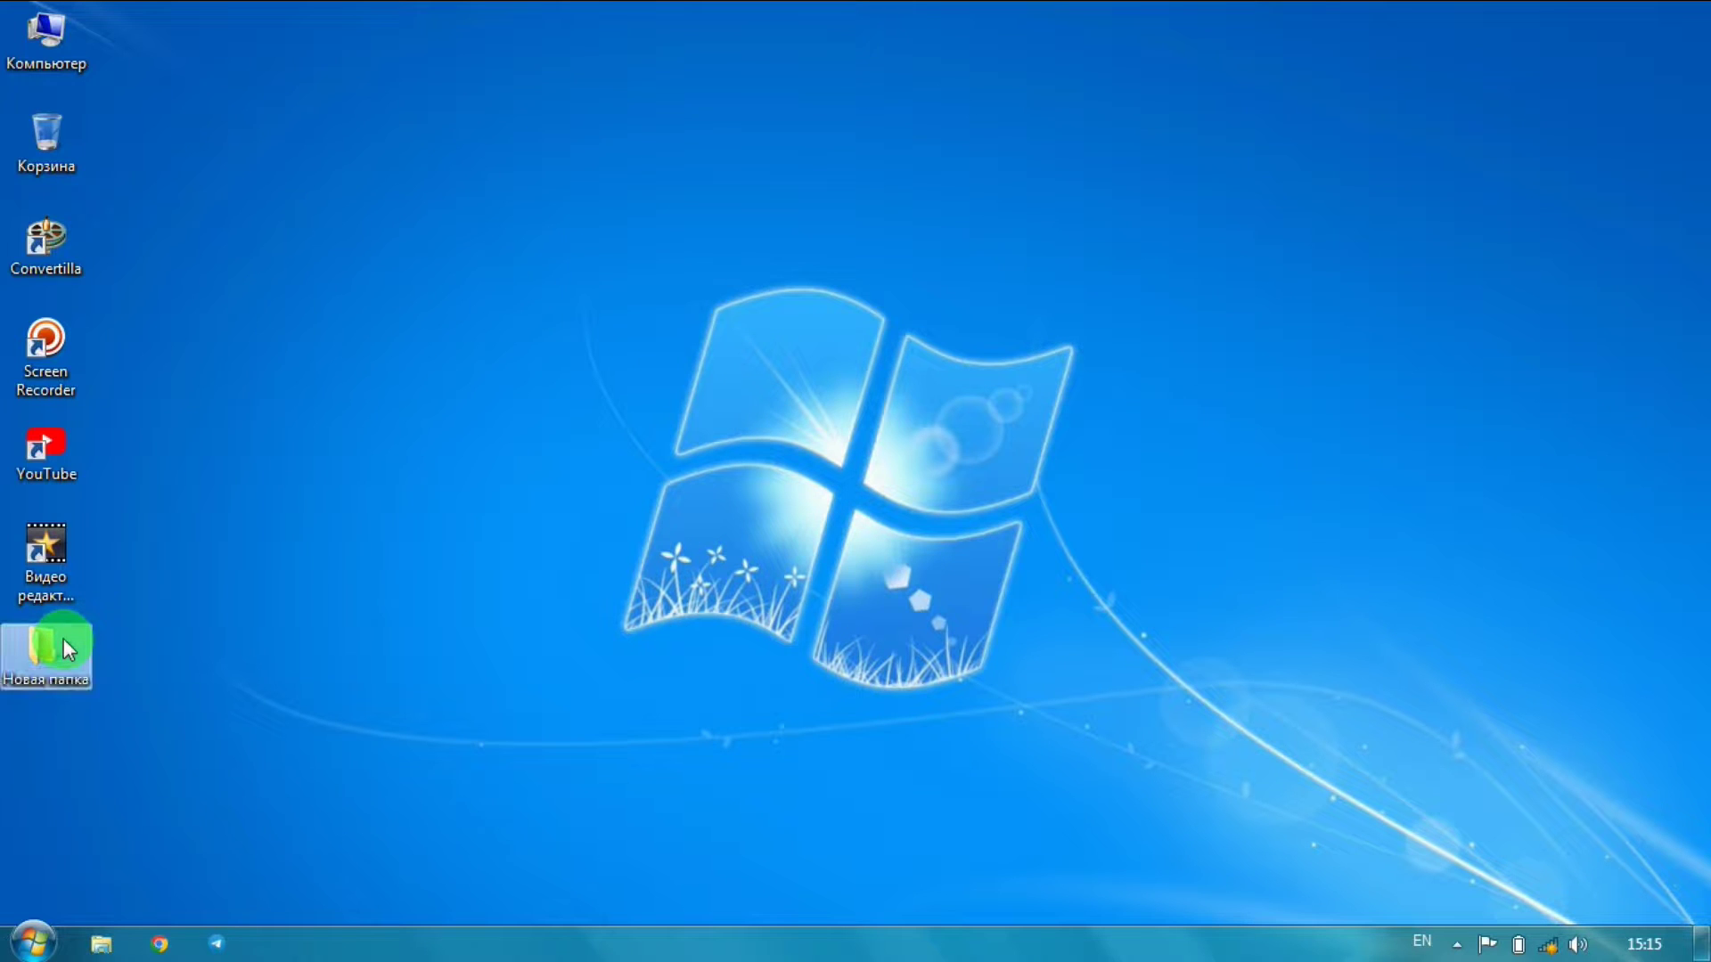
pyautogui.press('Delete')
pyautogui.press('Return')
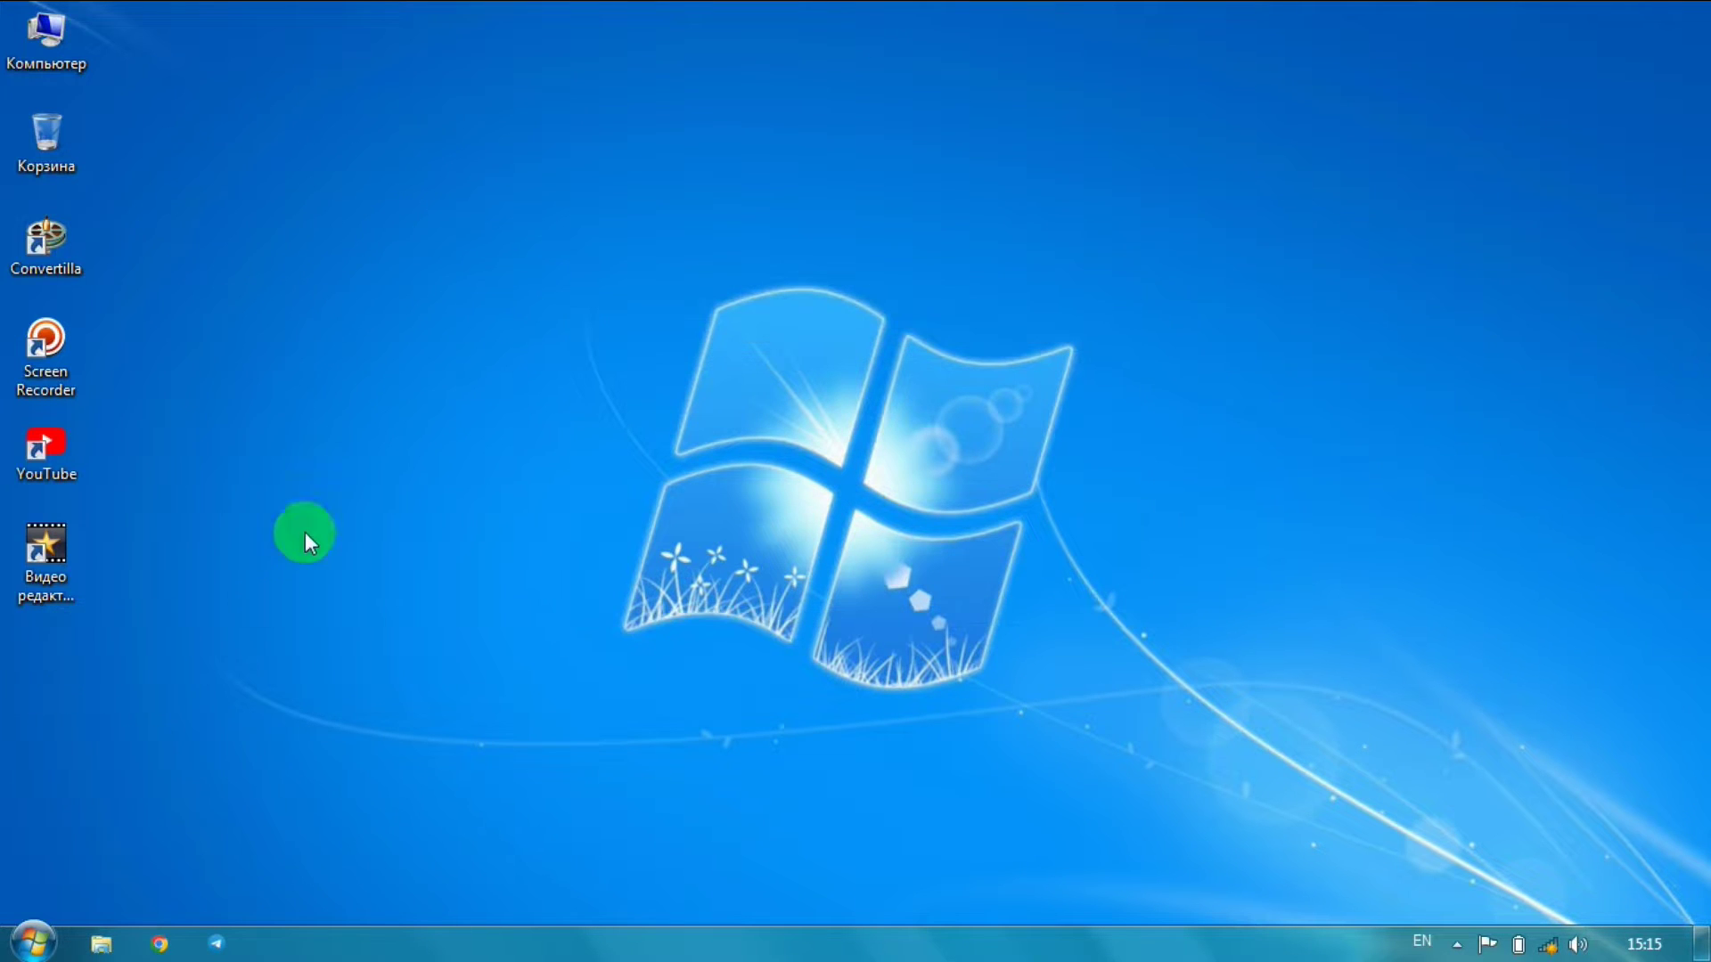
# - Look over the desktop commands Создать and Разрешение экрана
pyautogui.rightClick(612, 240)
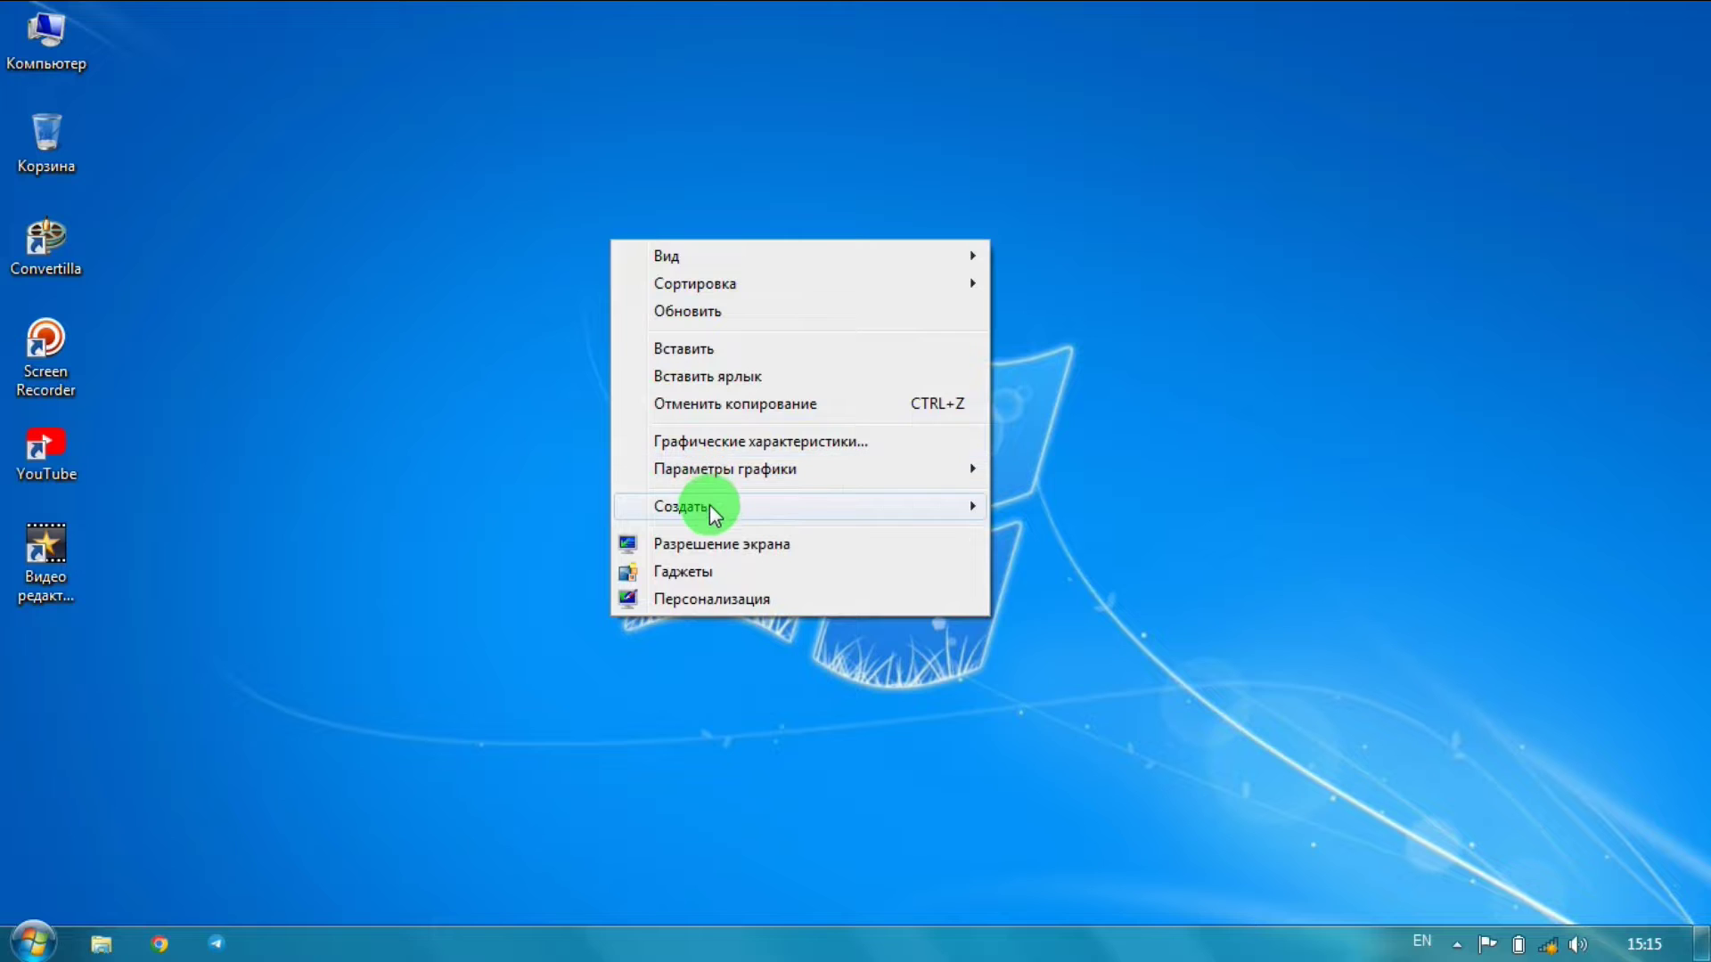
pyautogui.moveTo(713, 510)
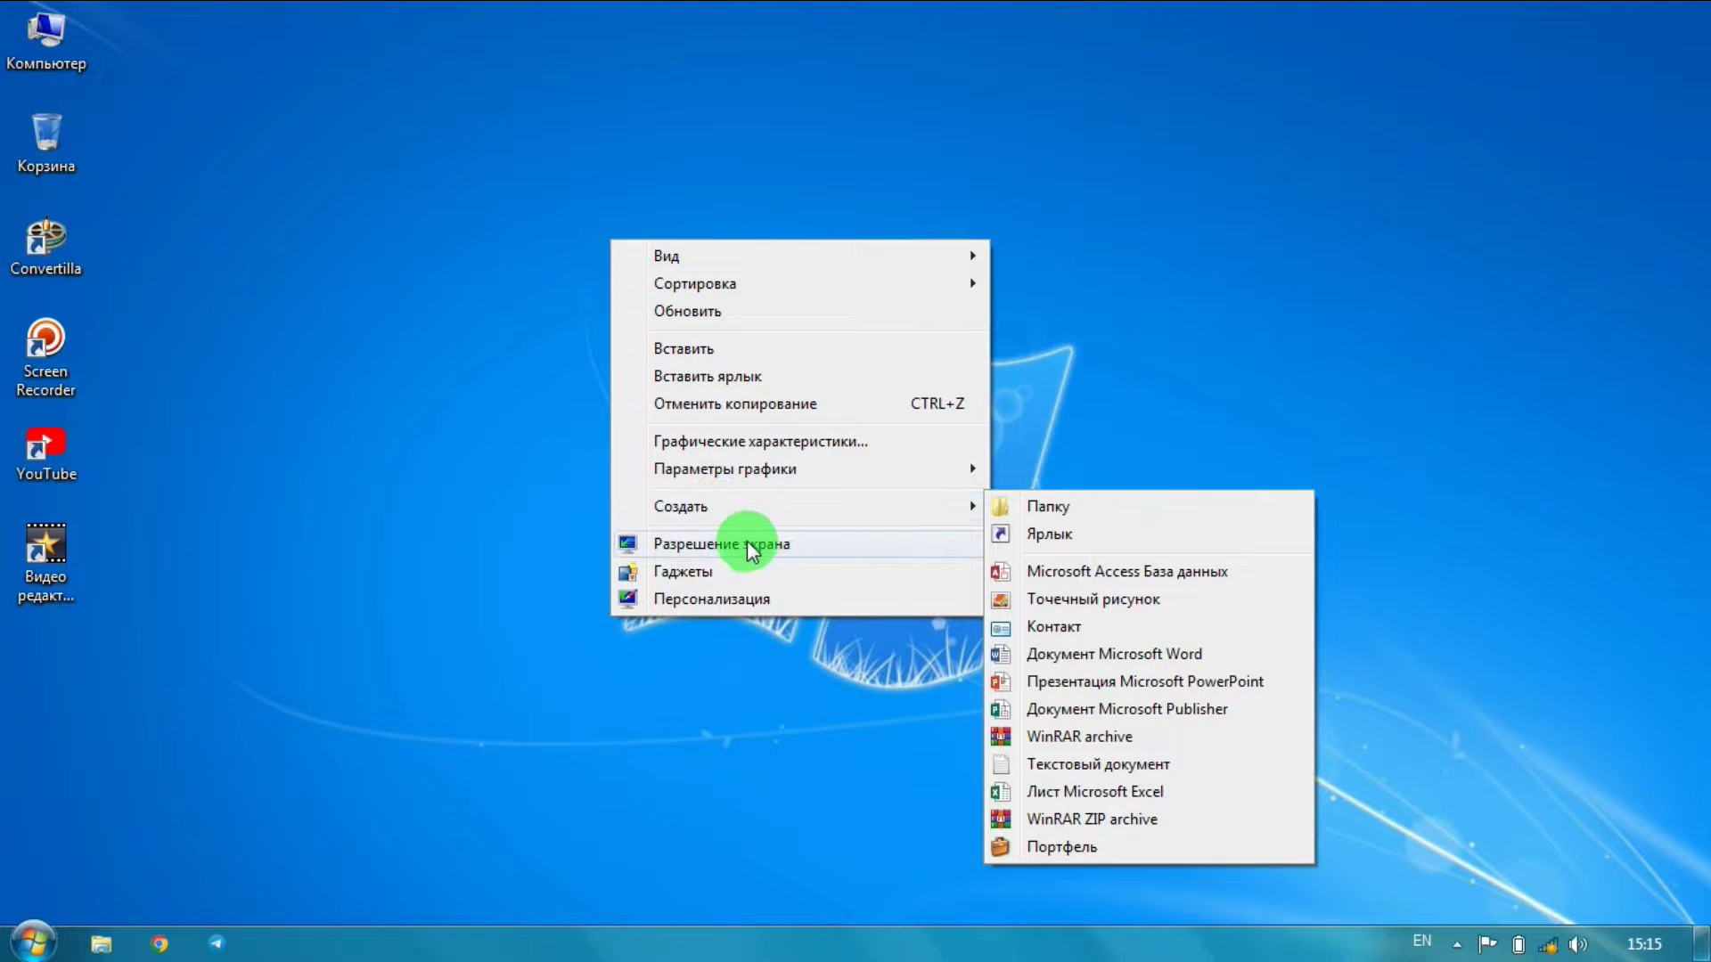